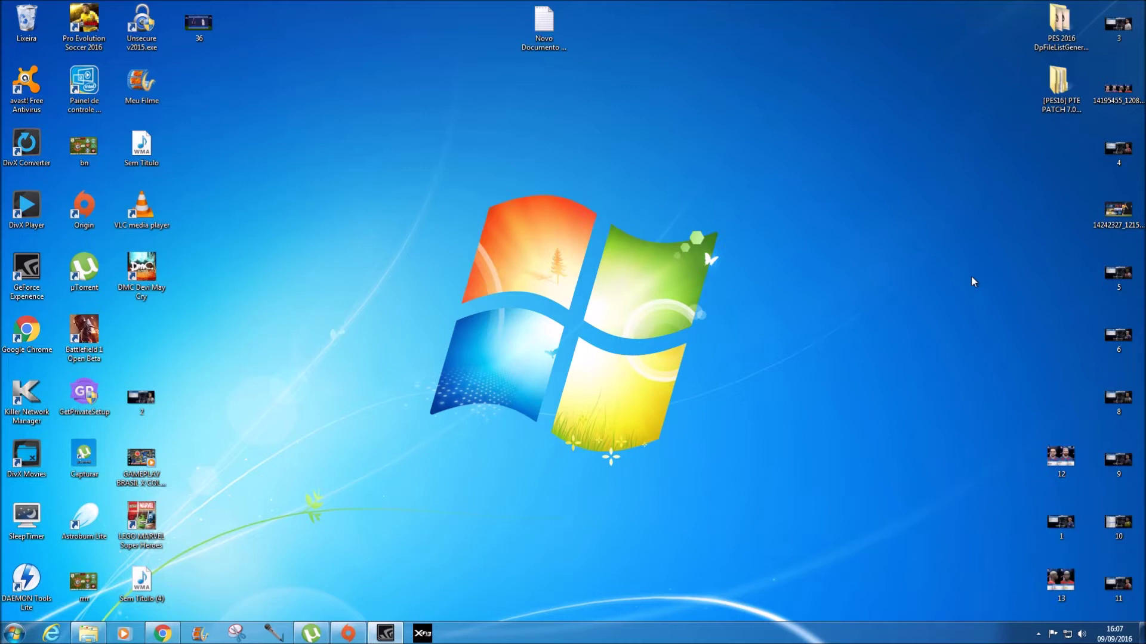
{"action": "right_click", "coordinate": [493, 113]}
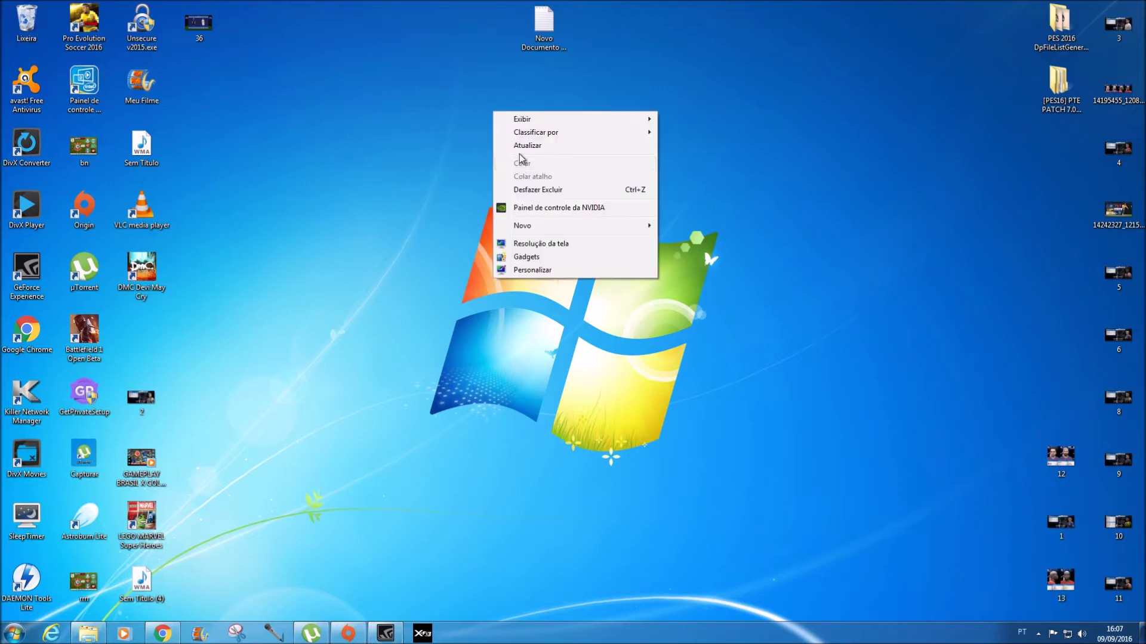
{"action": "left_click", "coordinate": [520, 149]}
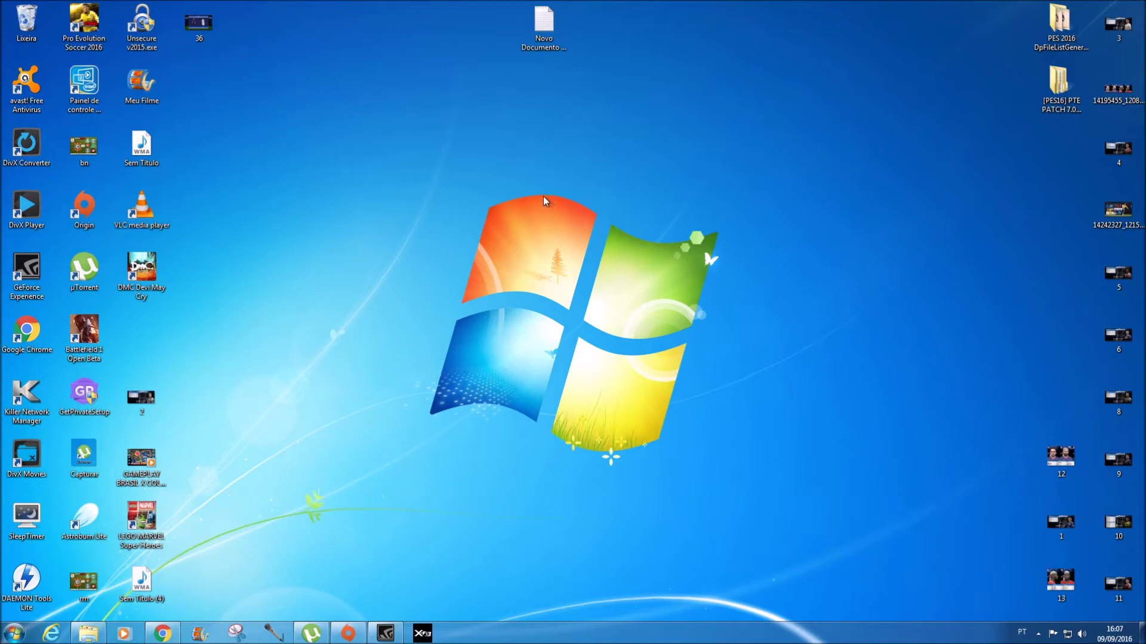
{"action": "right_click", "coordinate": [335, 74]}
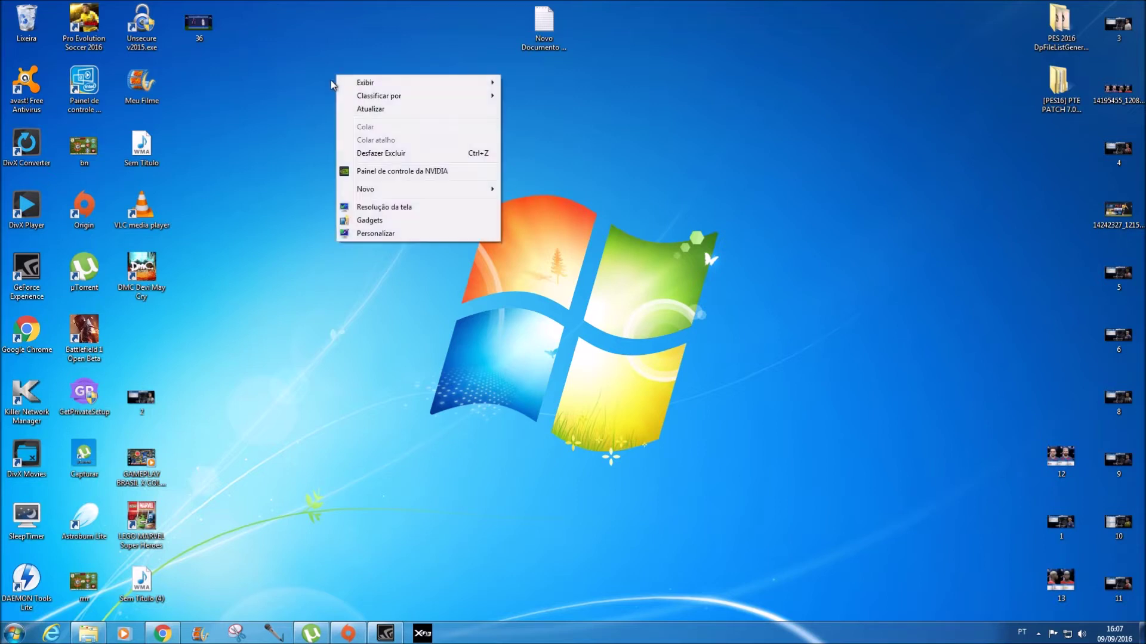
{"action": "left_click", "coordinate": [370, 110]}
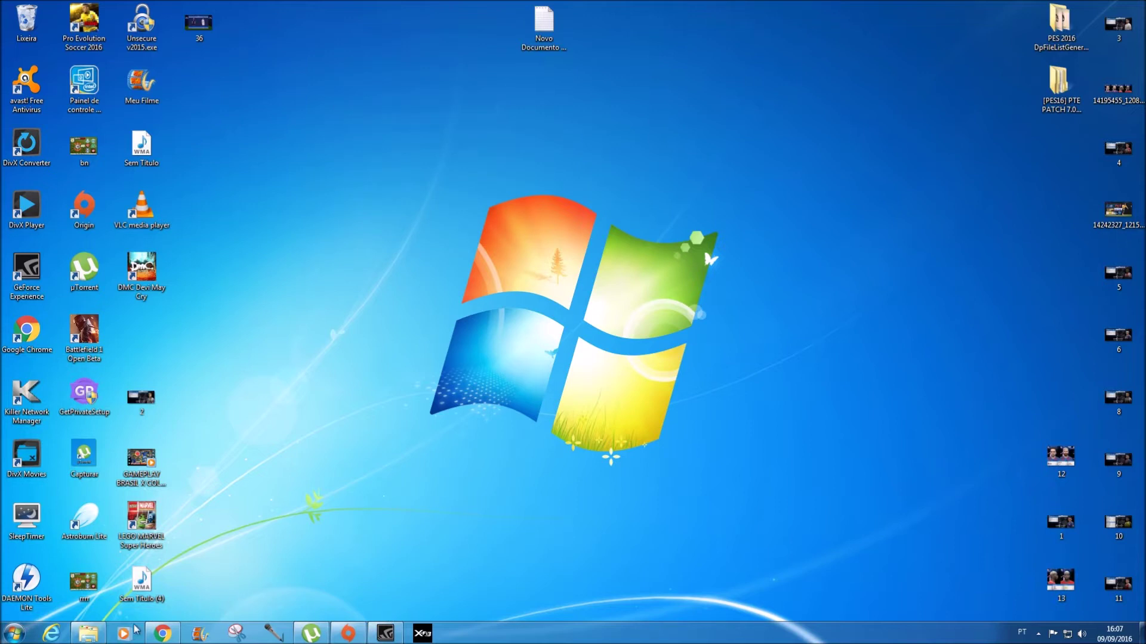
Run Part1 from the TMP V2.0 folder as administrator and allow it to make changes to the computer.
{"action": "left_click", "coordinate": [88, 637]}
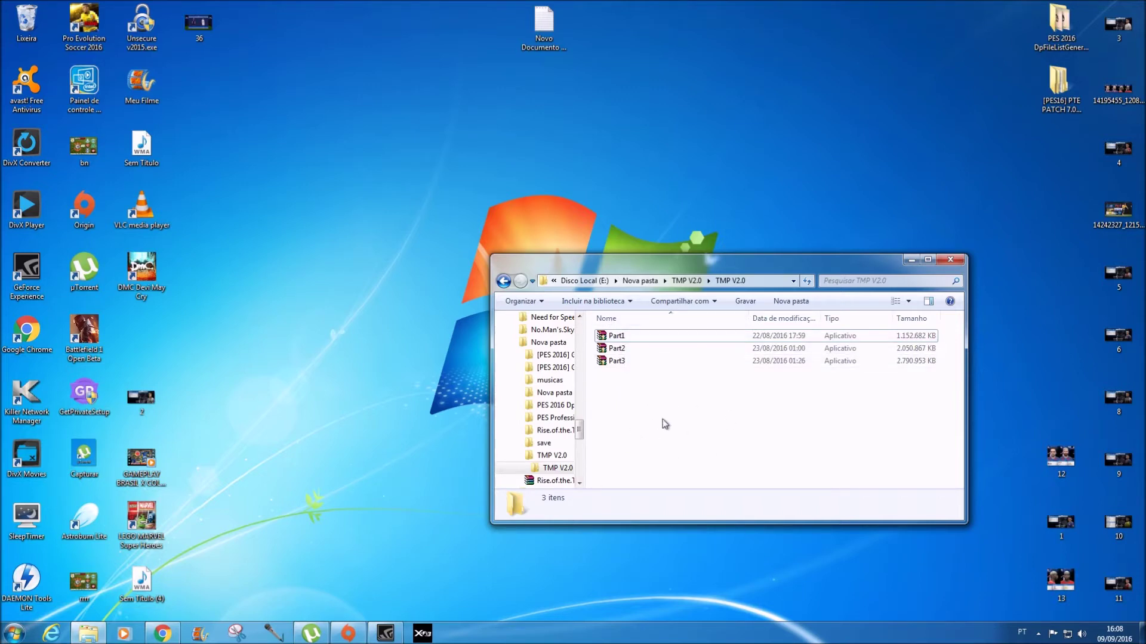
{"action": "left_click", "coordinate": [621, 339]}
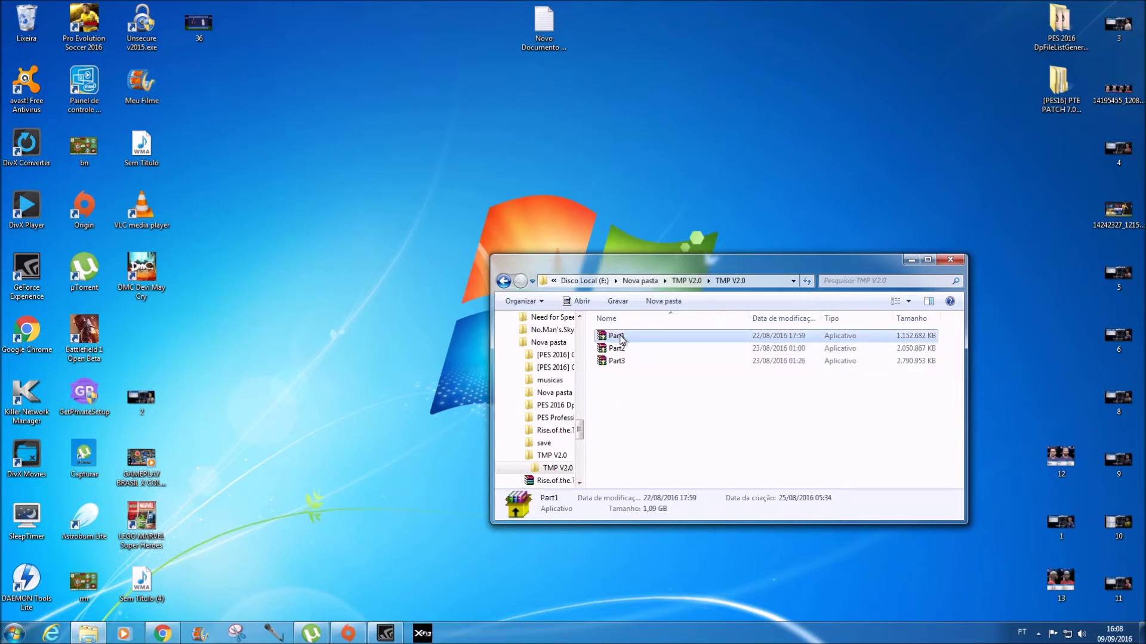
{"action": "right_click", "coordinate": [620, 338]}
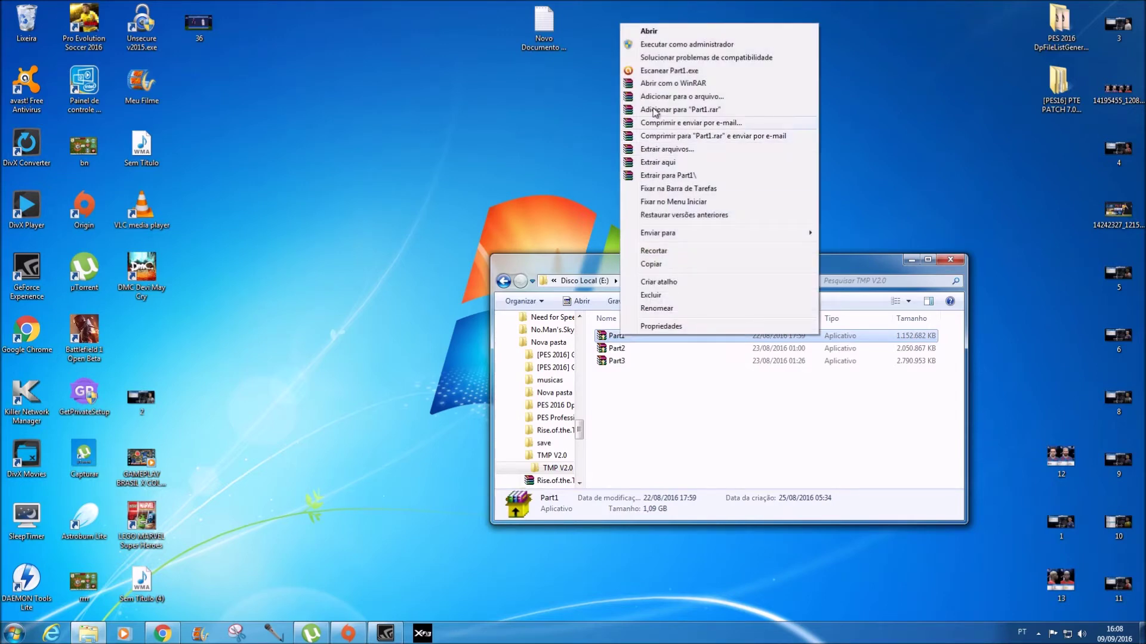
{"action": "left_click", "coordinate": [660, 45]}
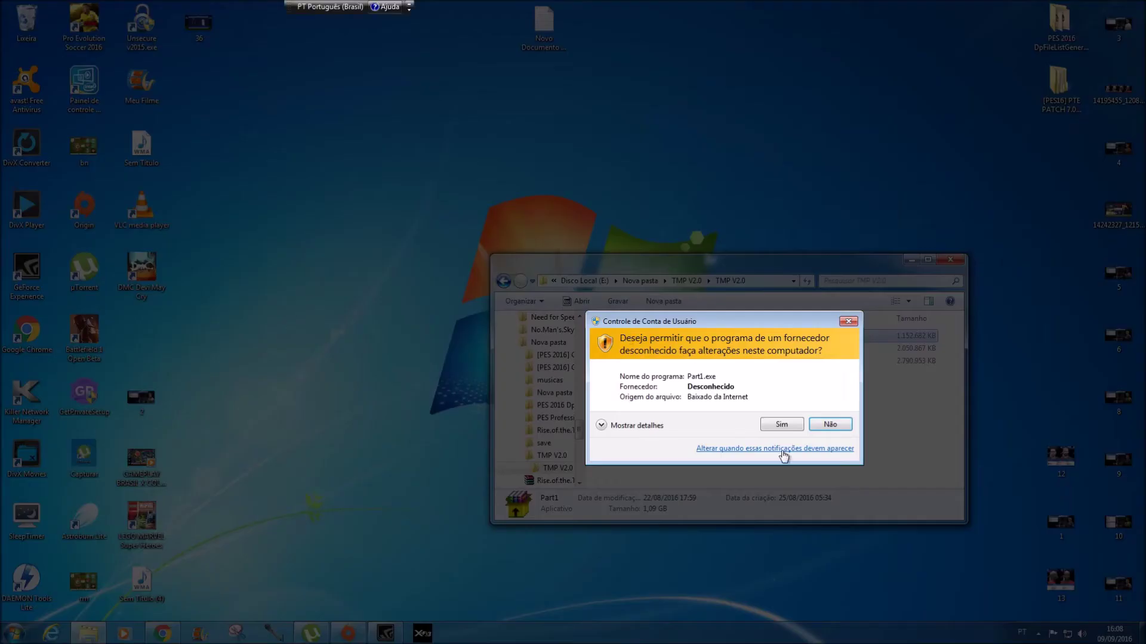
{"action": "left_click", "coordinate": [782, 425]}
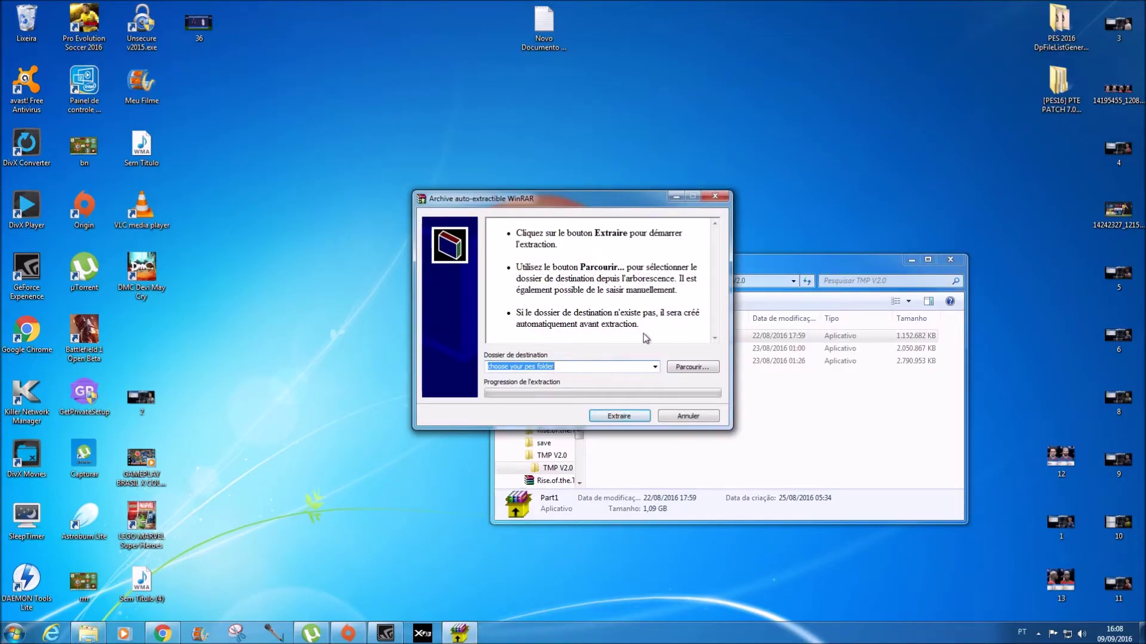
Extract Part1 into the Pro Evolution Soccer 2016 folder under Arquivos de Programas (x86) on drive C:.
{"action": "left_click", "coordinate": [690, 373]}
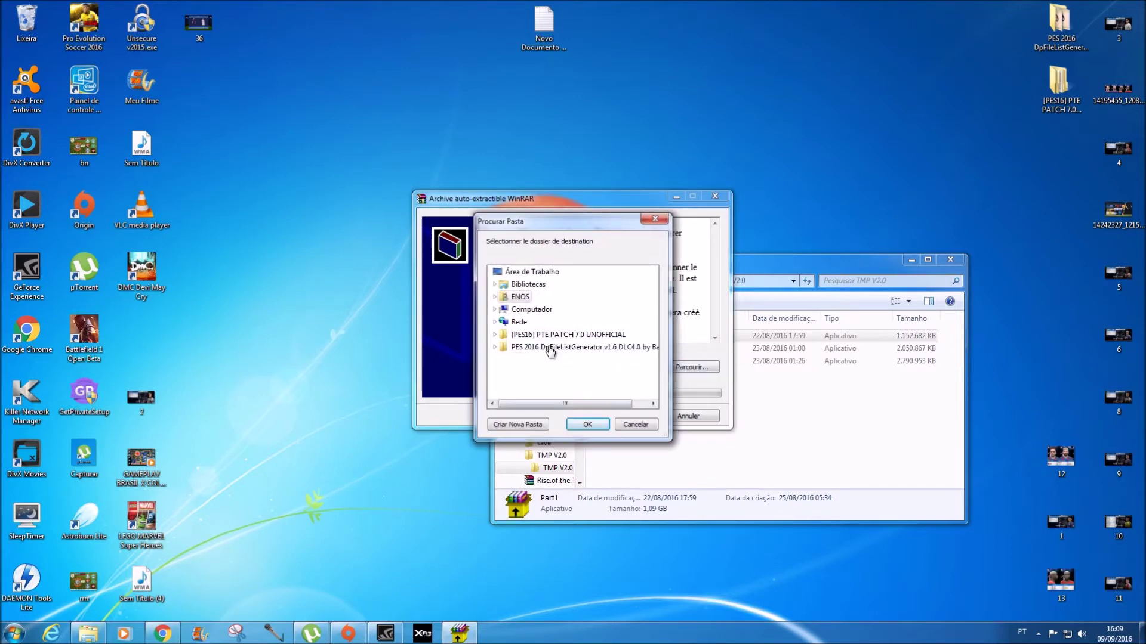
{"action": "double_click", "coordinate": [531, 309]}
{"action": "double_click", "coordinate": [562, 322]}
{"action": "double_click", "coordinate": [561, 347]}
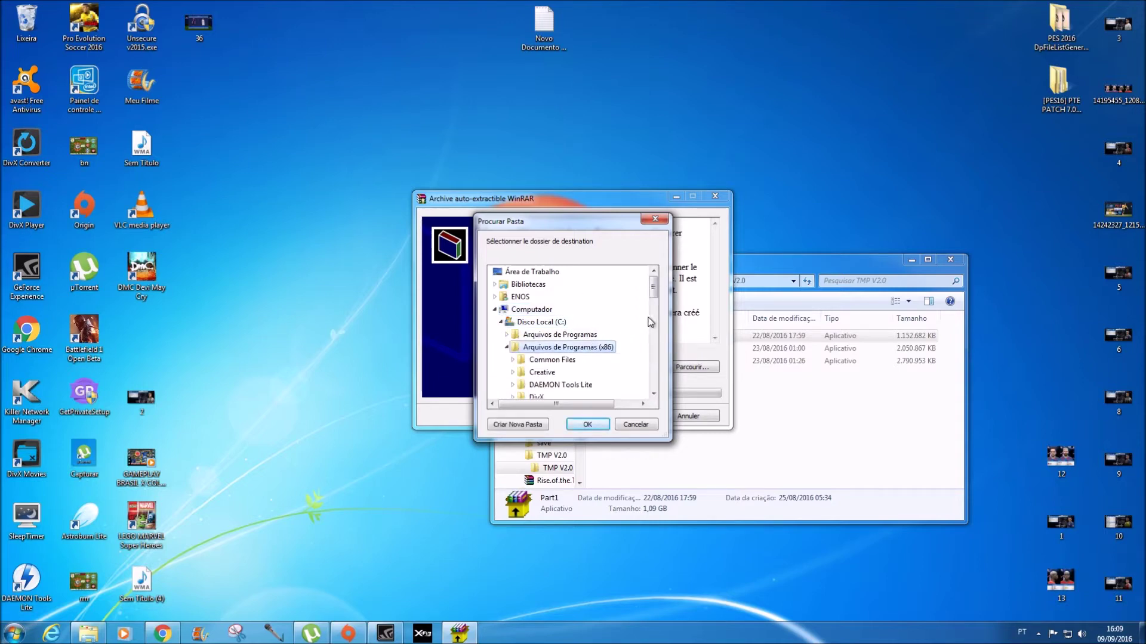
{"action": "left_click_drag", "start_coordinate": [654, 292], "coordinate": [663, 342]}
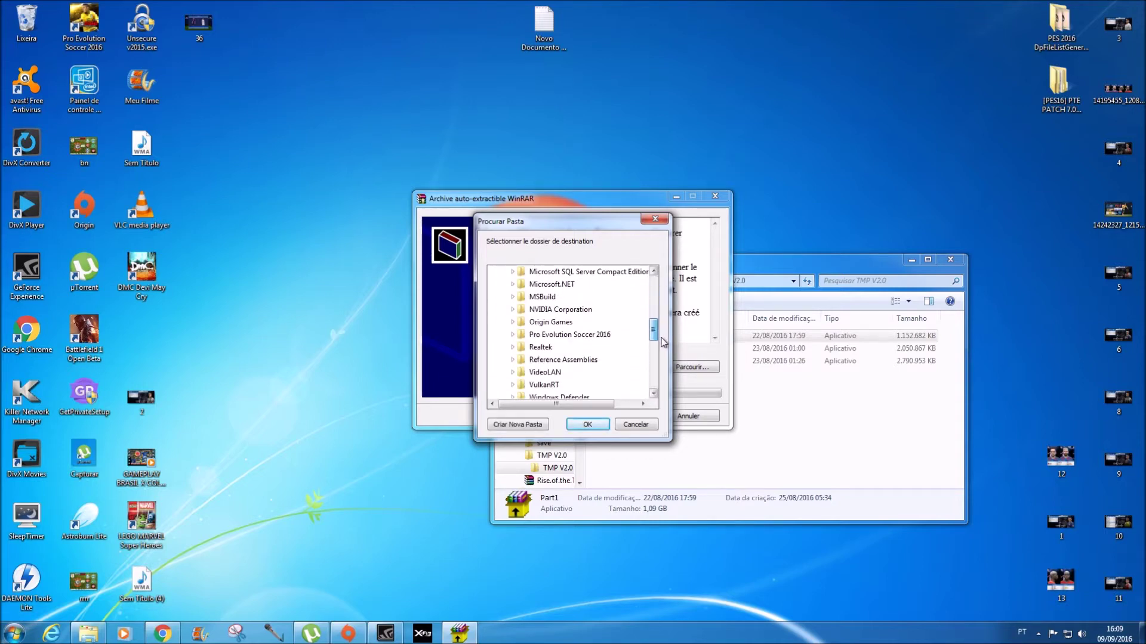
{"action": "left_click", "coordinate": [588, 339]}
{"action": "left_click", "coordinate": [589, 426]}
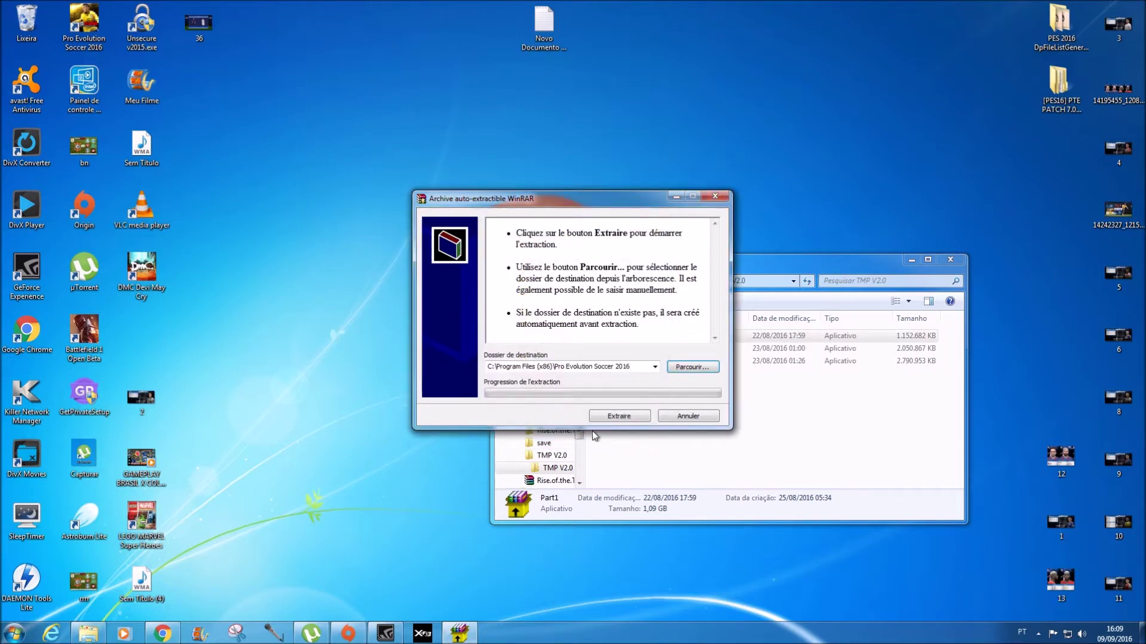
{"action": "left_click", "coordinate": [627, 420]}
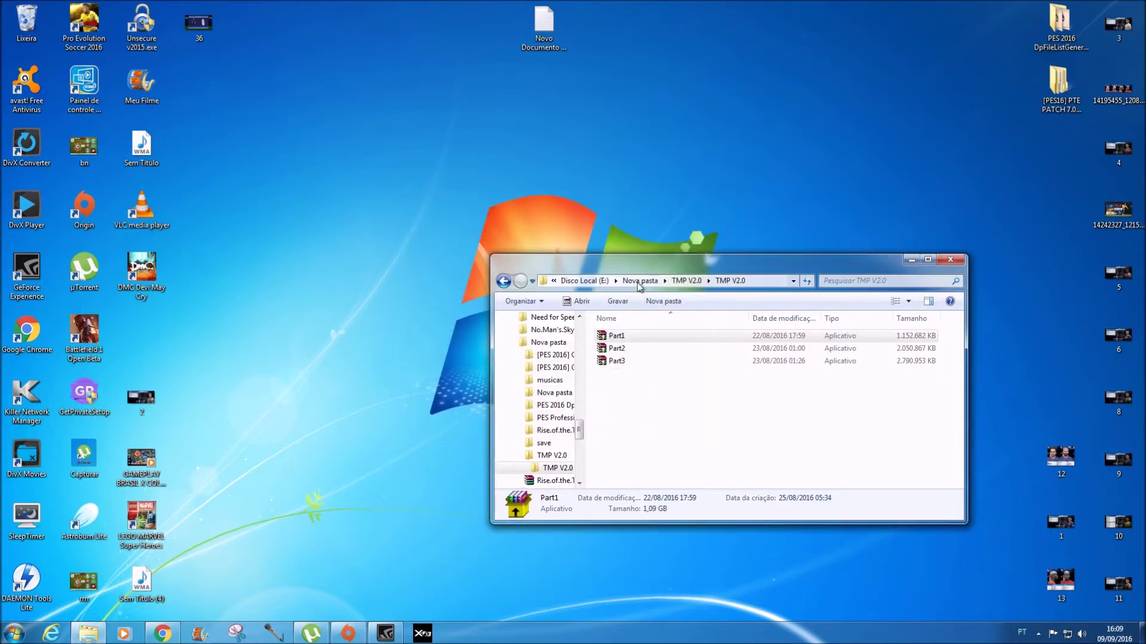
Run Part2 as administrator and allow it to make changes to the computer.
{"action": "left_click", "coordinate": [617, 352]}
{"action": "right_click", "coordinate": [618, 353]}
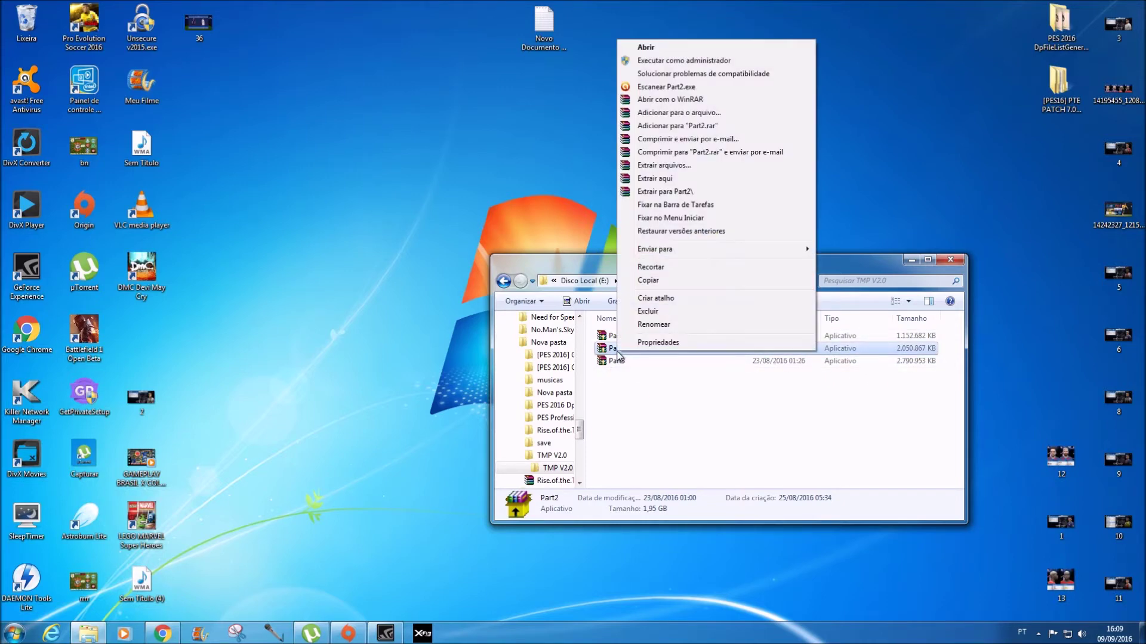
{"action": "left_click", "coordinate": [650, 60]}
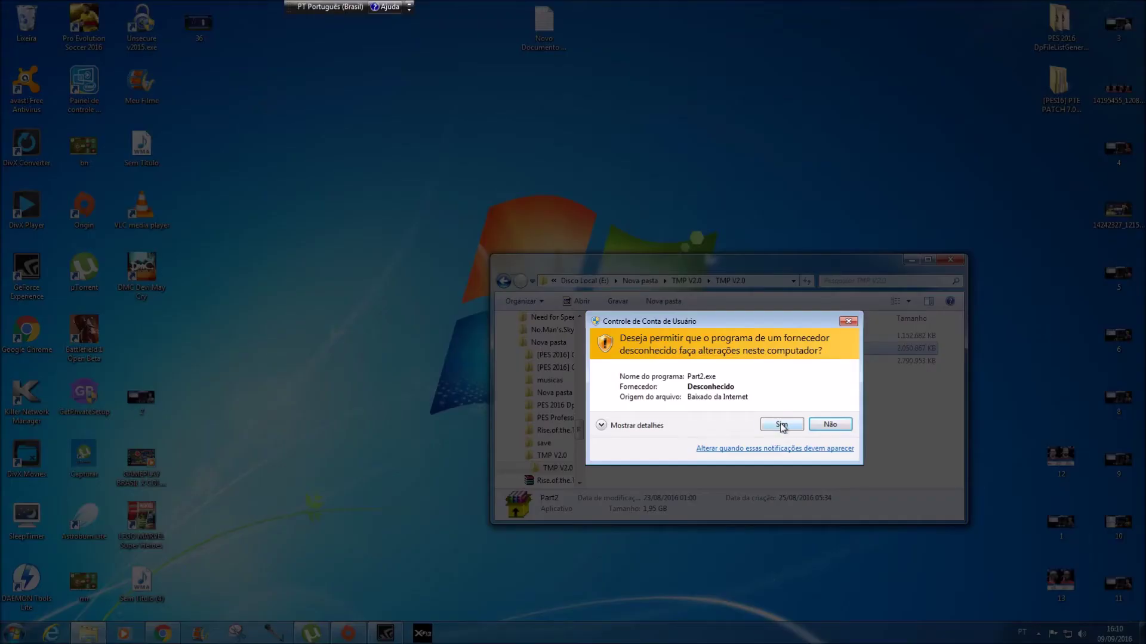
{"action": "left_click", "coordinate": [782, 425]}
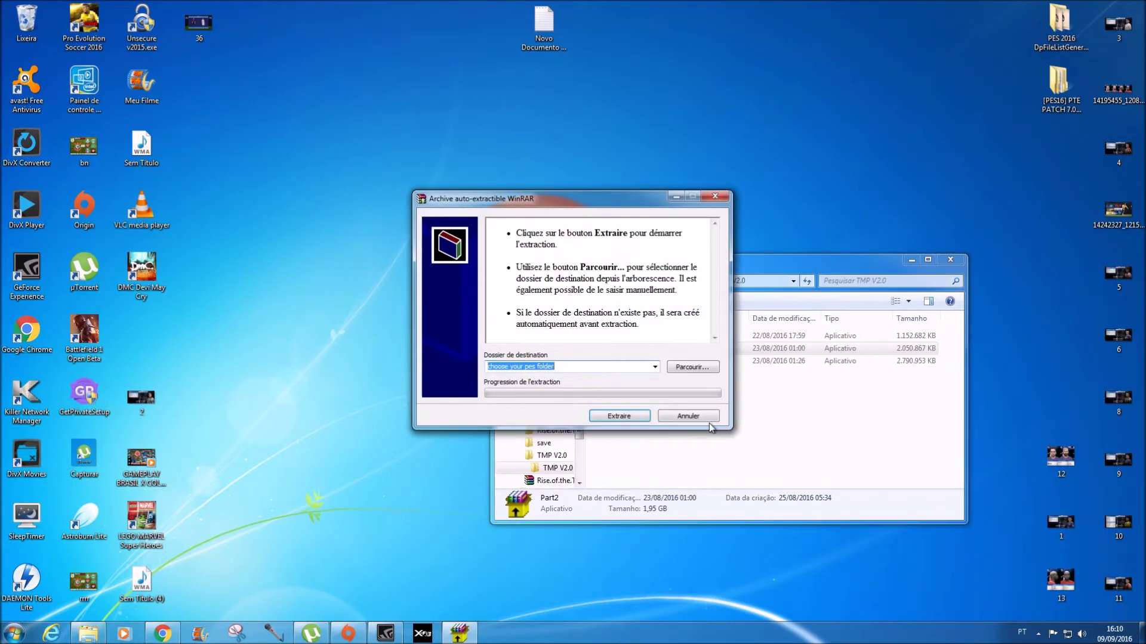
Extract Part2 into the Pro Evolution Soccer 2016 folder under Arquivos de Programas (x86) on drive C:.
{"action": "left_click", "coordinate": [696, 368]}
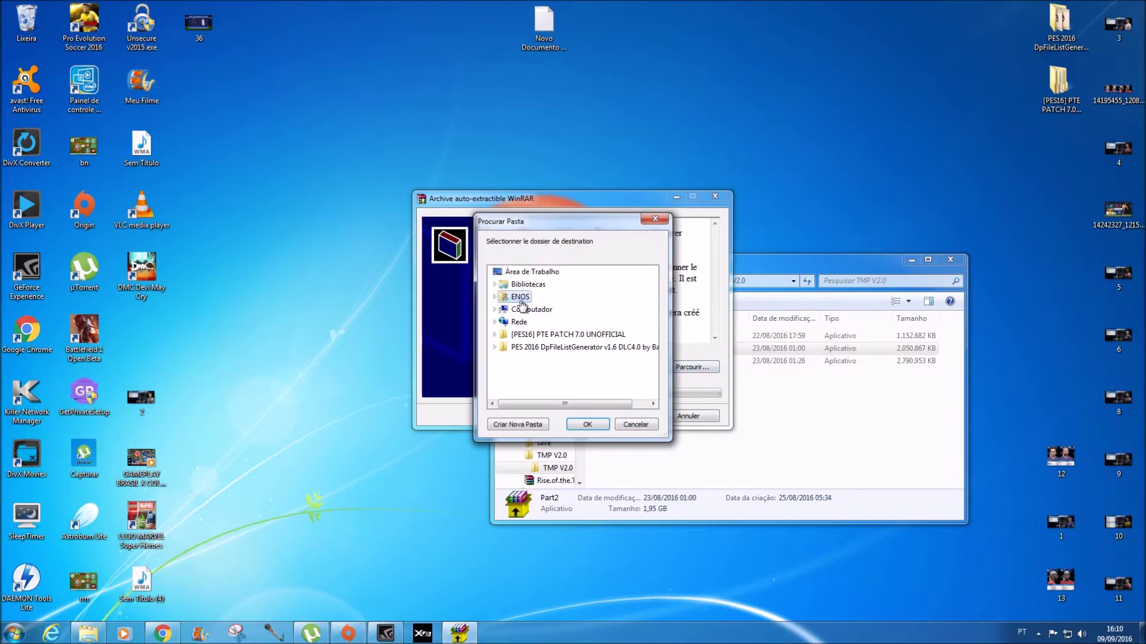
{"action": "left_click", "coordinate": [528, 309]}
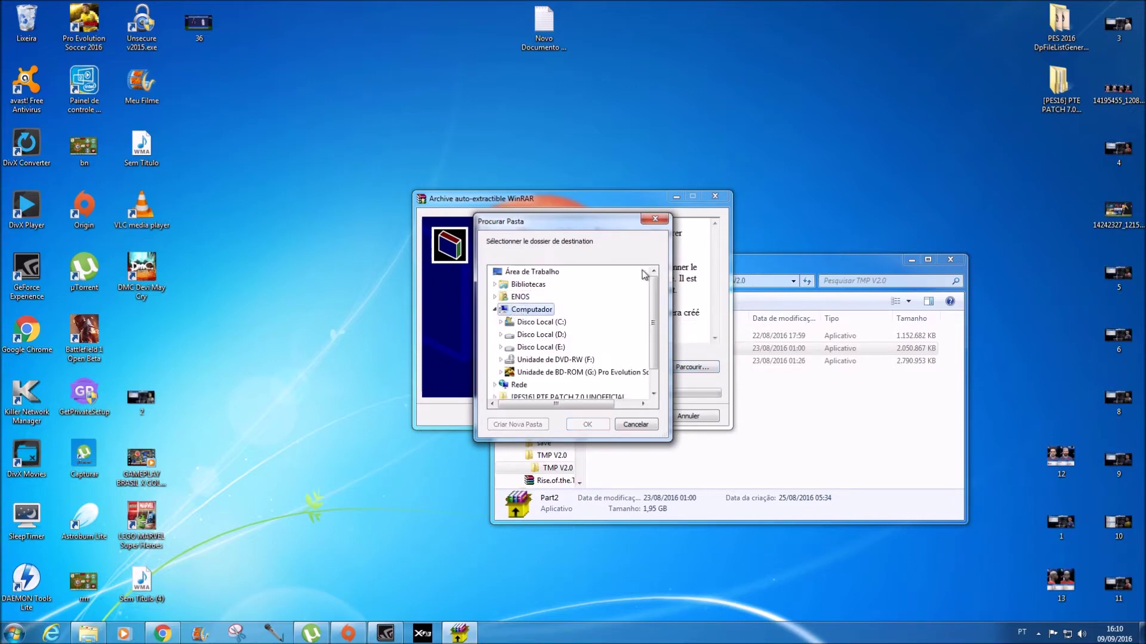
{"action": "left_click", "coordinate": [550, 324]}
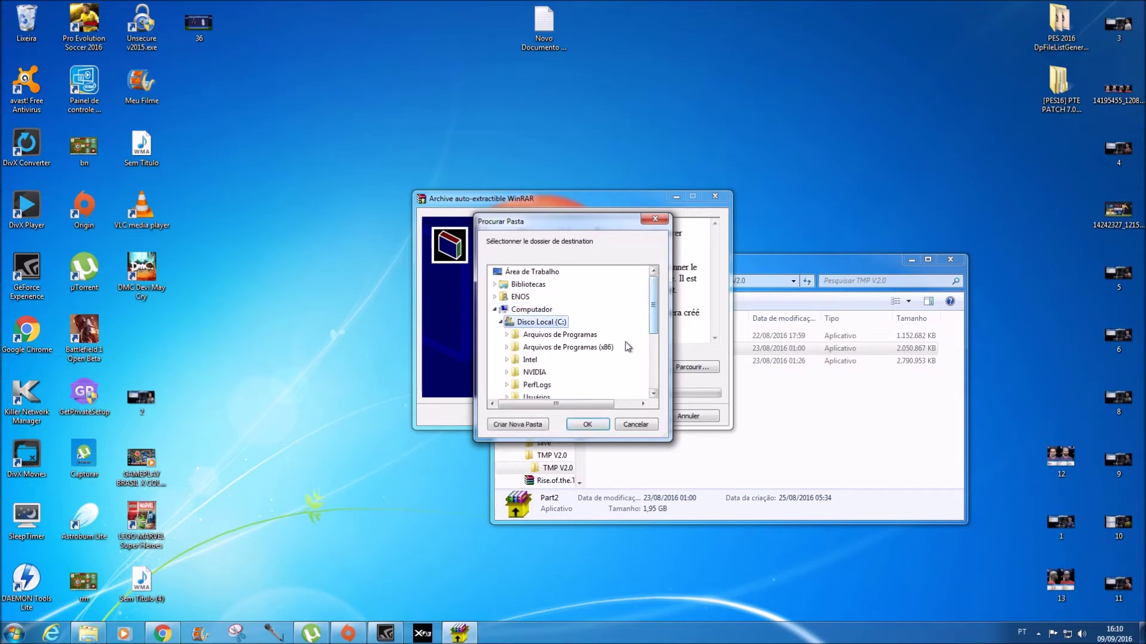
{"action": "left_click", "coordinate": [600, 349]}
{"action": "left_click_drag", "start_coordinate": [654, 291], "coordinate": [656, 341]}
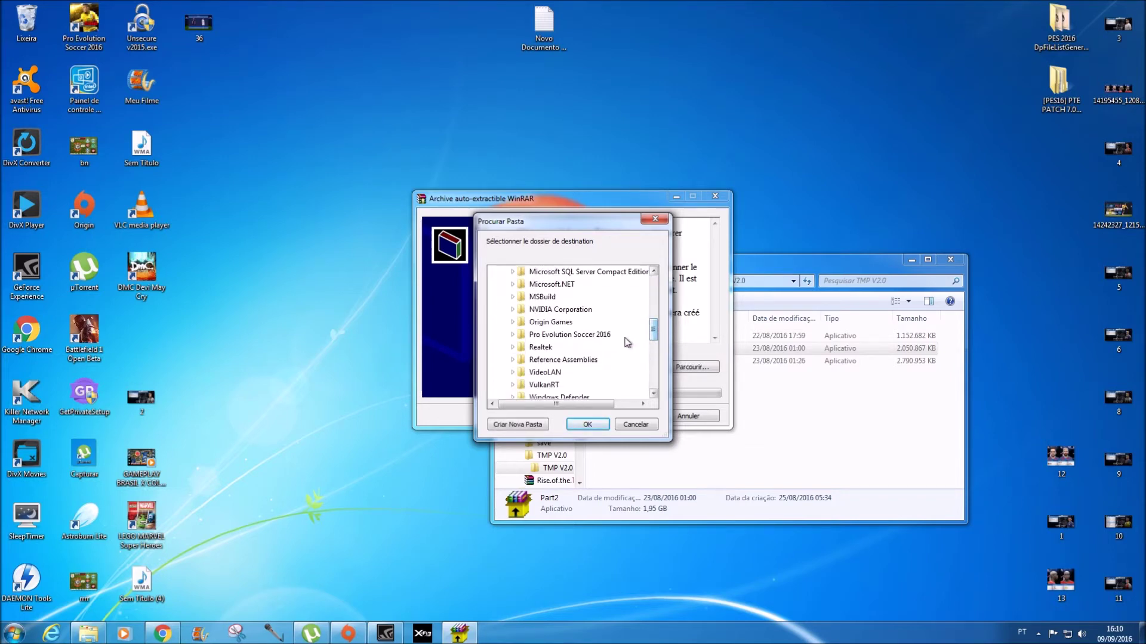
{"action": "left_click", "coordinate": [570, 335]}
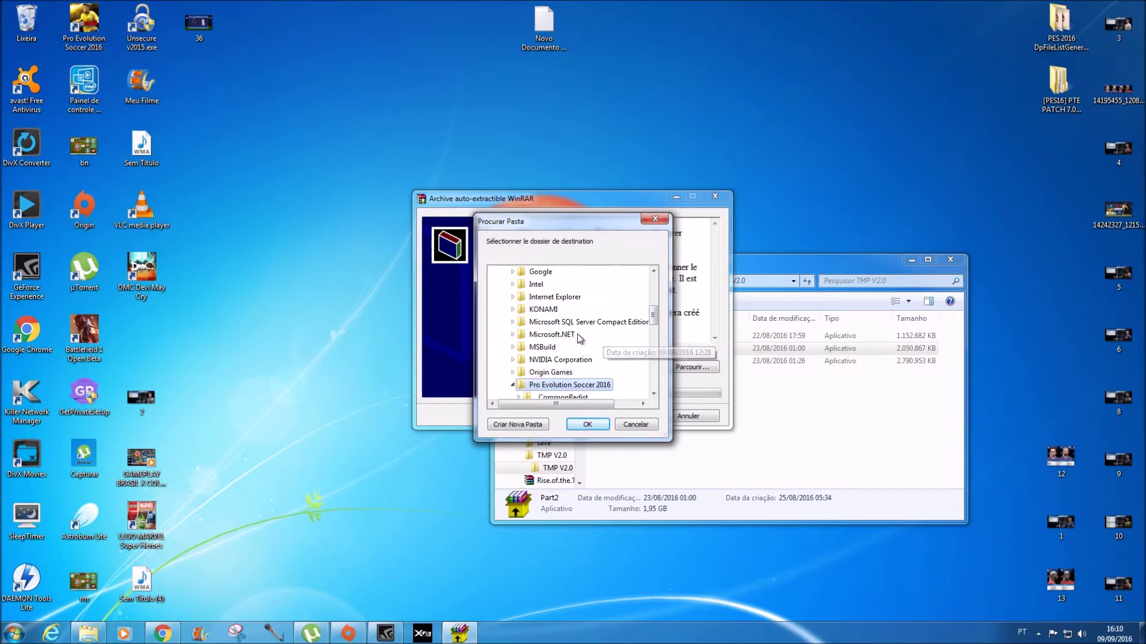
{"action": "left_click", "coordinate": [595, 424]}
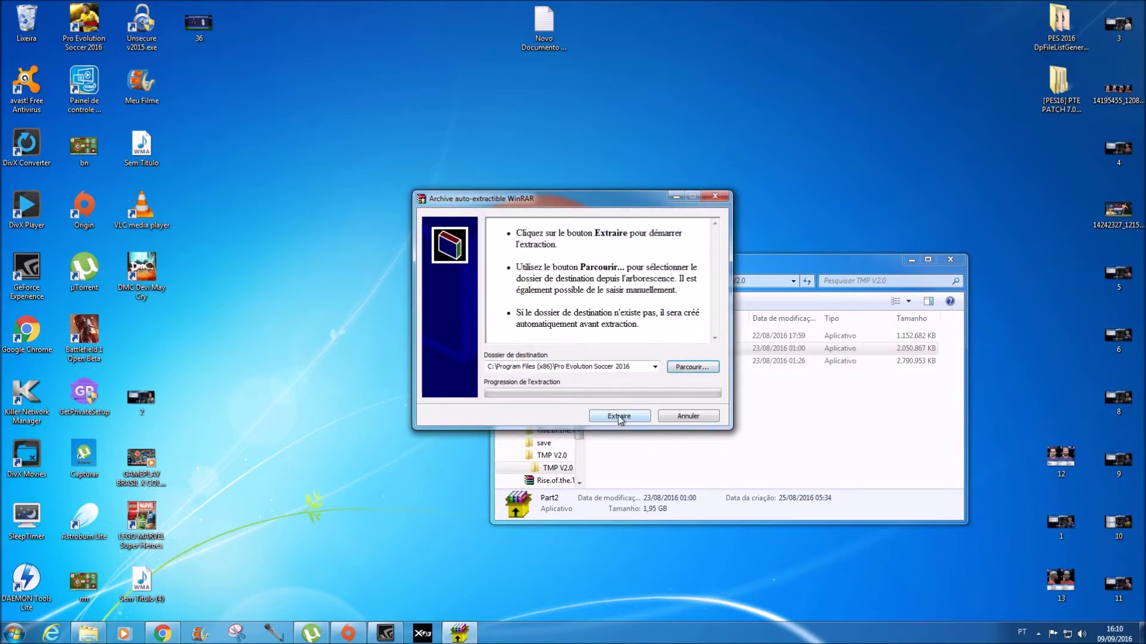
{"action": "left_click", "coordinate": [619, 416]}
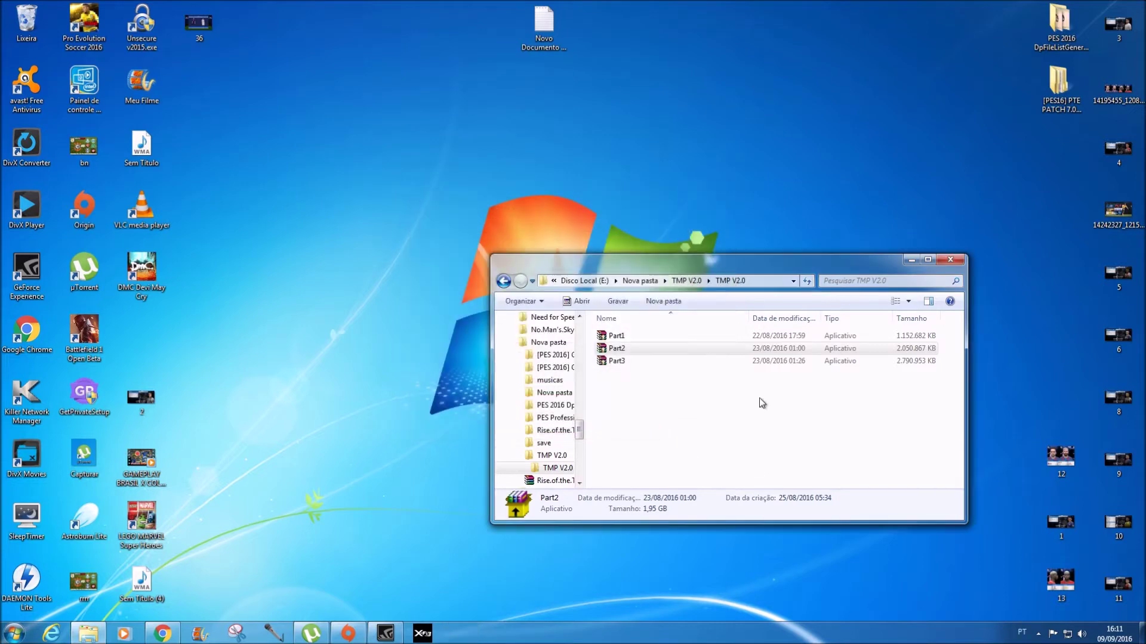
Run Part3 as administrator and allow it to make changes to the computer.
{"action": "left_click", "coordinate": [624, 363]}
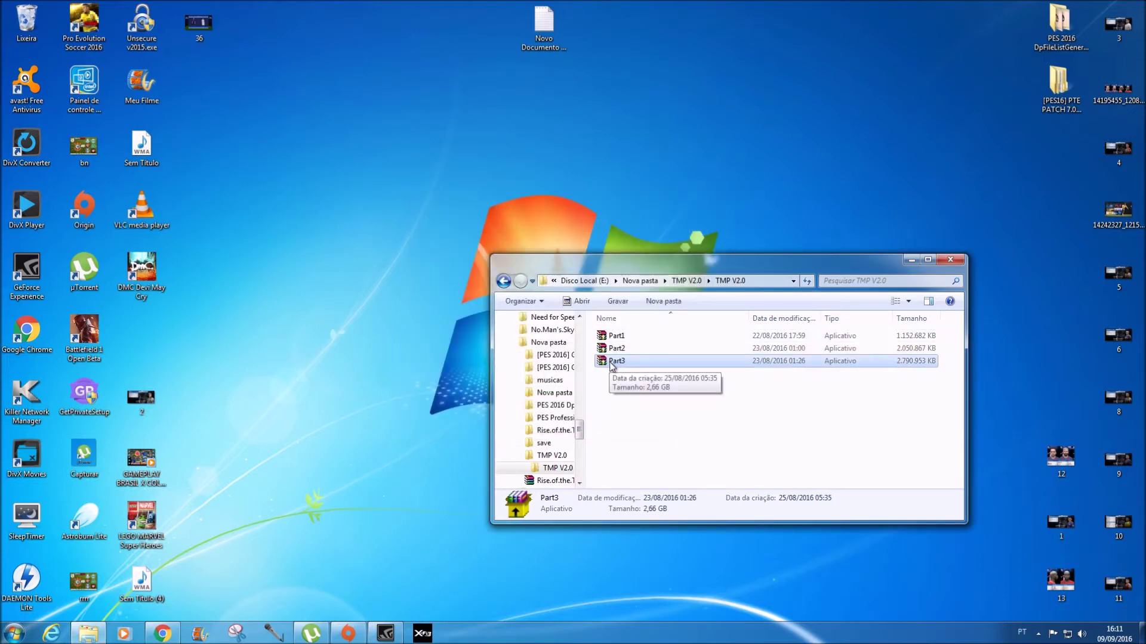
{"action": "right_click", "coordinate": [611, 363]}
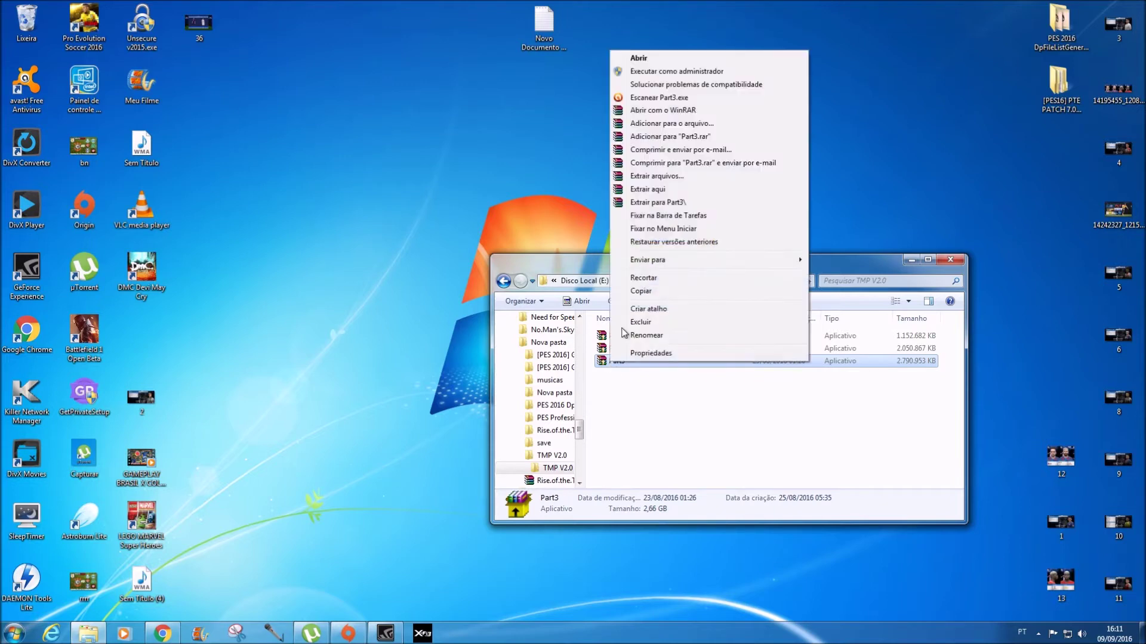
{"action": "left_click", "coordinate": [649, 72]}
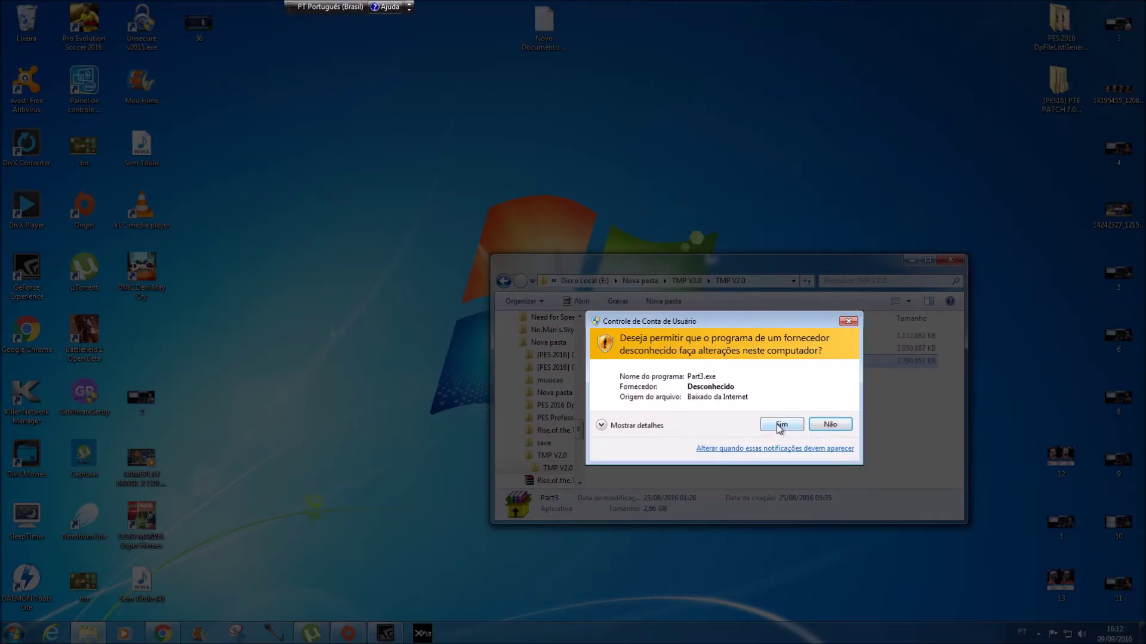
{"action": "left_click", "coordinate": [778, 425]}
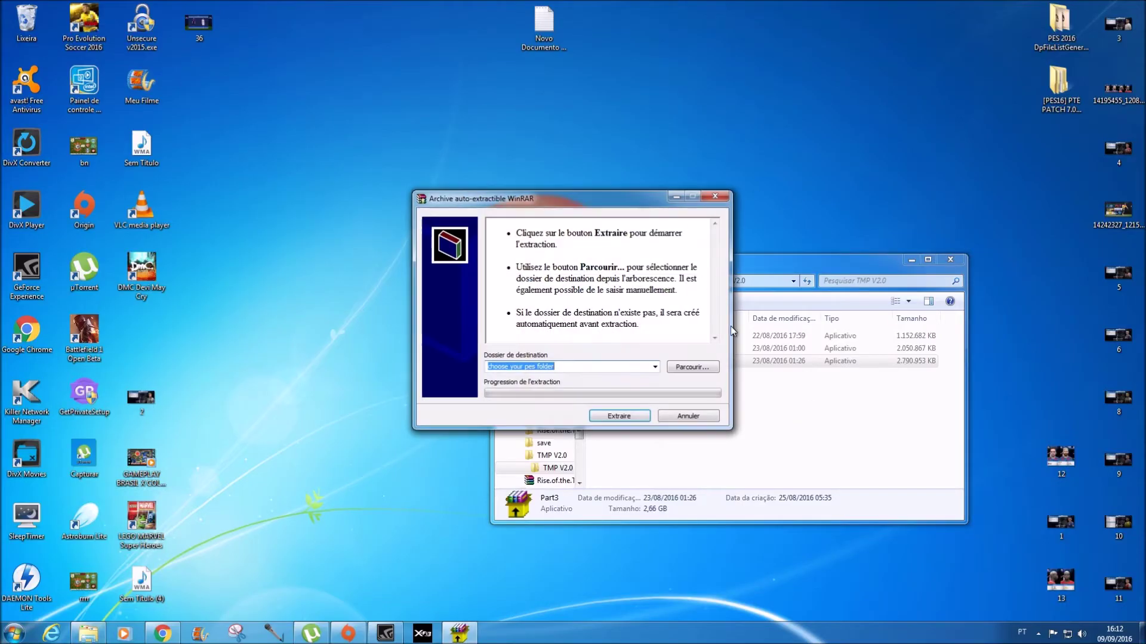
Extract Part3 into the Pro Evolution Soccer 2016 folder under Arquivos de Programas (x86) on drive C:.
{"action": "left_click", "coordinate": [686, 368]}
{"action": "double_click", "coordinate": [530, 309]}
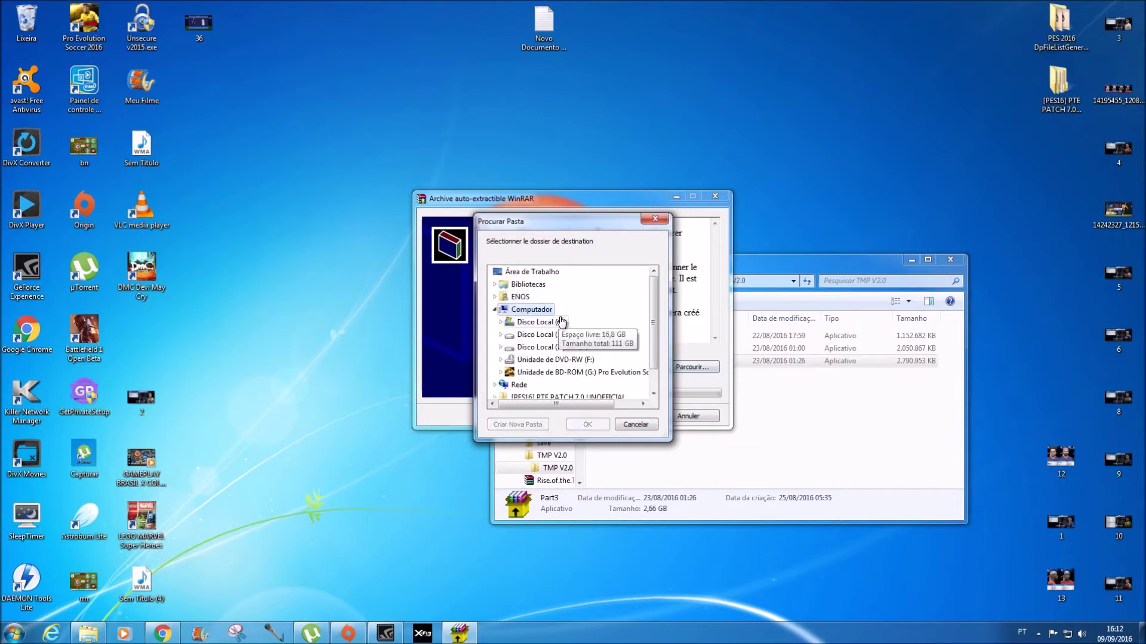
{"action": "double_click", "coordinate": [555, 322]}
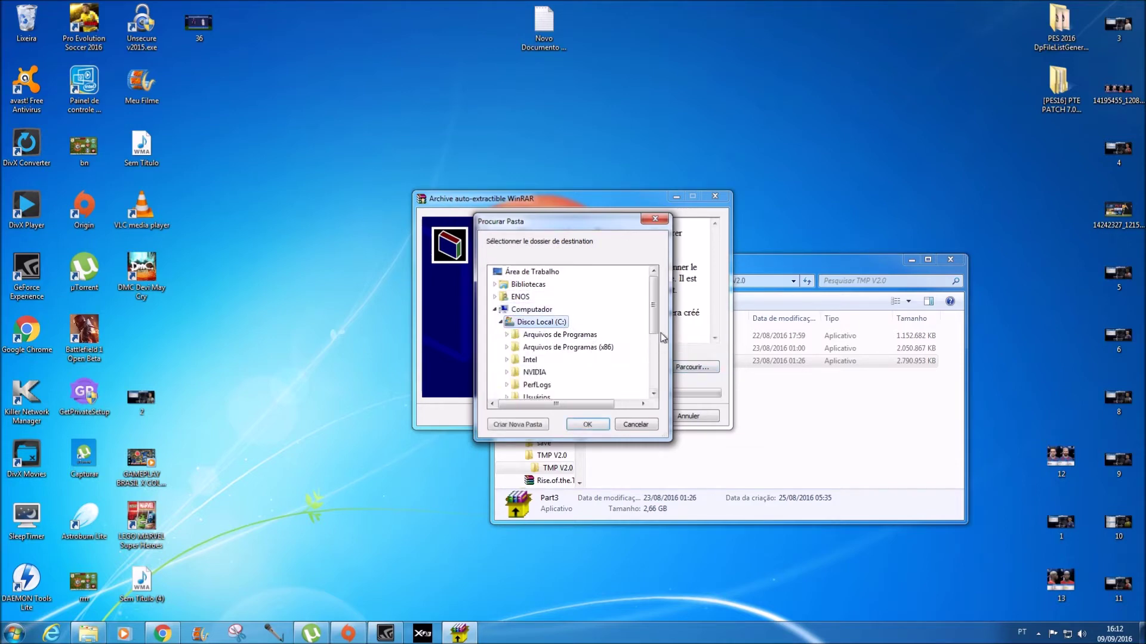
{"action": "double_click", "coordinate": [637, 347]}
{"action": "left_click_drag", "start_coordinate": [654, 302], "coordinate": [653, 338]}
{"action": "scroll", "coordinate": [653, 338], "scroll_direction": "down", "scroll_amount": 1}
{"action": "double_click", "coordinate": [597, 311]}
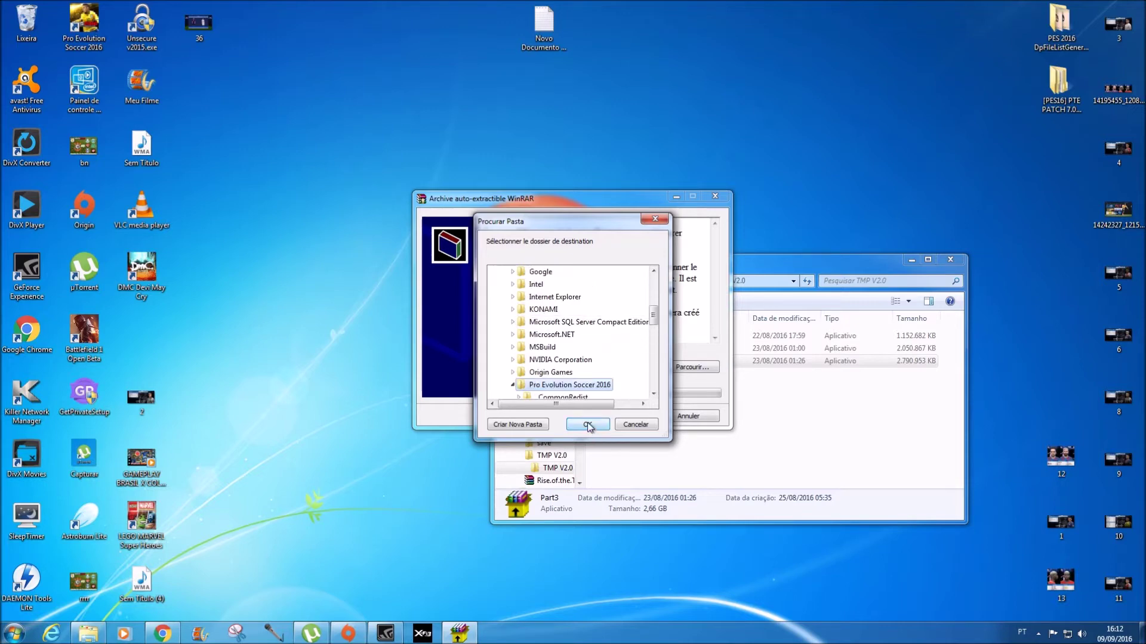
{"action": "left_click", "coordinate": [588, 424]}
{"action": "left_click", "coordinate": [621, 417]}
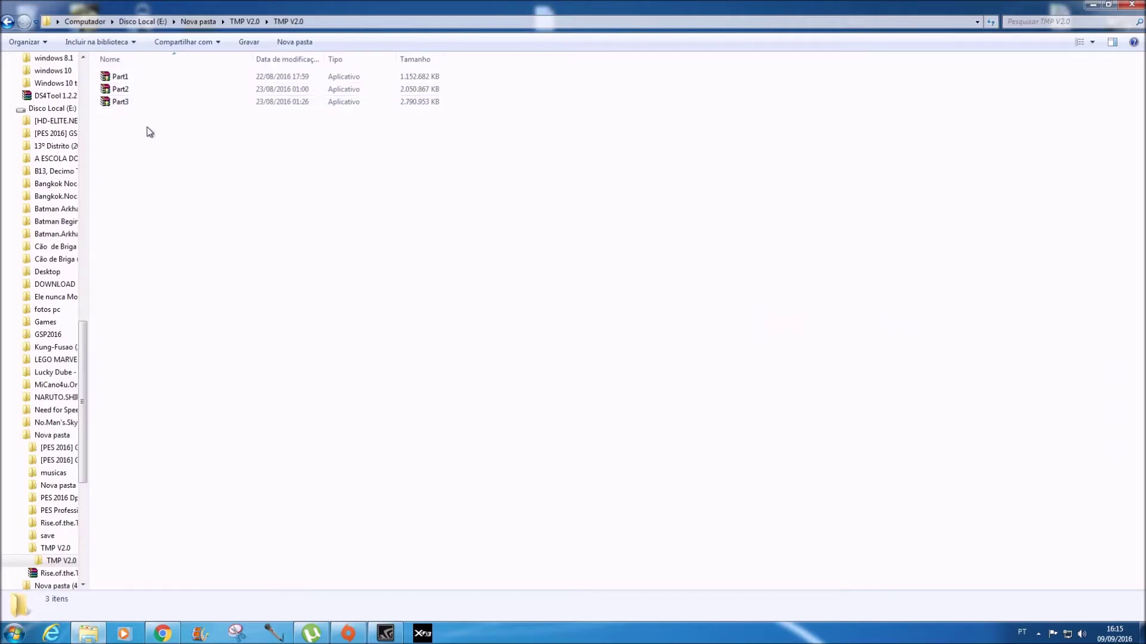
Go back to Nova pasta on drive E: and open the inner save folder inside its save folder.
{"action": "left_click", "coordinate": [6, 22]}
{"action": "left_click", "coordinate": [7, 23]}
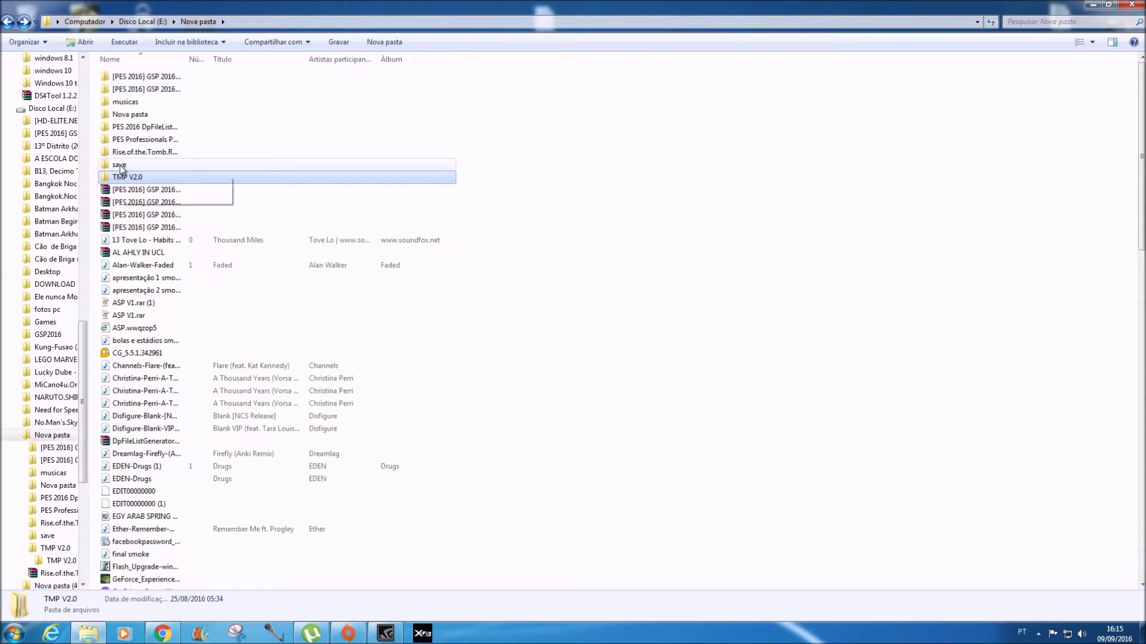
{"action": "double_click", "coordinate": [120, 166]}
{"action": "double_click", "coordinate": [125, 82]}
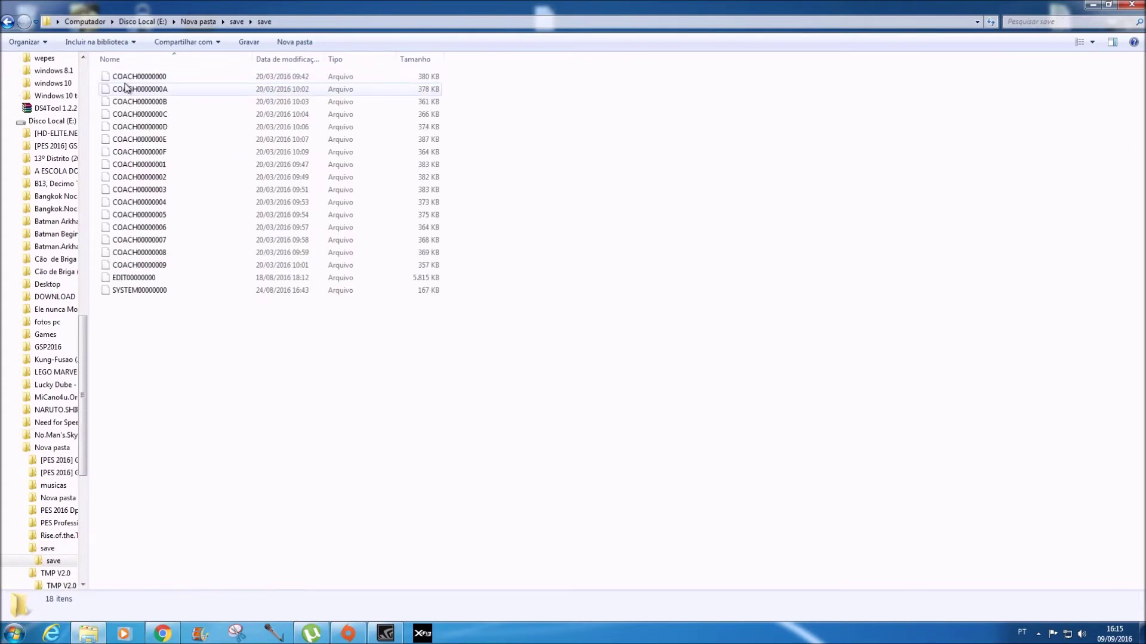
Copy all the COACH, EDIT and SYSTEM files from the inner save folder of Nova pasta.
{"action": "left_click_drag", "start_coordinate": [141, 349], "coordinate": [156, 75]}
{"action": "right_click", "coordinate": [155, 77]}
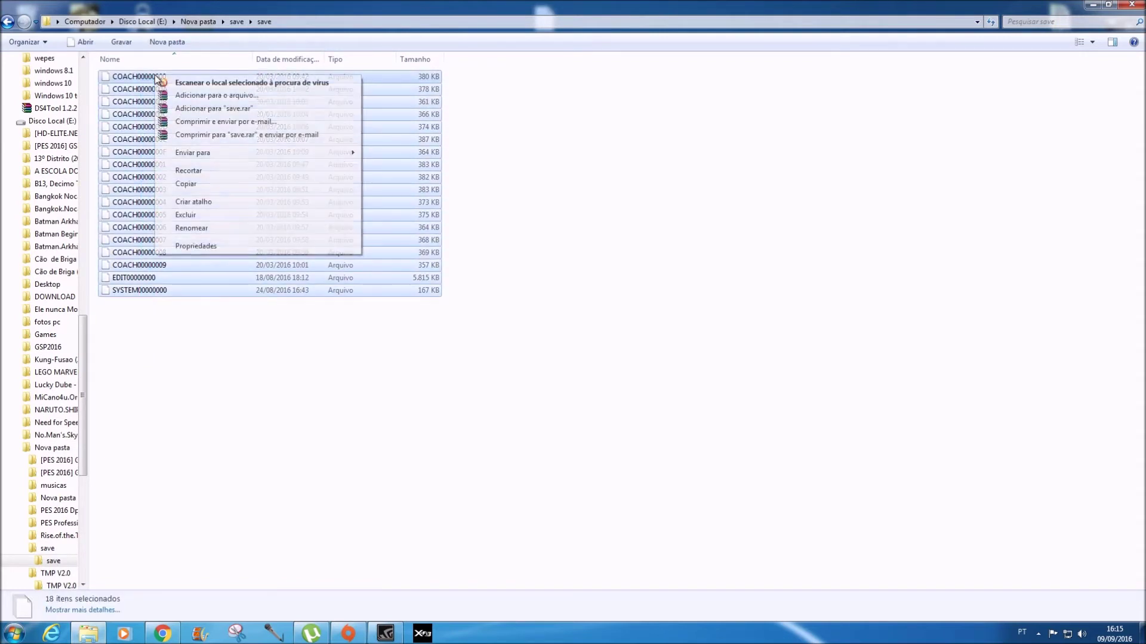
{"action": "left_click", "coordinate": [195, 185]}
Open the Pro Evolution Soccer 2016 save folder inside the KONAMI folder of the Documentos library.
{"action": "left_click_drag", "start_coordinate": [84, 337], "coordinate": [84, 81]}
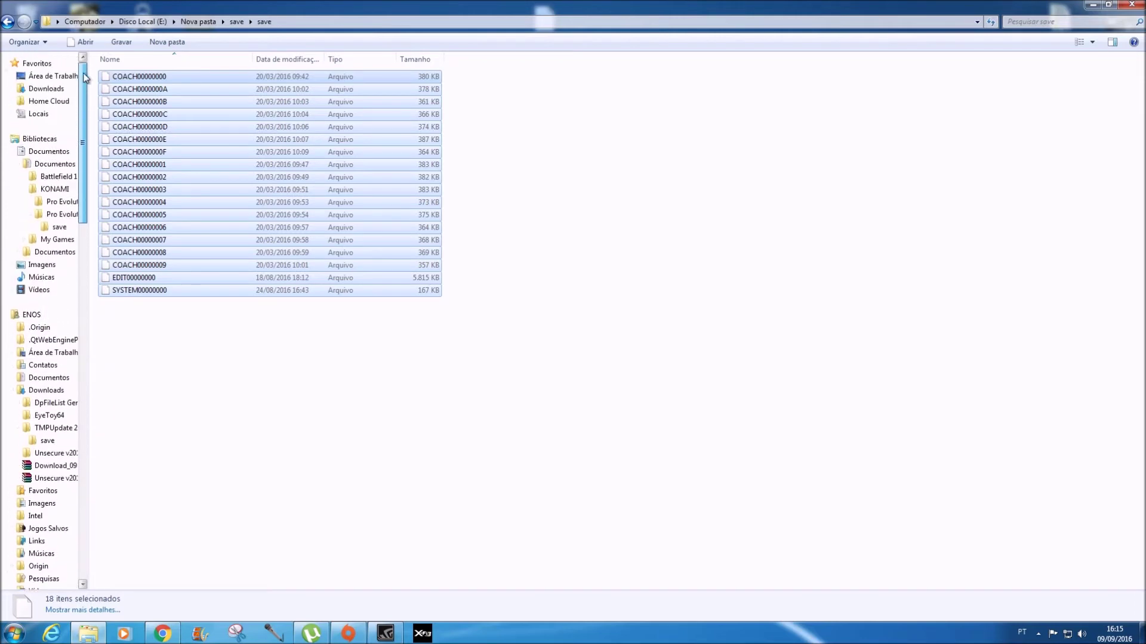
{"action": "left_click", "coordinate": [40, 155]}
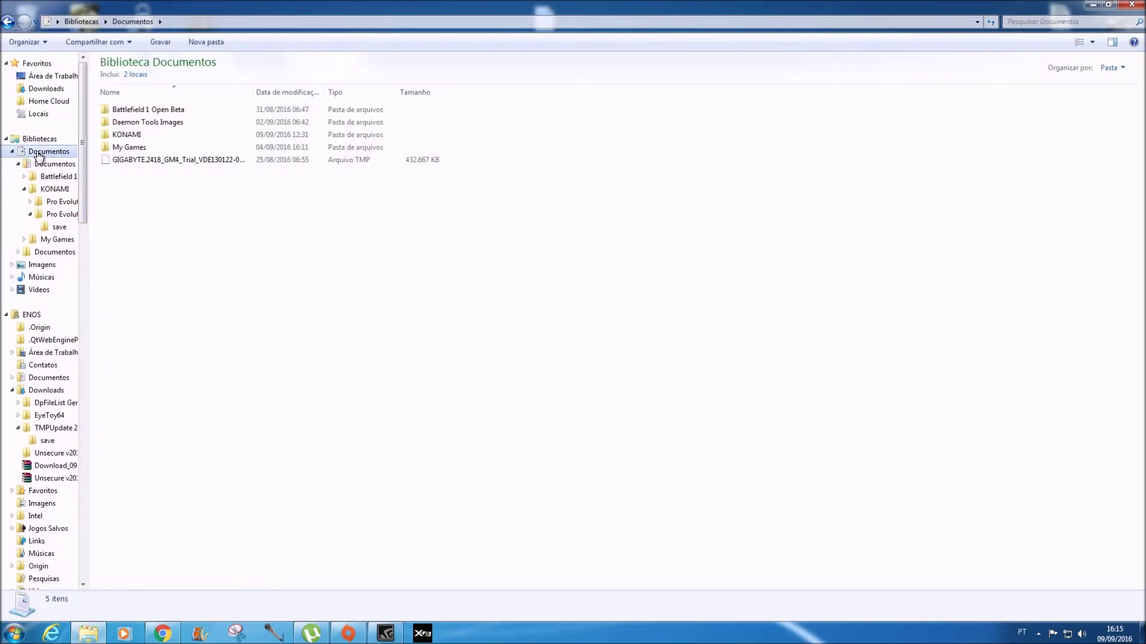
{"action": "double_click", "coordinate": [136, 138]}
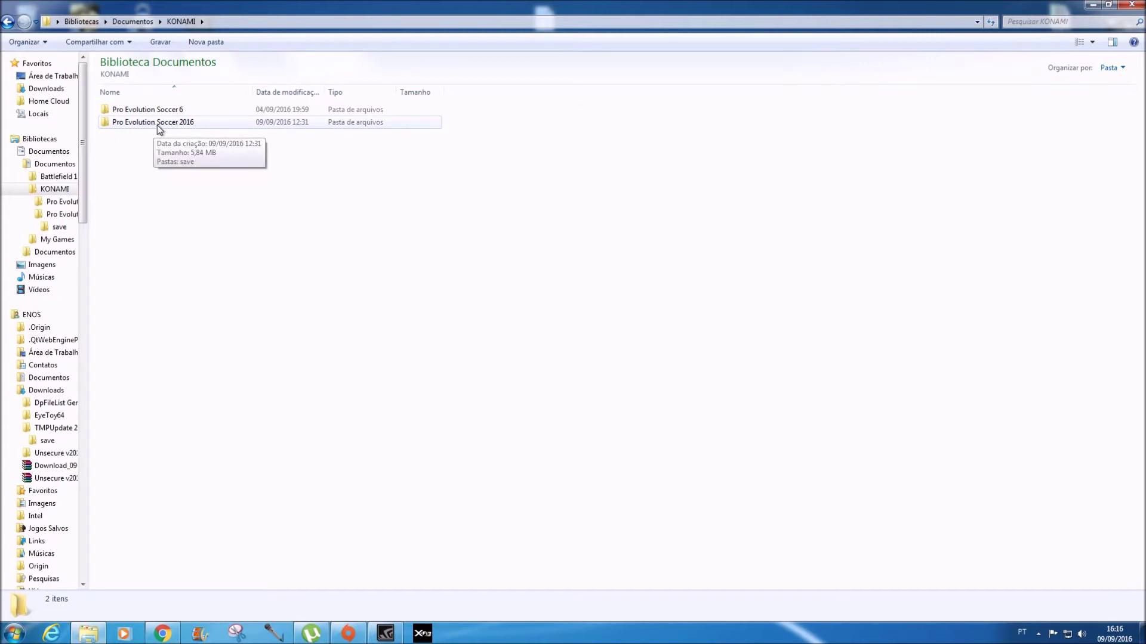
{"action": "double_click", "coordinate": [174, 123]}
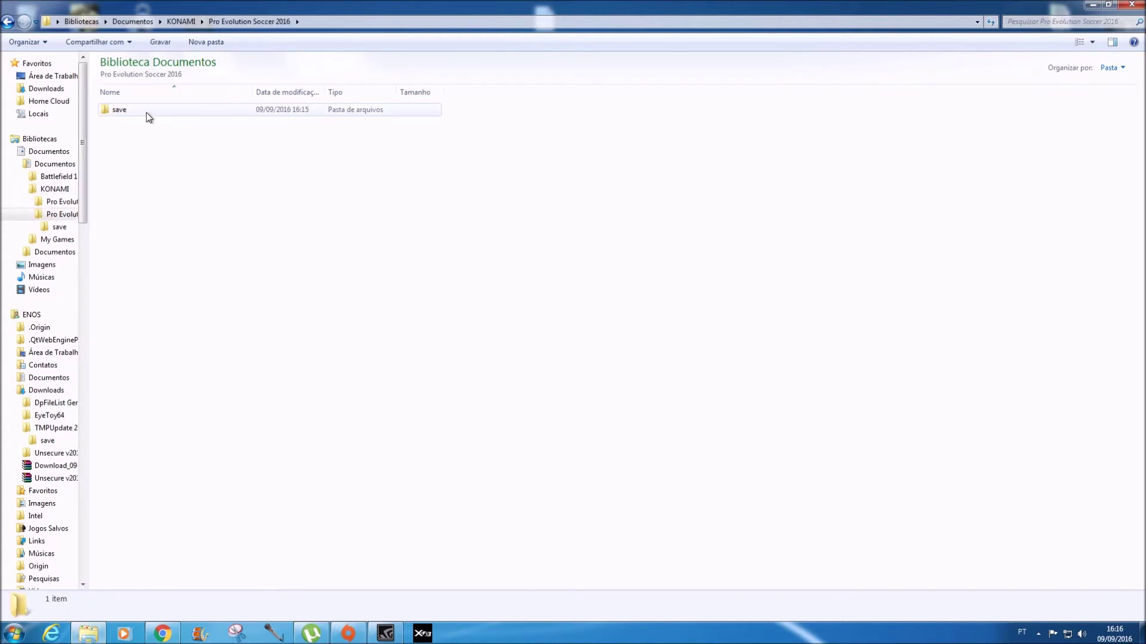
{"action": "double_click", "coordinate": [118, 111]}
Paste the copied save files into the game's save folder, replacing the existing files for all conflicts.
{"action": "right_click", "coordinate": [167, 195]}
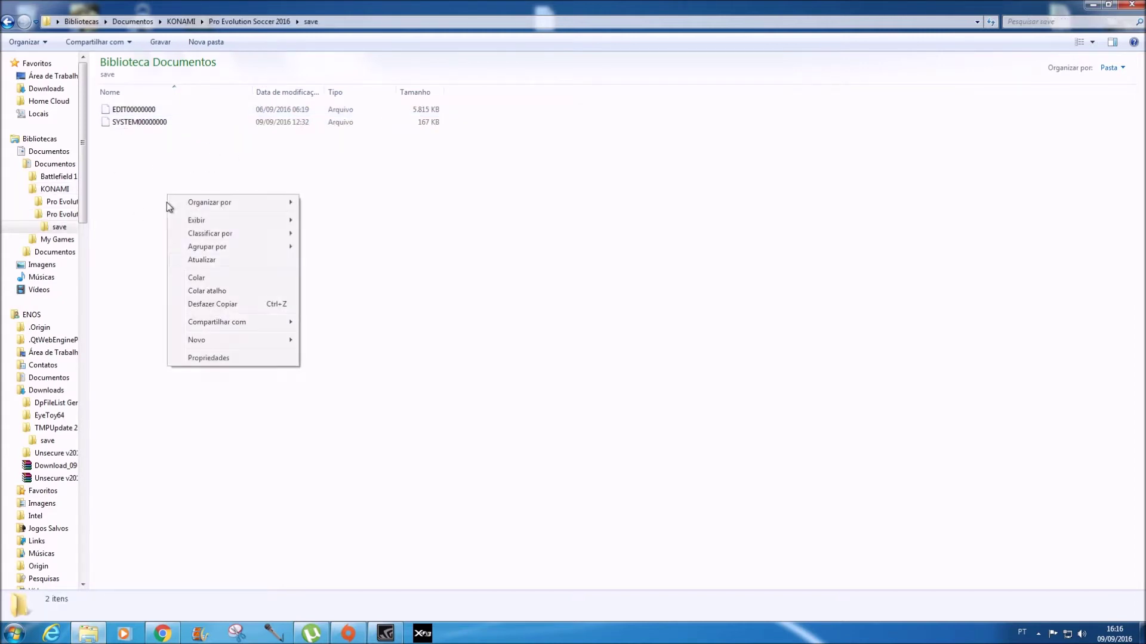
{"action": "left_click", "coordinate": [199, 278]}
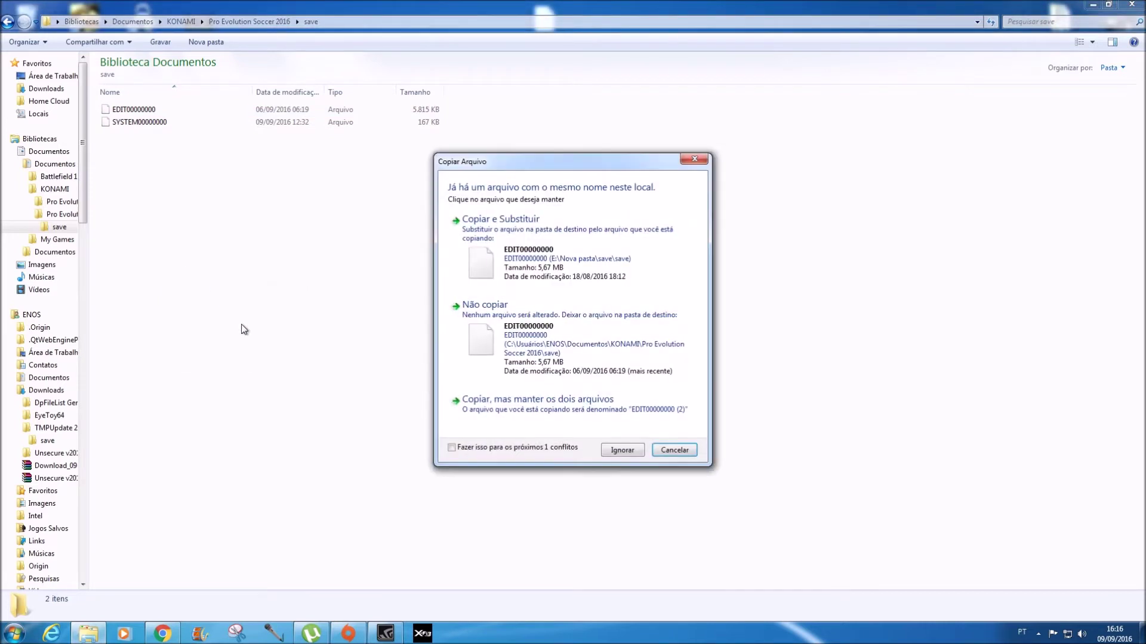
{"action": "left_click", "coordinate": [451, 447]}
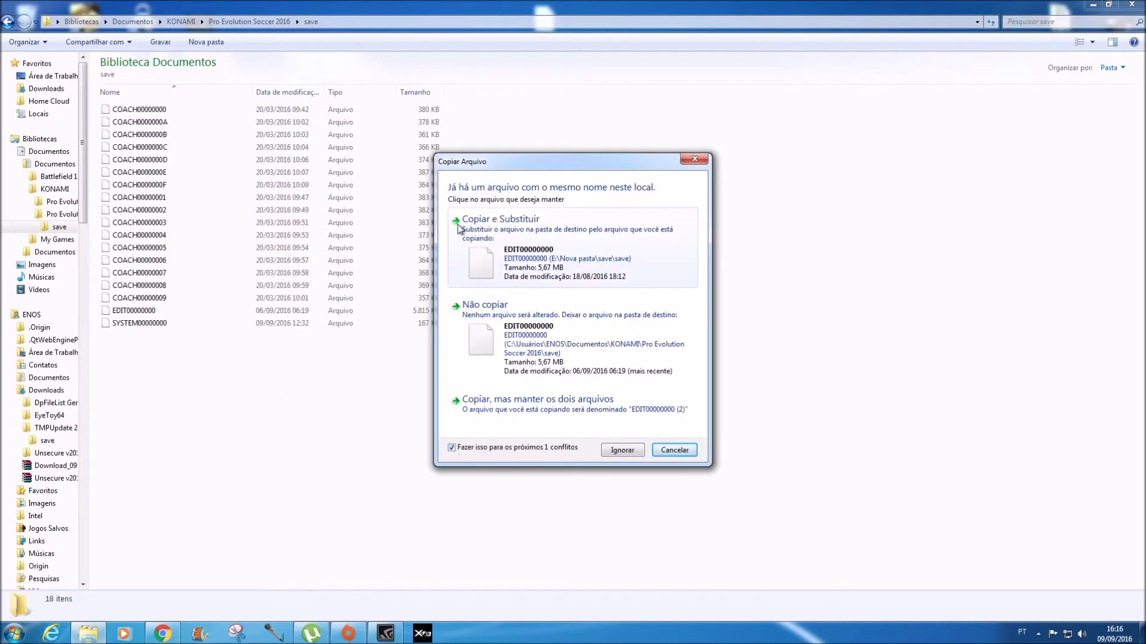
{"action": "left_click", "coordinate": [546, 231]}
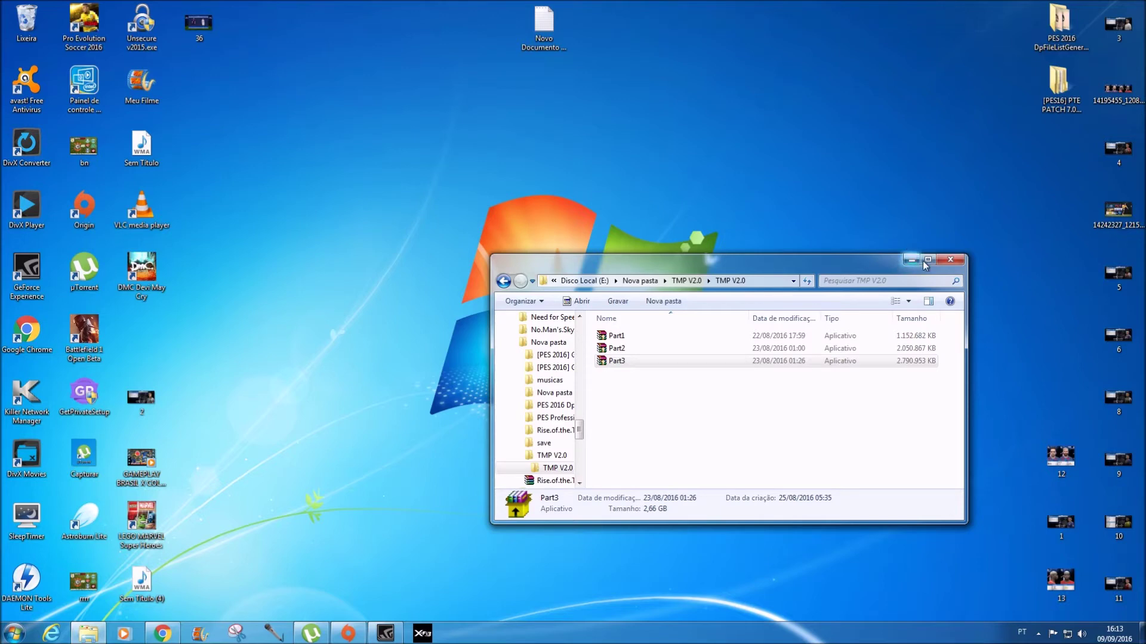
Maximize the TMP V2.0 folder window and open the TMPUpdate 2.1 folder in Downloads.
{"action": "left_click", "coordinate": [928, 261]}
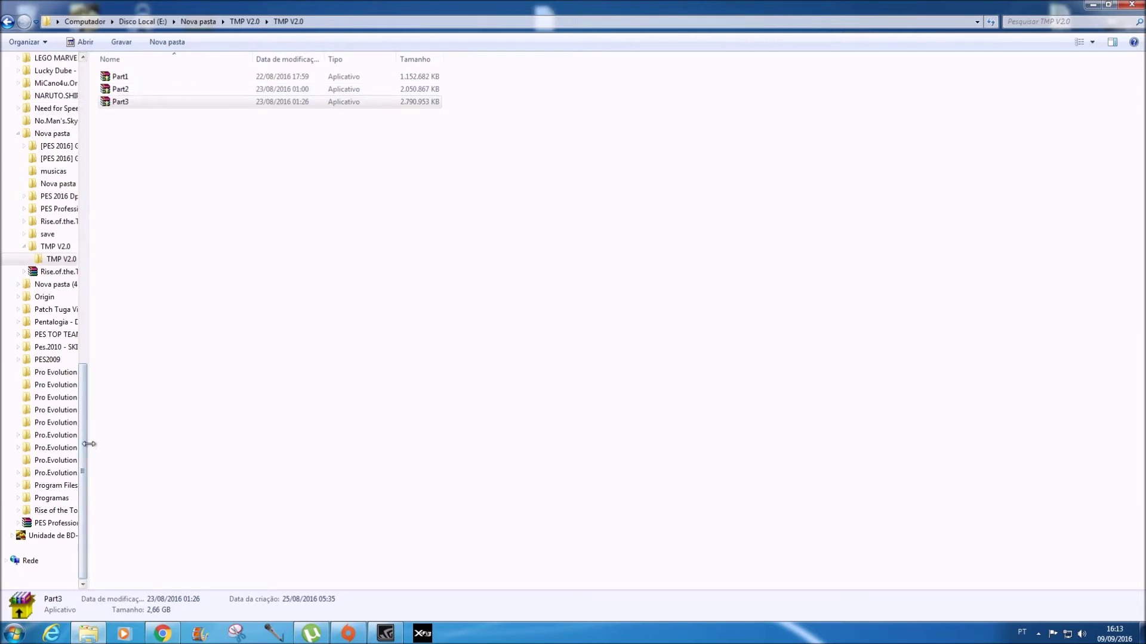
{"action": "left_click_drag", "start_coordinate": [84, 427], "coordinate": [120, 118]}
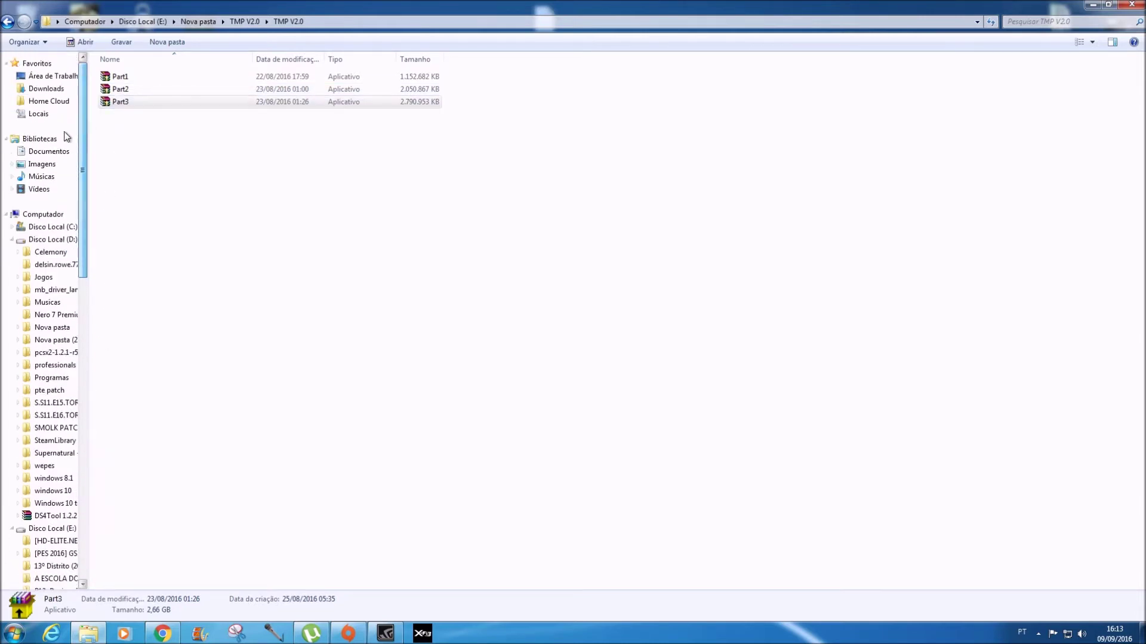
{"action": "left_click", "coordinate": [46, 88]}
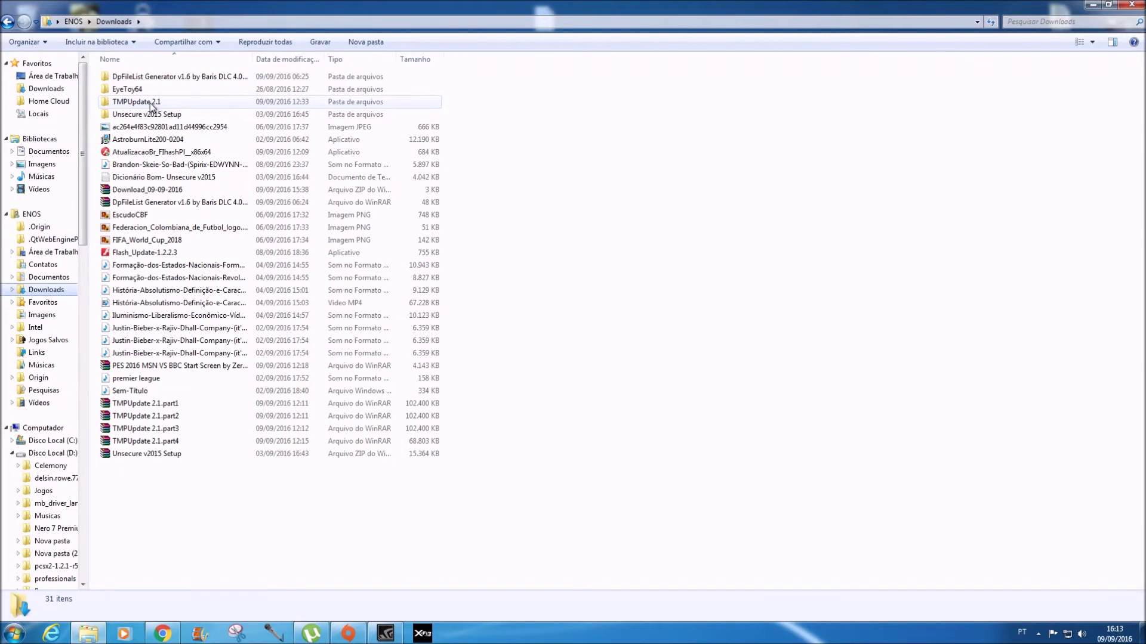
{"action": "double_click", "coordinate": [151, 102]}
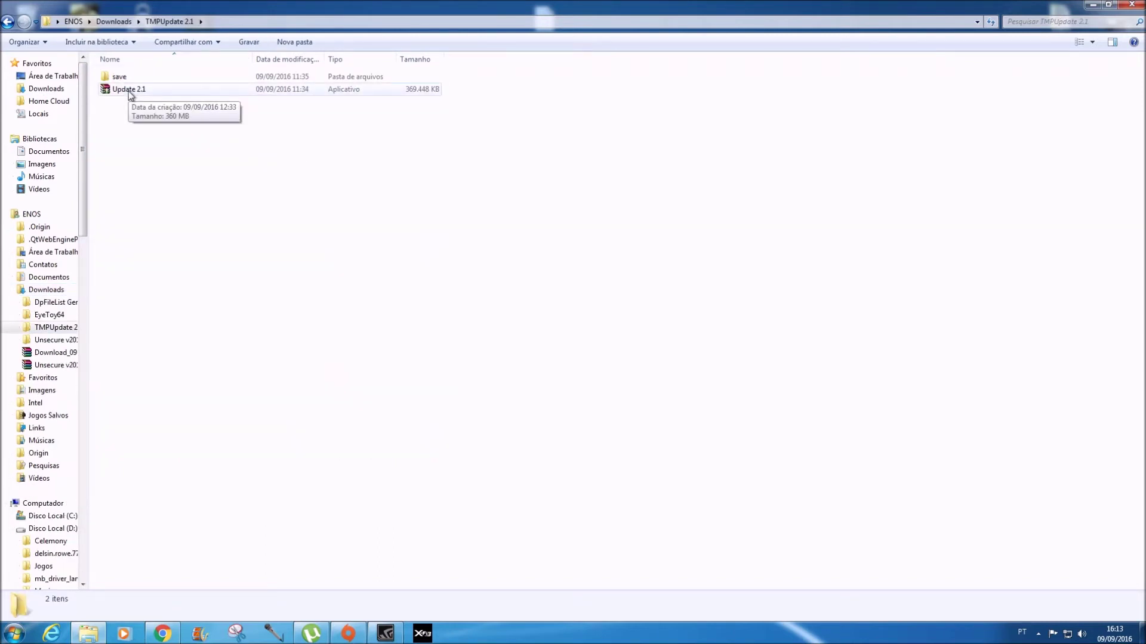
Run Update 2.1 as administrator and allow it to make changes to the computer.
{"action": "right_click", "coordinate": [129, 92]}
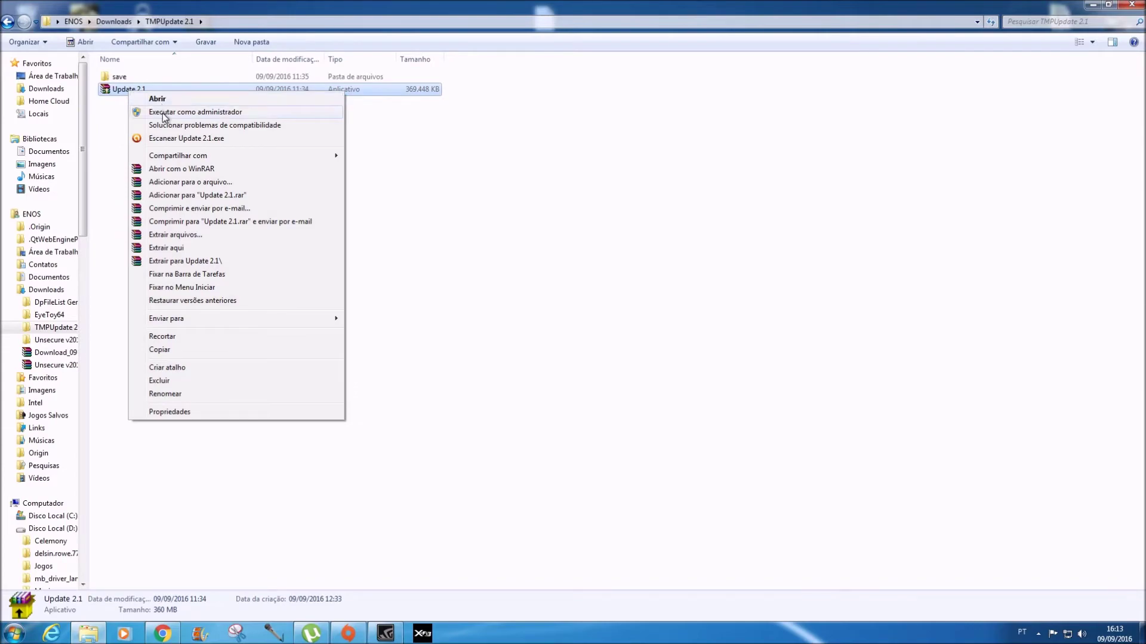
{"action": "left_click", "coordinate": [164, 115]}
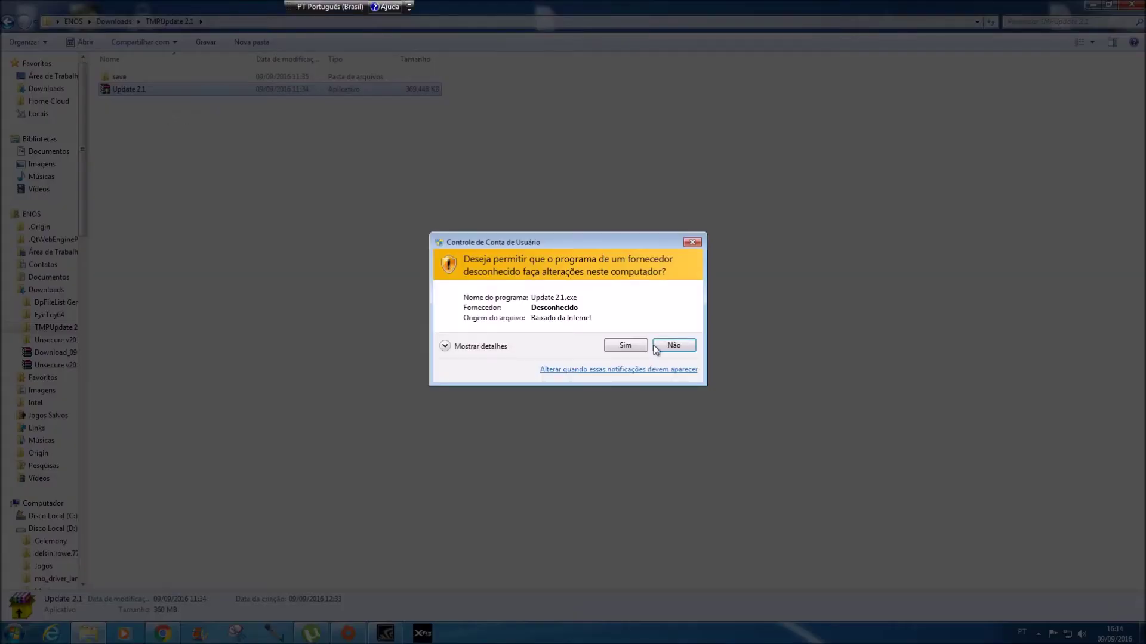
{"action": "left_click", "coordinate": [634, 351]}
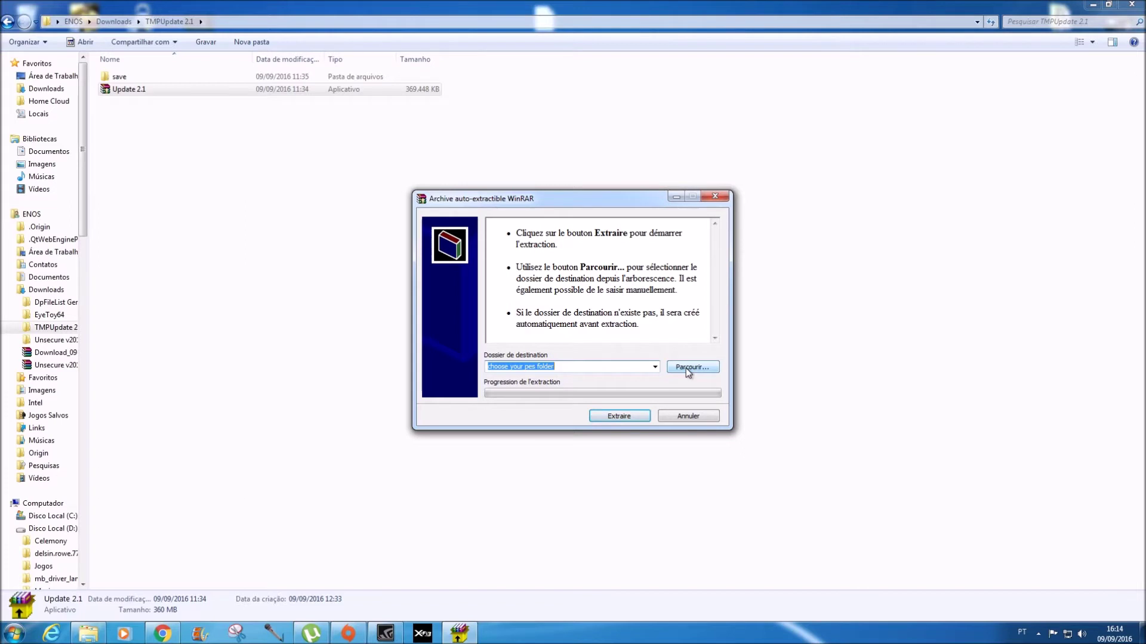
Extract Update 2.1 into the Pro Evolution Soccer 2016 folder under Arquivos de Programas (x86) on drive C:.
{"action": "left_click", "coordinate": [685, 368]}
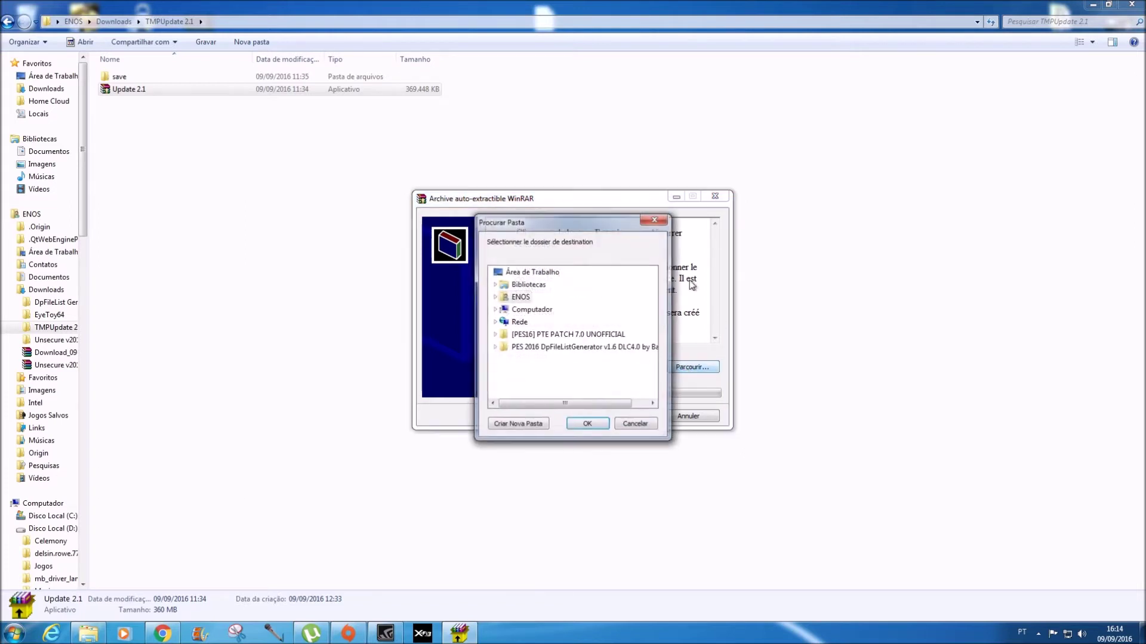
{"action": "double_click", "coordinate": [523, 310]}
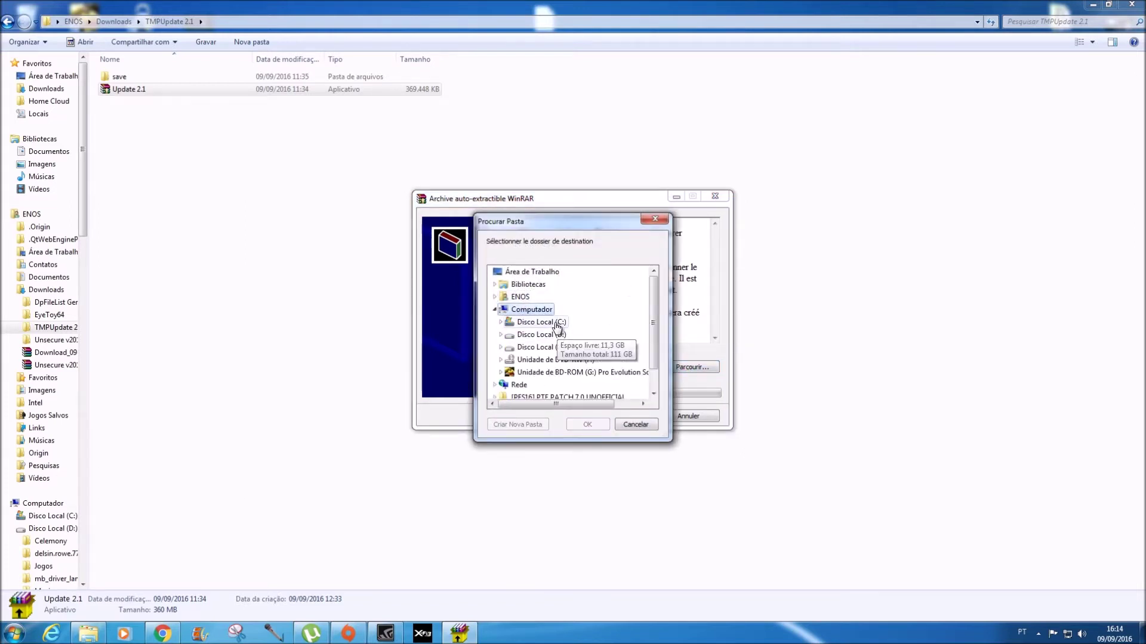
{"action": "double_click", "coordinate": [558, 323]}
{"action": "double_click", "coordinate": [596, 349]}
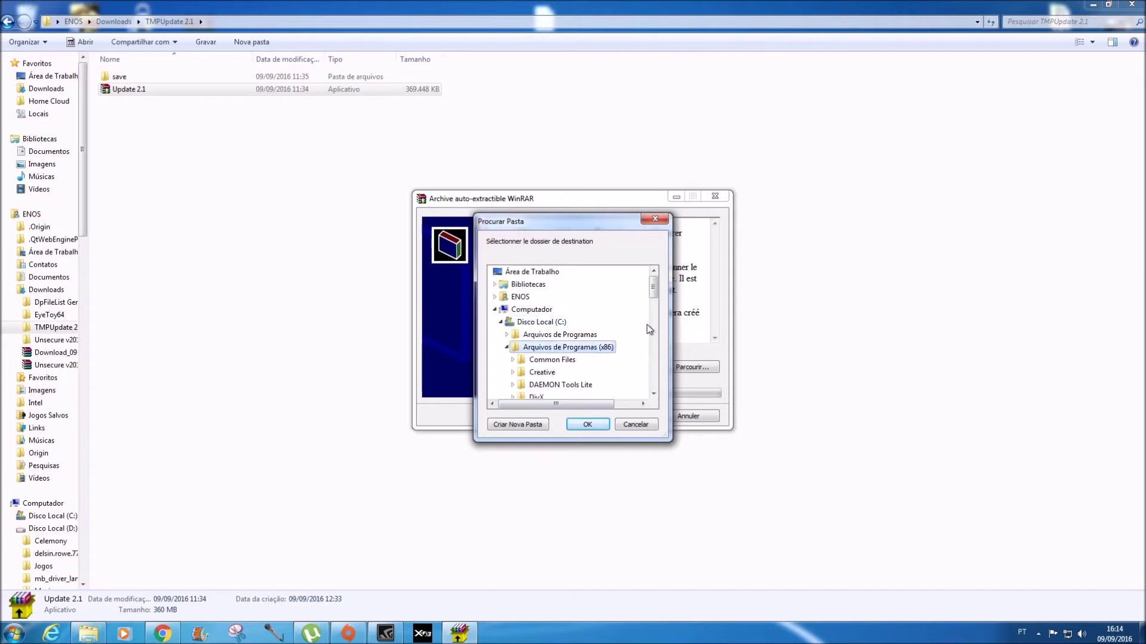
{"action": "left_click_drag", "start_coordinate": [655, 293], "coordinate": [652, 345]}
{"action": "double_click", "coordinate": [584, 285]}
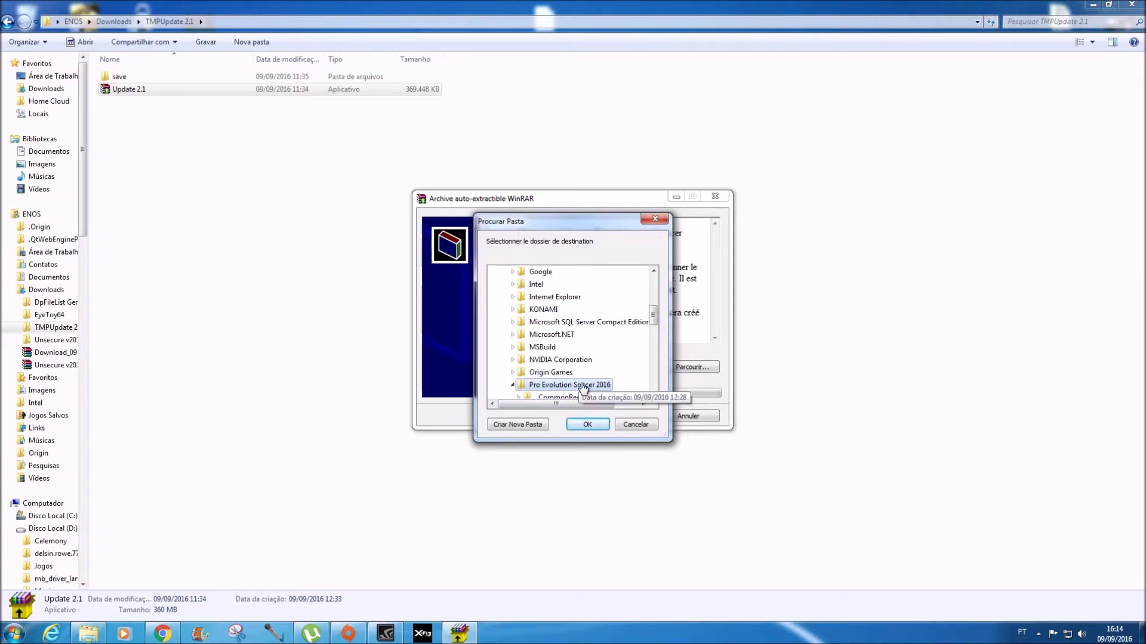
{"action": "left_click", "coordinate": [586, 425]}
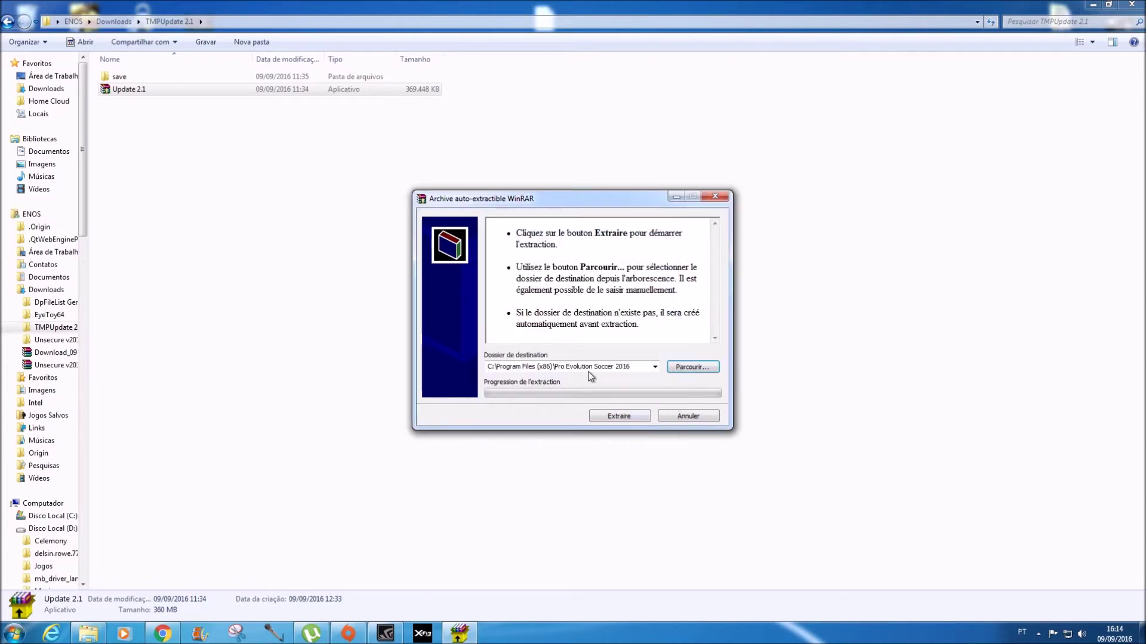
{"action": "left_click", "coordinate": [621, 417]}
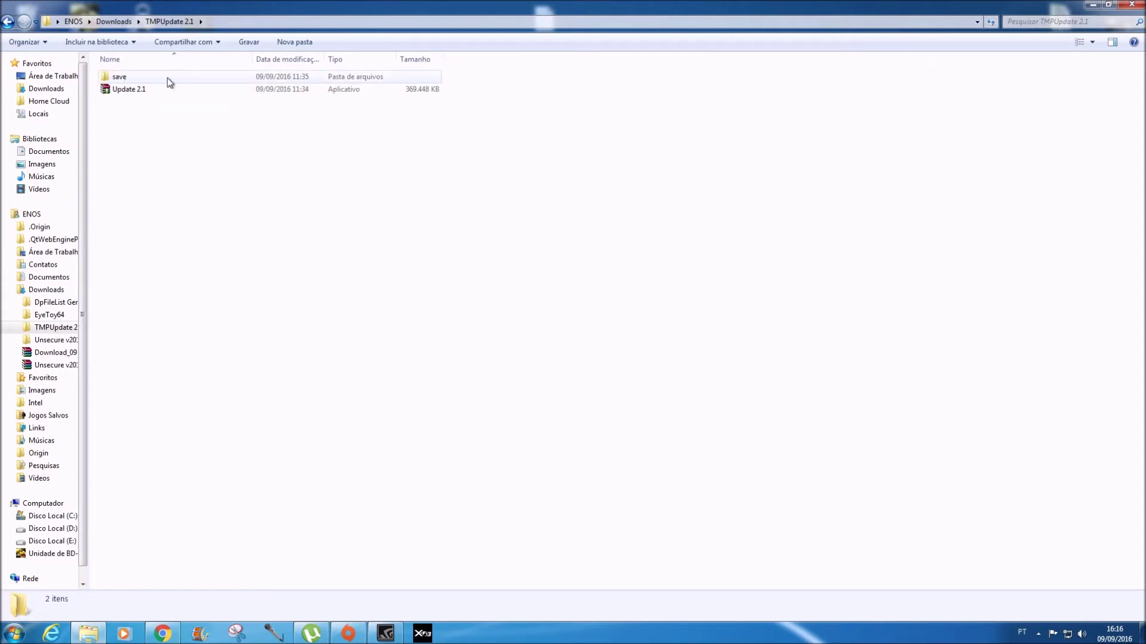
Copy the EDIT00000000 and SYSTEM00000000 files from the save folder inside TMPUpdate 2.1.
{"action": "double_click", "coordinate": [120, 78]}
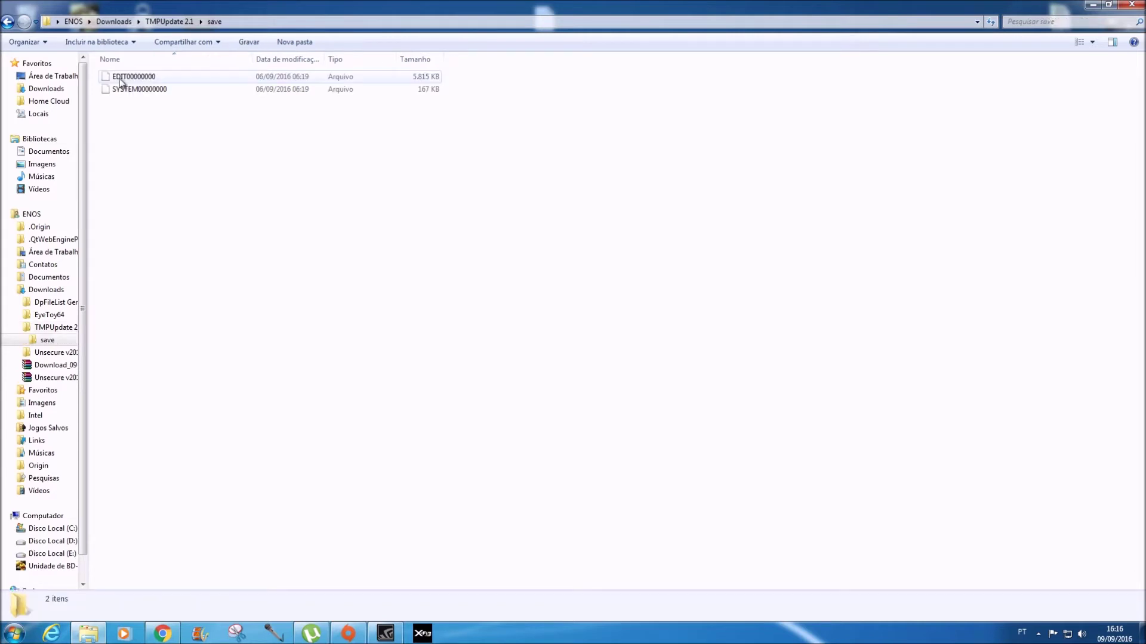
{"action": "left_click_drag", "start_coordinate": [137, 142], "coordinate": [135, 72]}
{"action": "right_click", "coordinate": [135, 72]}
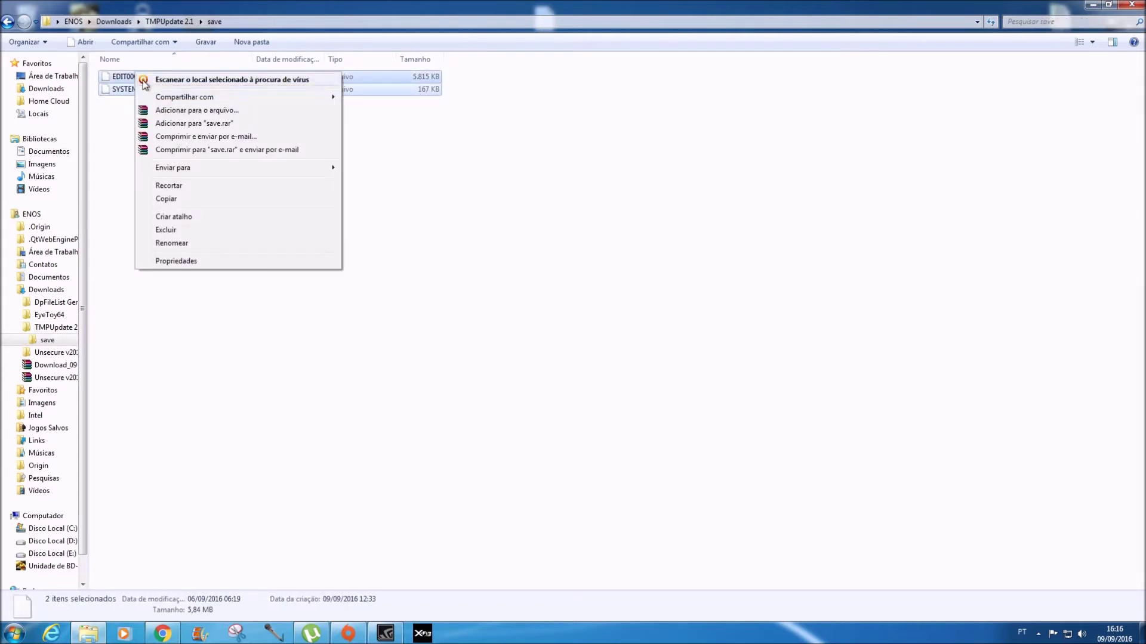
{"action": "left_click", "coordinate": [171, 200]}
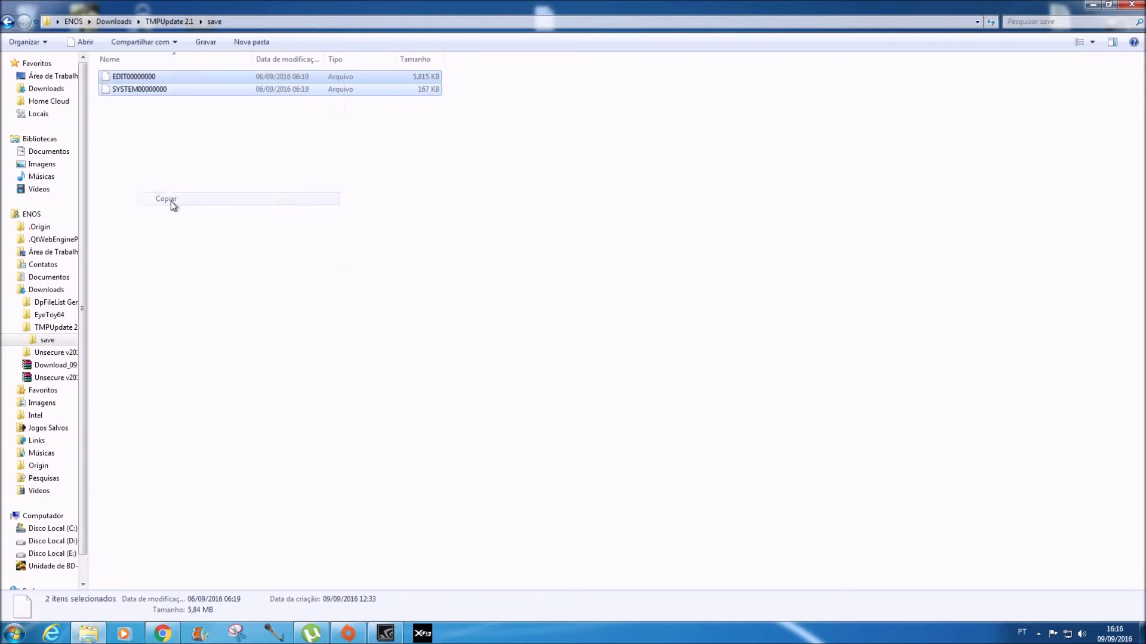
Go back to the Documentos library and open the save folder under KONAMI, Pro Evolution Soccer 2016.
{"action": "left_click", "coordinate": [63, 151]}
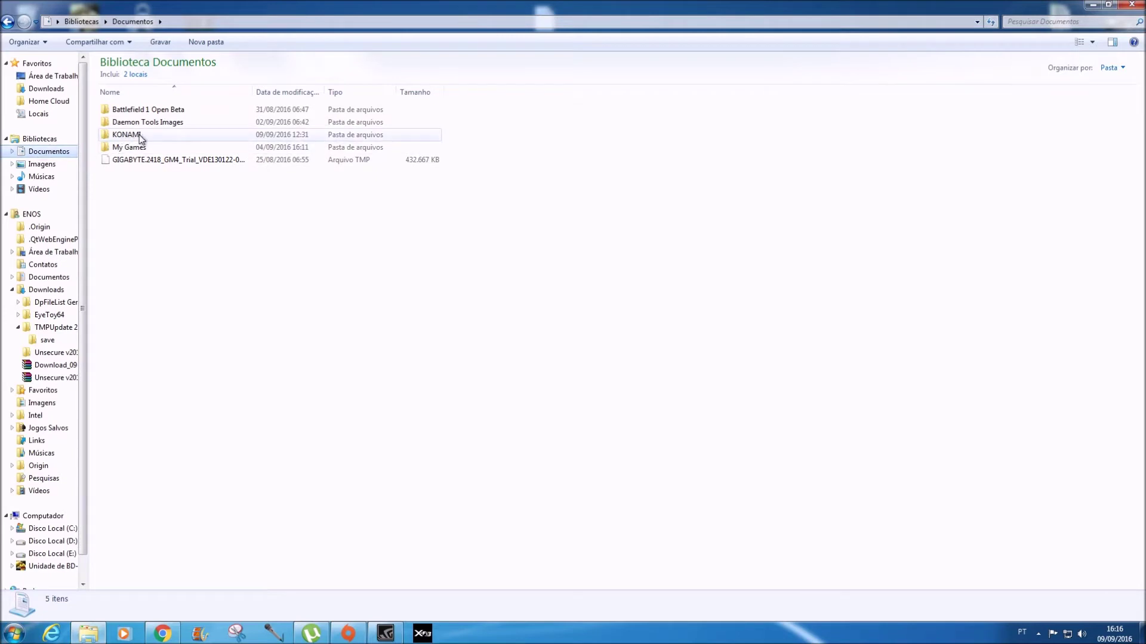
{"action": "double_click", "coordinate": [133, 140]}
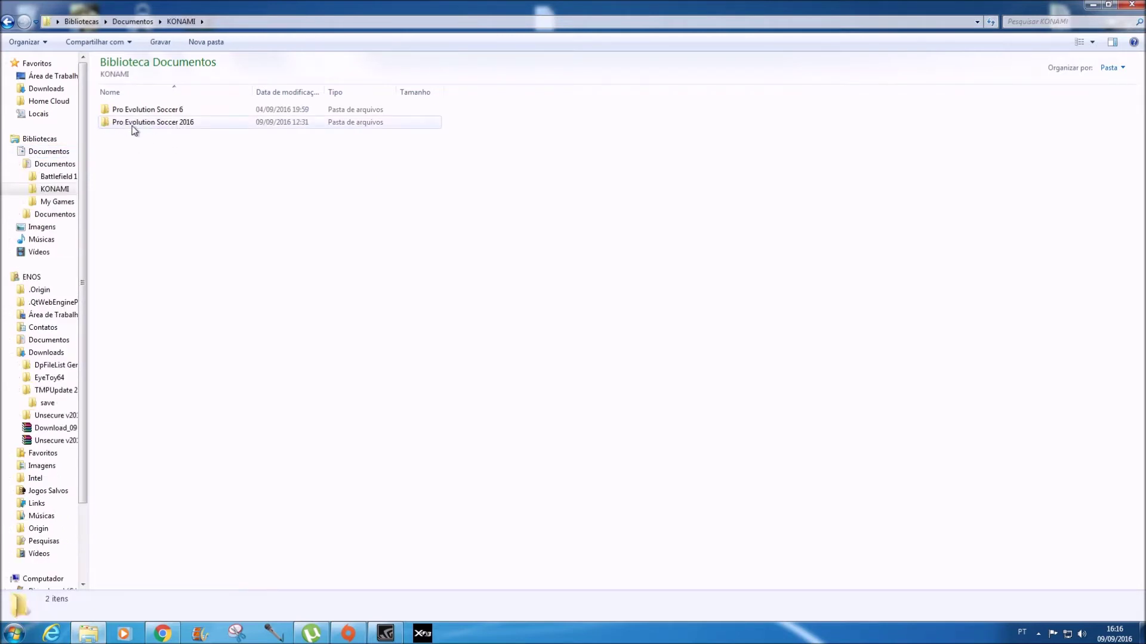
{"action": "double_click", "coordinate": [161, 121]}
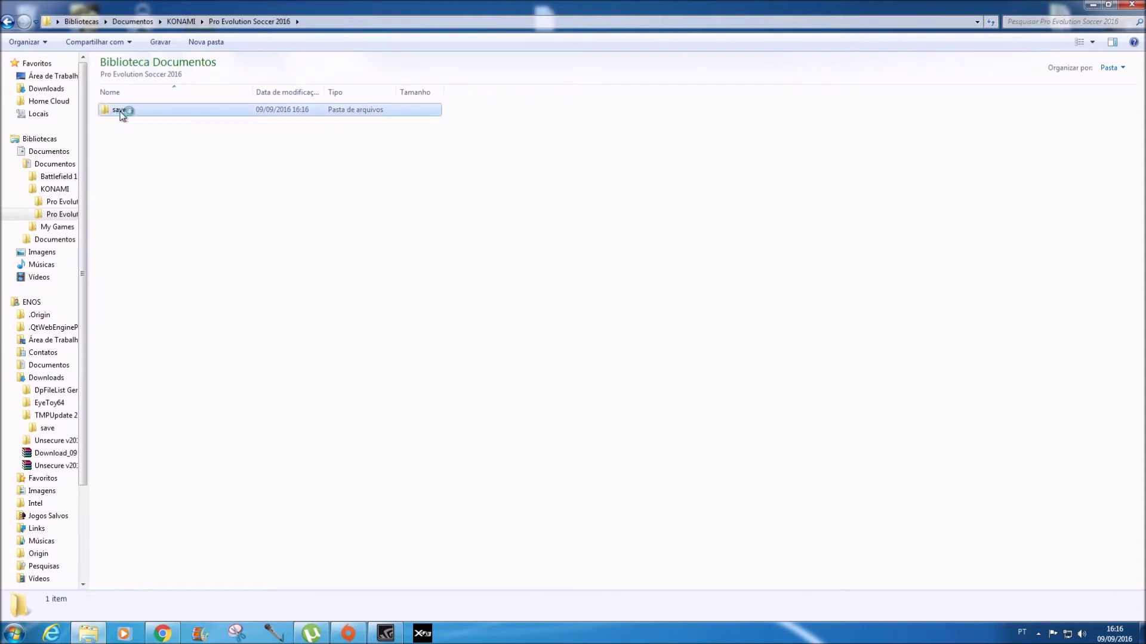
{"action": "double_click", "coordinate": [121, 113]}
Paste the update's EDIT and SYSTEM files into the game's save folder, replacing both existing files.
{"action": "right_click", "coordinate": [533, 162]}
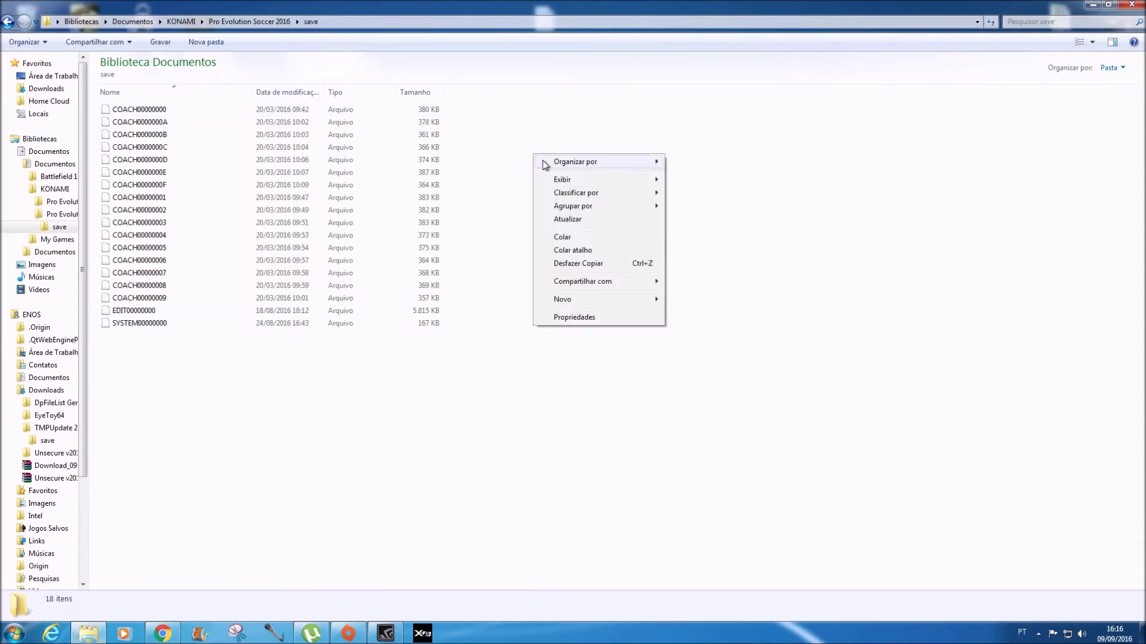
{"action": "left_click", "coordinate": [566, 232]}
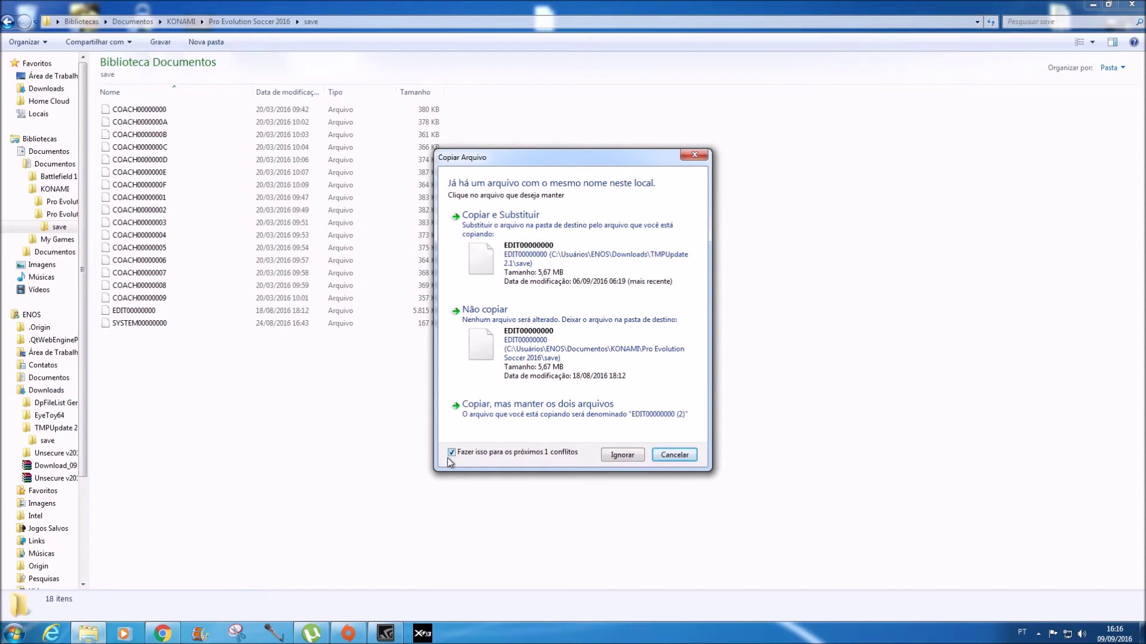
{"action": "left_click", "coordinate": [519, 229]}
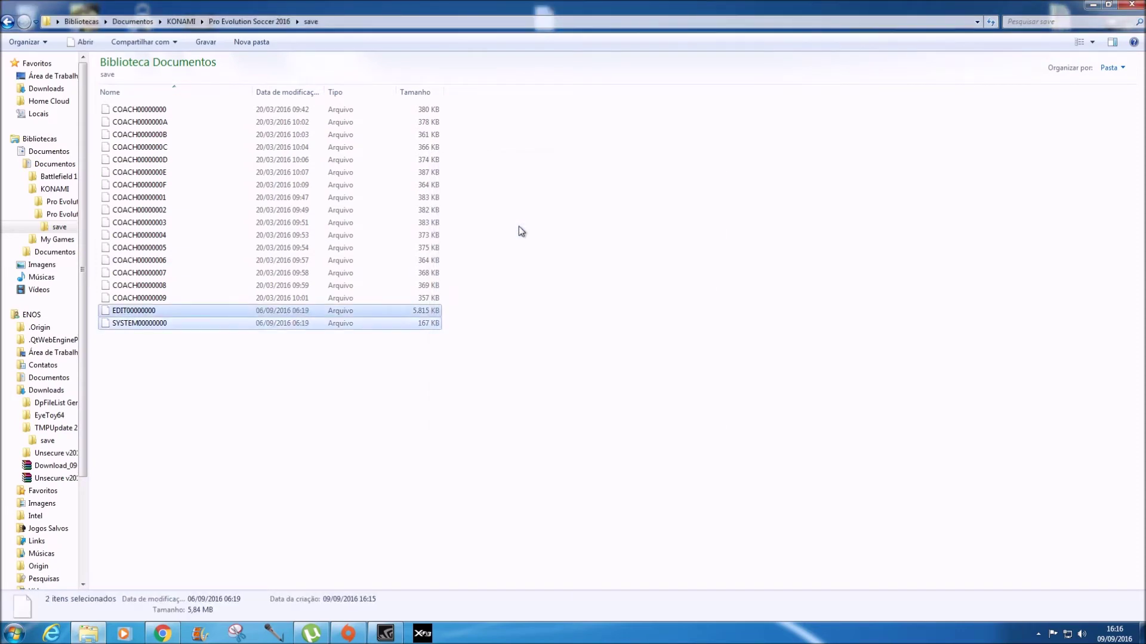
Close the save folder window and open the PES 2016 DpFileListGenerator folder on the desktop.
{"action": "left_click", "coordinate": [1132, 6]}
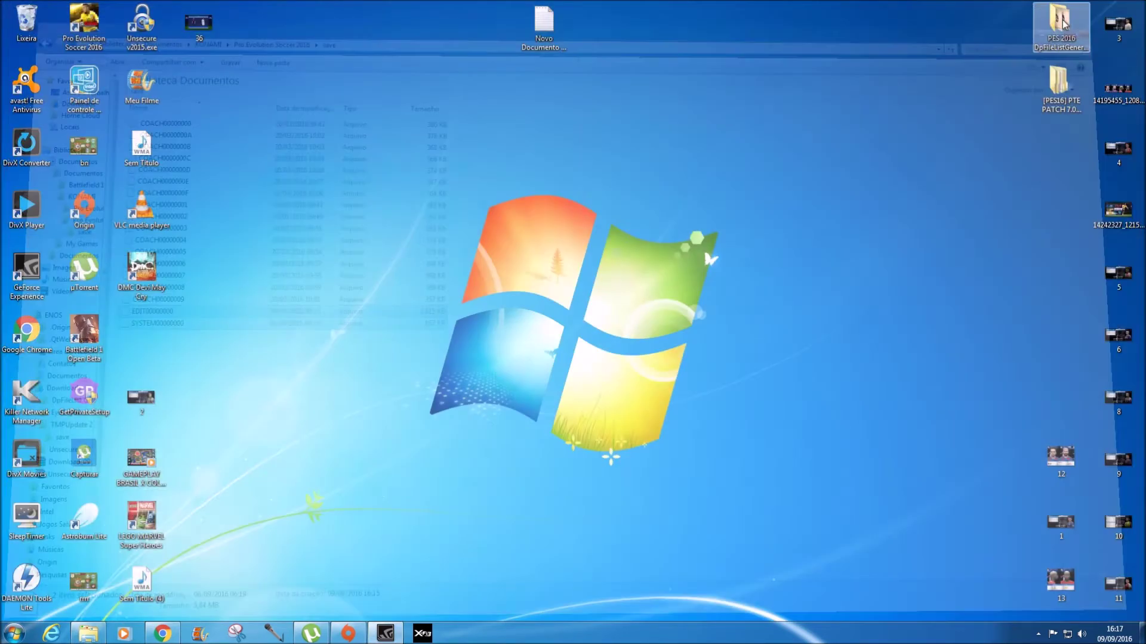
{"action": "right_click", "coordinate": [773, 105]}
{"action": "left_click", "coordinate": [809, 143]}
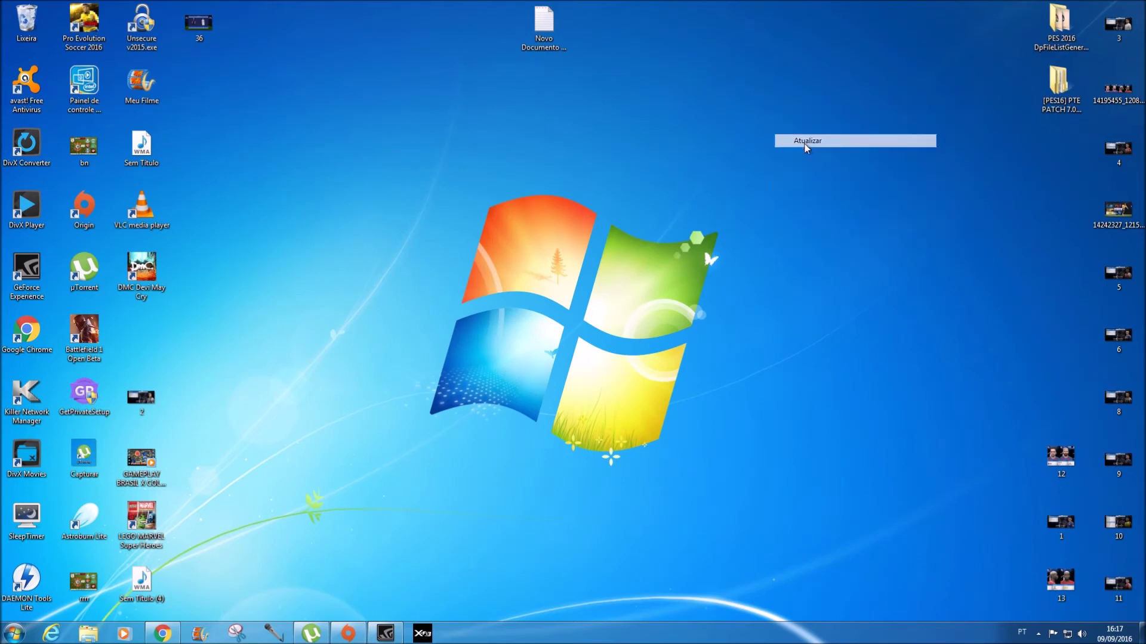
{"action": "right_click", "coordinate": [726, 95]}
{"action": "left_click", "coordinate": [757, 132]}
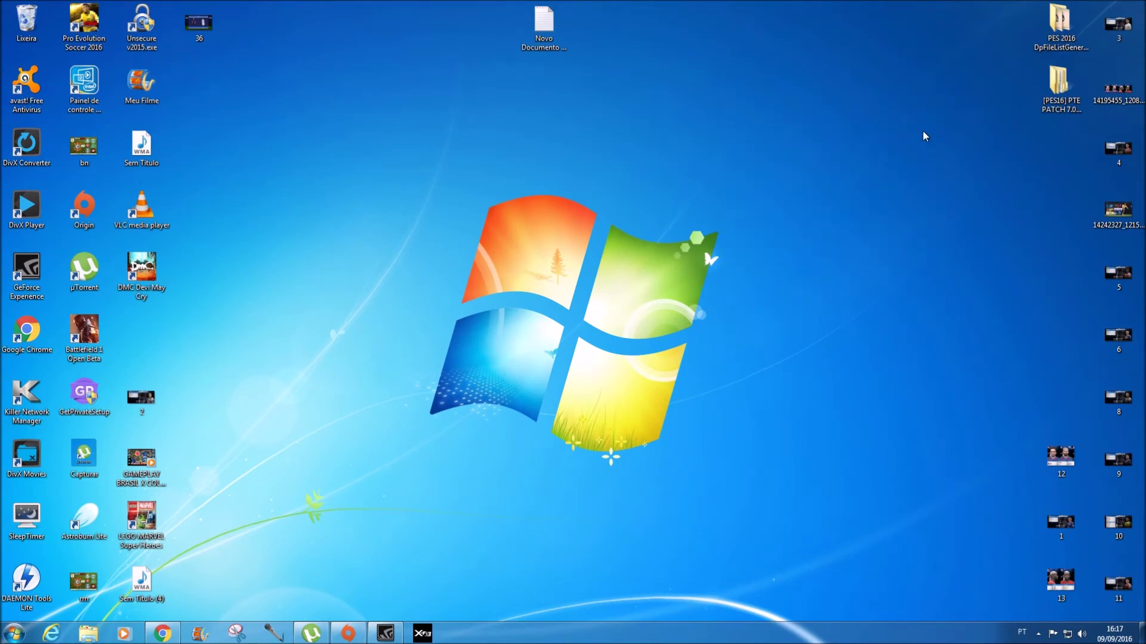
{"action": "double_click", "coordinate": [1050, 21]}
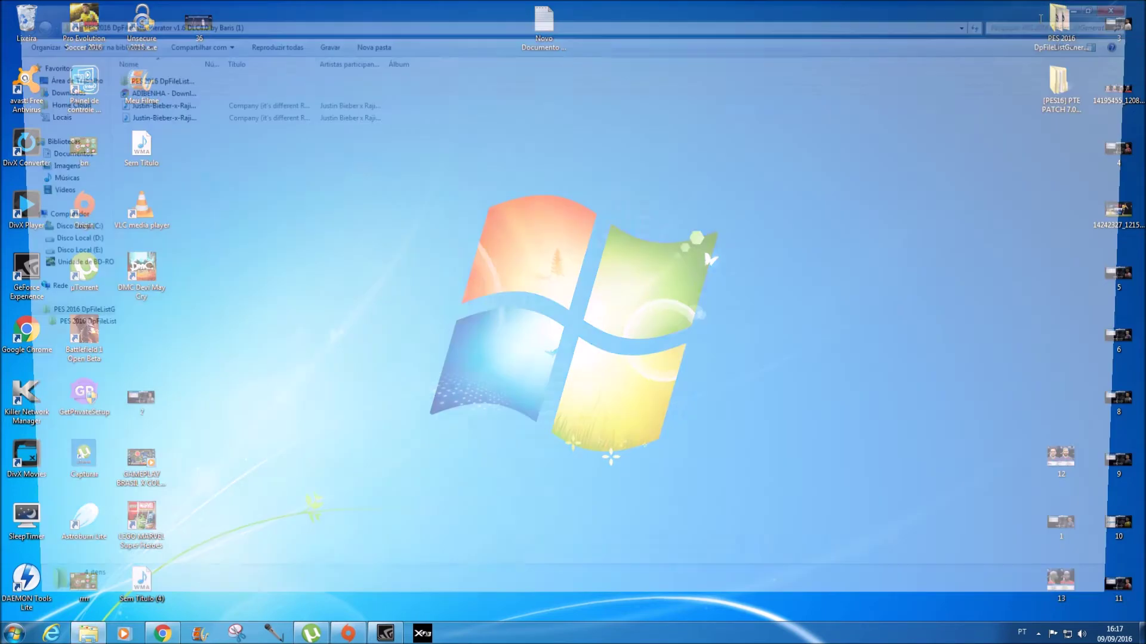
Open the inner PES 2016 DpFileListGenerator folder and run DpFileList Generator v1.6 as administrator, allowing it to make changes.
{"action": "double_click", "coordinate": [134, 77]}
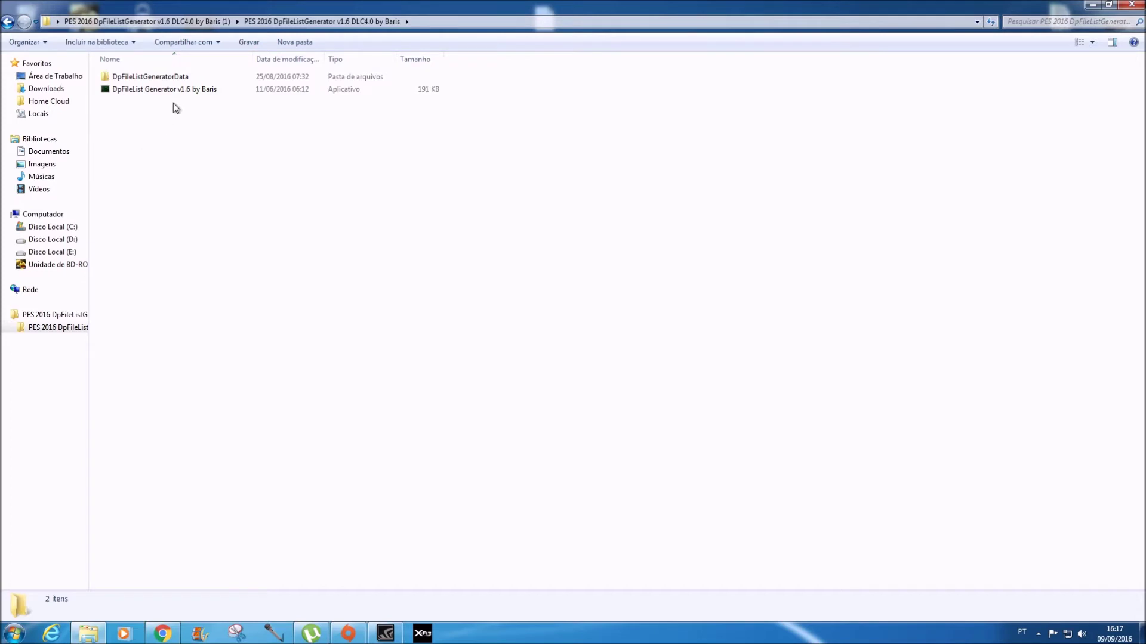
{"action": "left_click", "coordinate": [181, 92]}
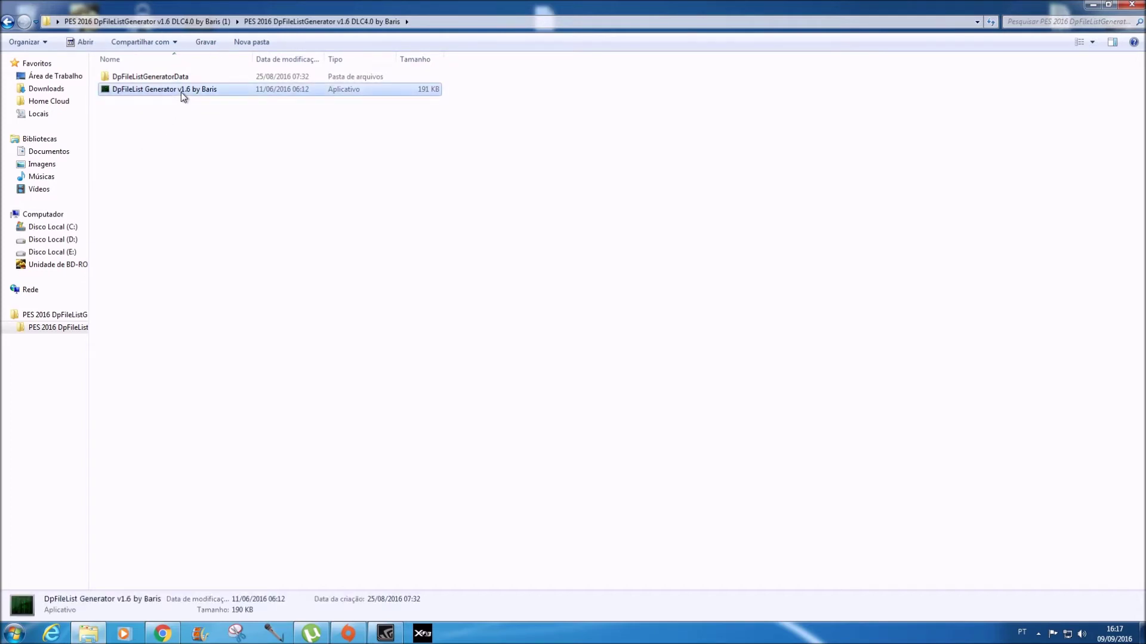
{"action": "right_click", "coordinate": [182, 95]}
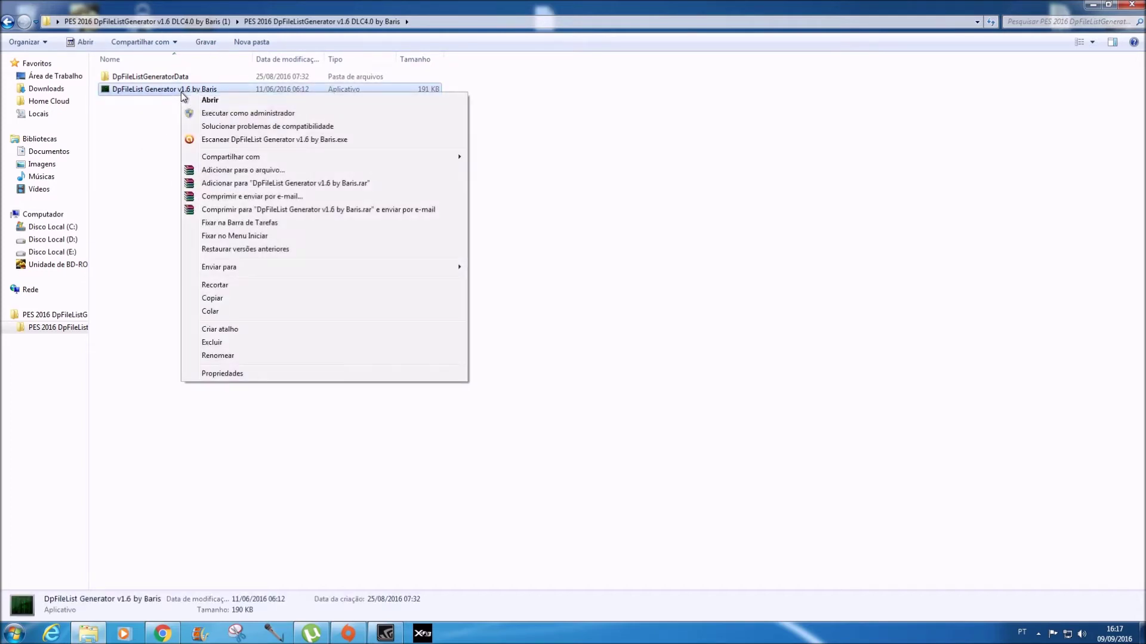
{"action": "left_click", "coordinate": [218, 115]}
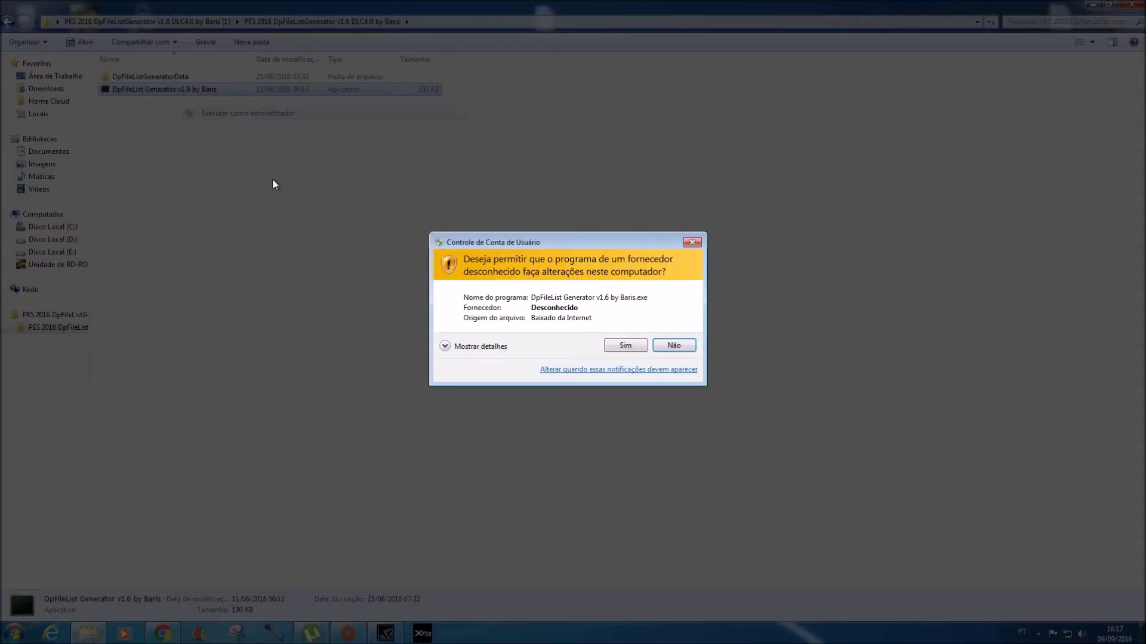
{"action": "left_click", "coordinate": [623, 346]}
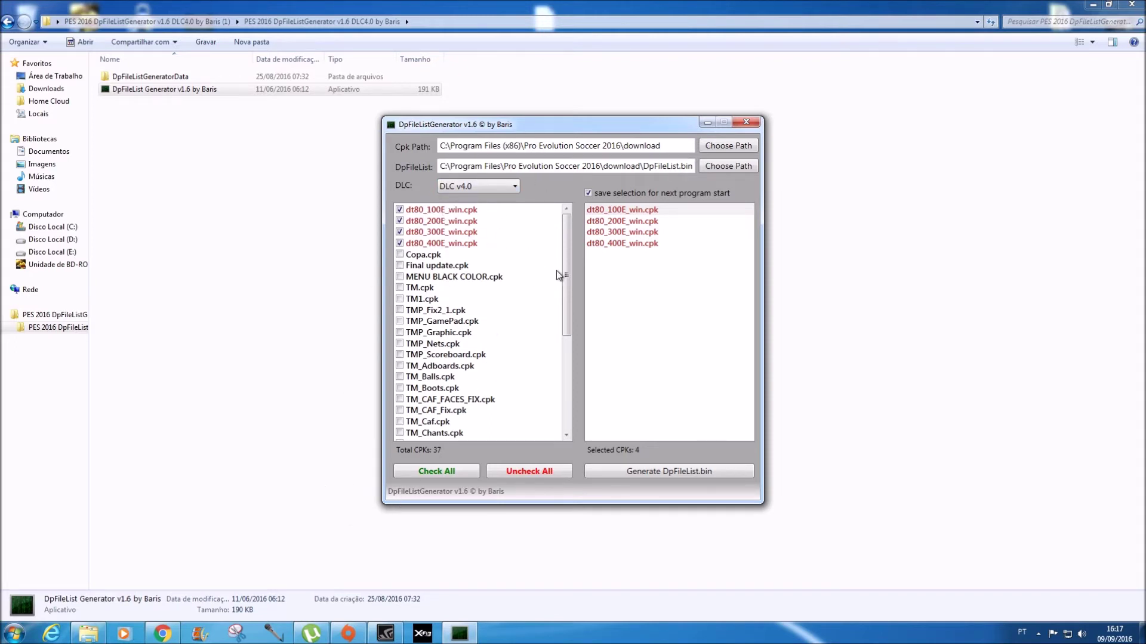
Set the generator's Cpk path to the download folder of Pro Evolution Soccer 2016 in Arquivos de Programas (x86) on C:.
{"action": "mouse_move", "coordinate": [565, 278]}
{"action": "left_mouse_down"}
{"action": "mouse_move", "coordinate": [567, 394]}
{"action": "mouse_move", "coordinate": [567, 280]}
{"action": "left_mouse_up"}
{"action": "left_click", "coordinate": [727, 147]}
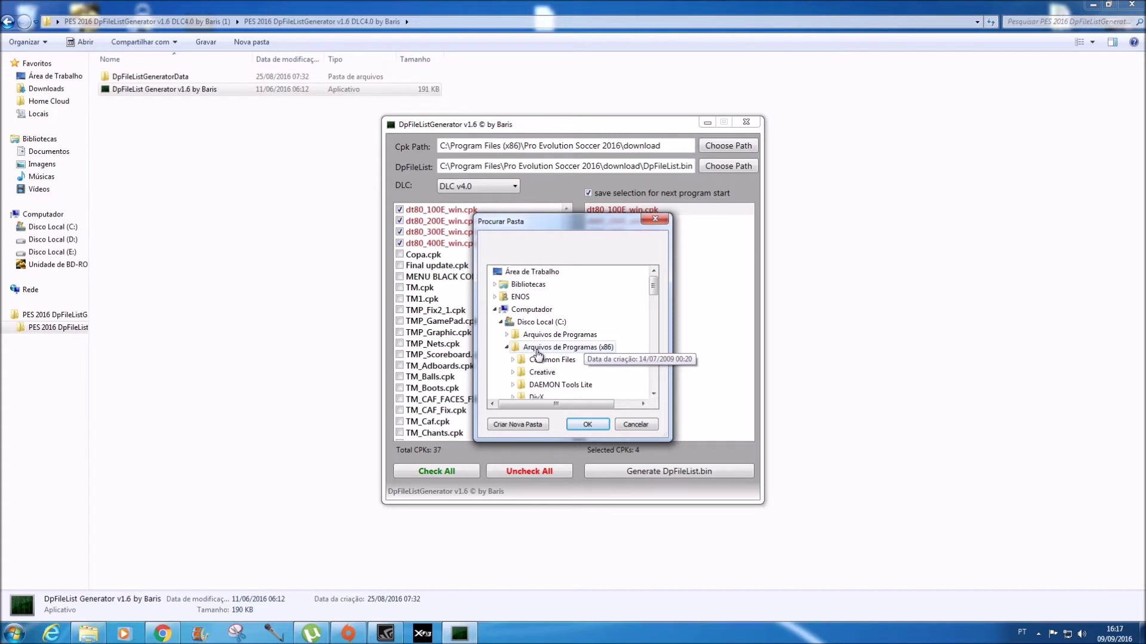
{"action": "left_click", "coordinate": [577, 350]}
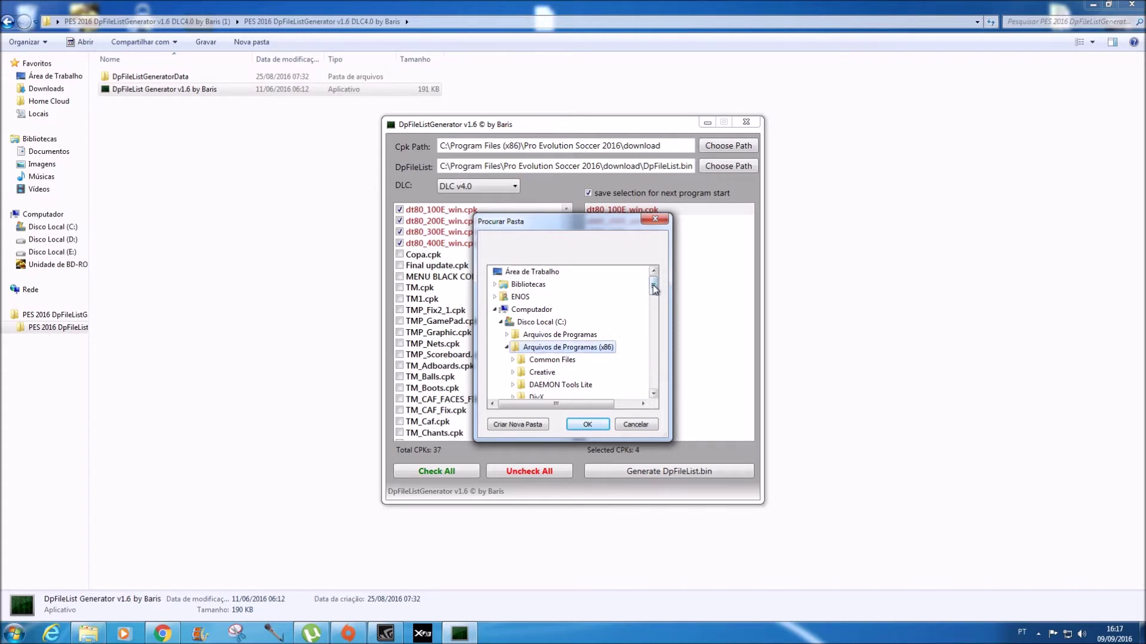
{"action": "left_click_drag", "start_coordinate": [653, 287], "coordinate": [654, 313]}
{"action": "left_click", "coordinate": [570, 331]}
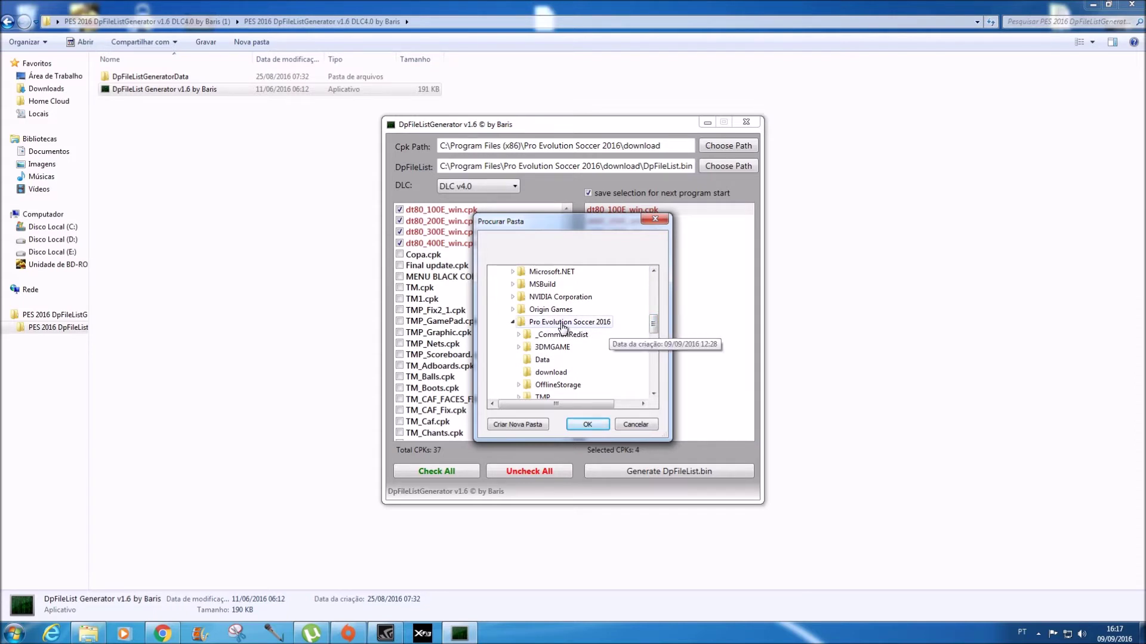
{"action": "left_click", "coordinate": [560, 322]}
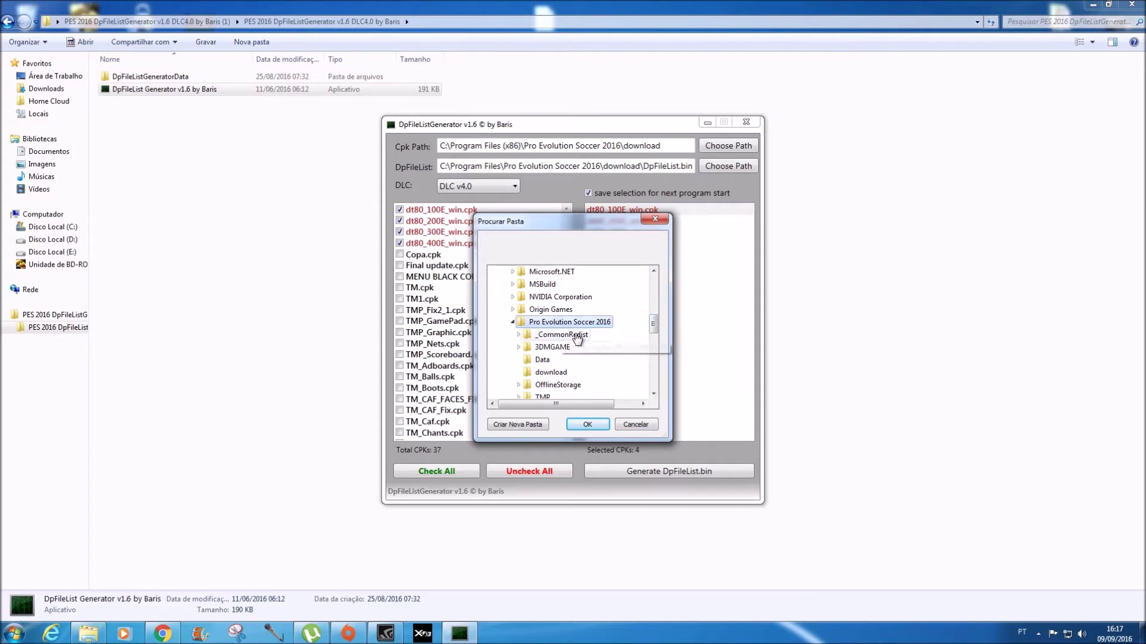
{"action": "left_click_drag", "start_coordinate": [653, 327], "coordinate": [654, 332]}
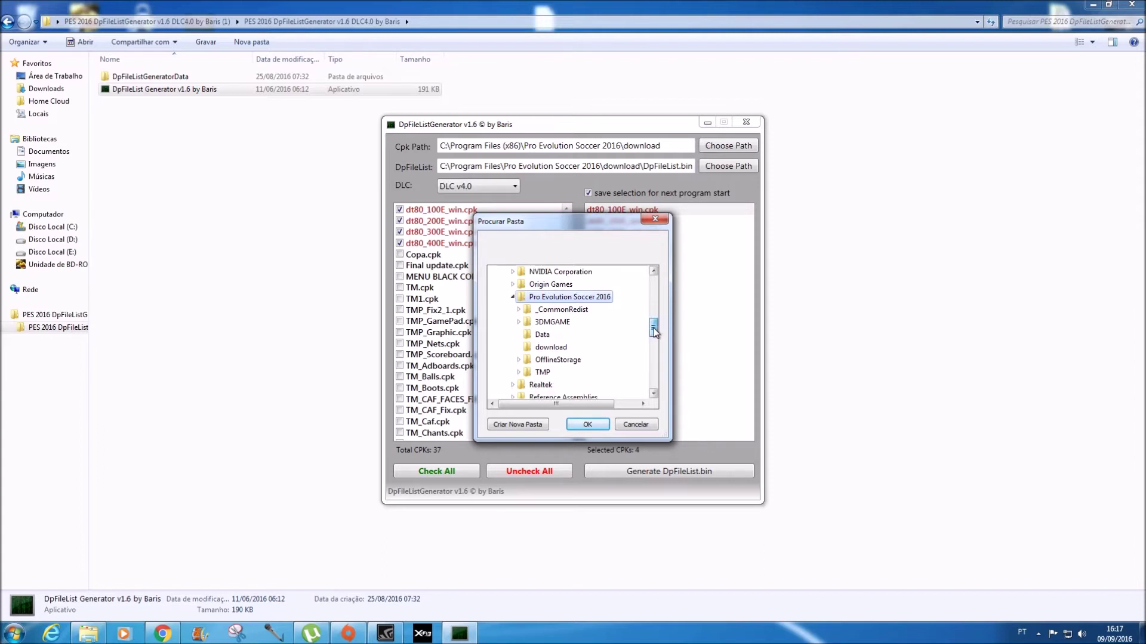
{"action": "left_click", "coordinate": [542, 349]}
{"action": "left_click", "coordinate": [591, 421]}
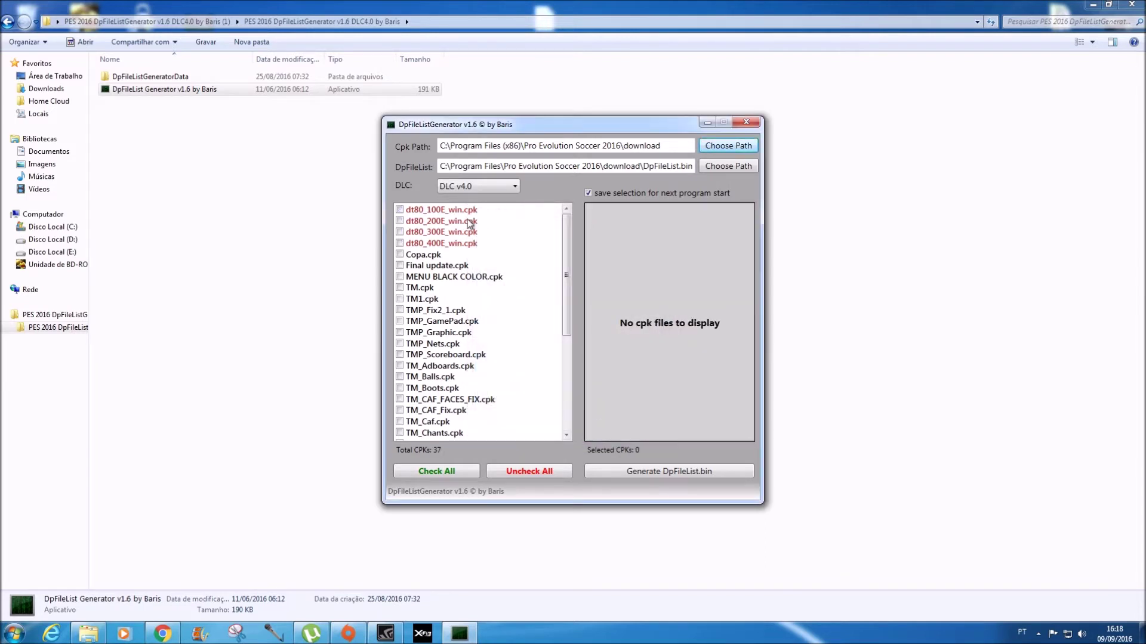
Check all the CPK files in the list and choose DLC v4.0.
{"action": "mouse_move", "coordinate": [568, 287]}
{"action": "left_mouse_down"}
{"action": "mouse_move", "coordinate": [575, 389]}
{"action": "mouse_move", "coordinate": [578, 269]}
{"action": "left_mouse_up"}
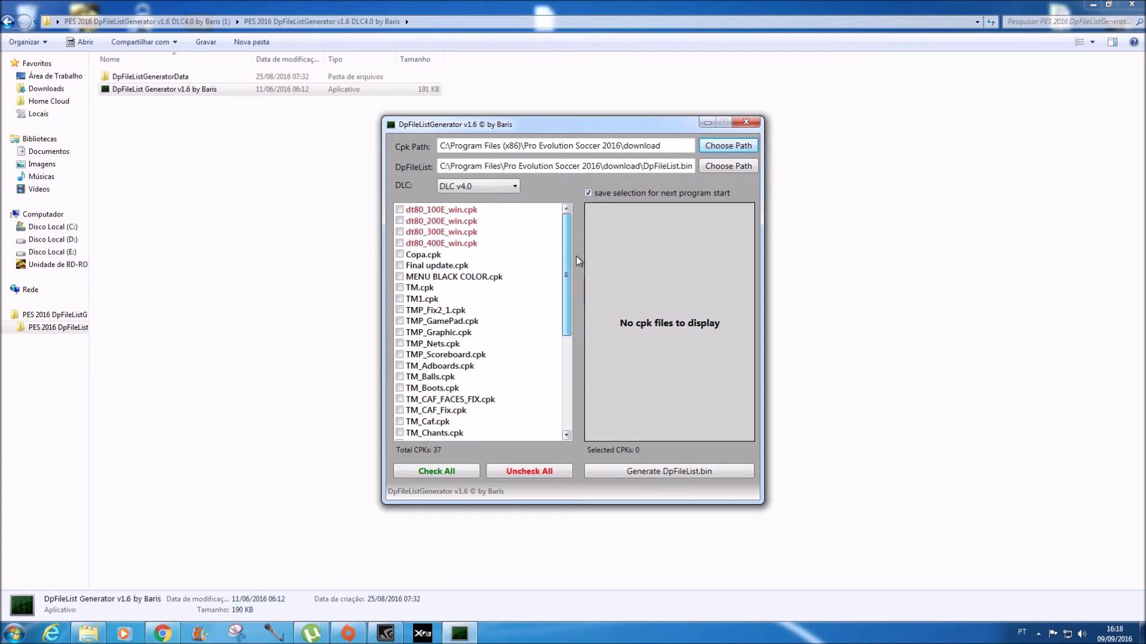
{"action": "left_click", "coordinate": [434, 472]}
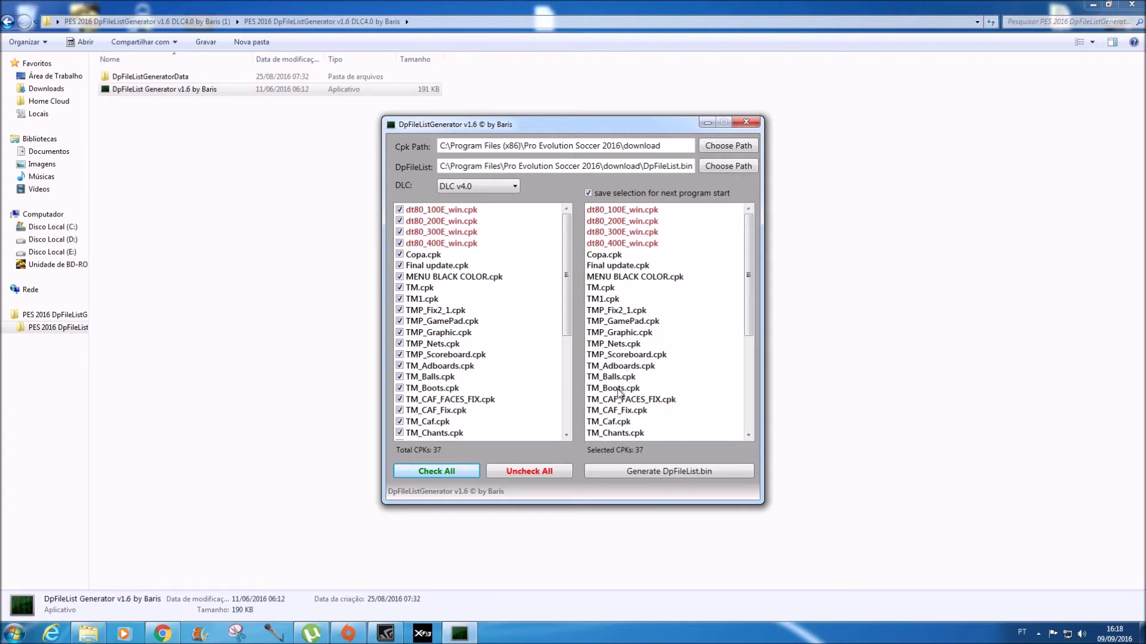
{"action": "left_click", "coordinate": [514, 186]}
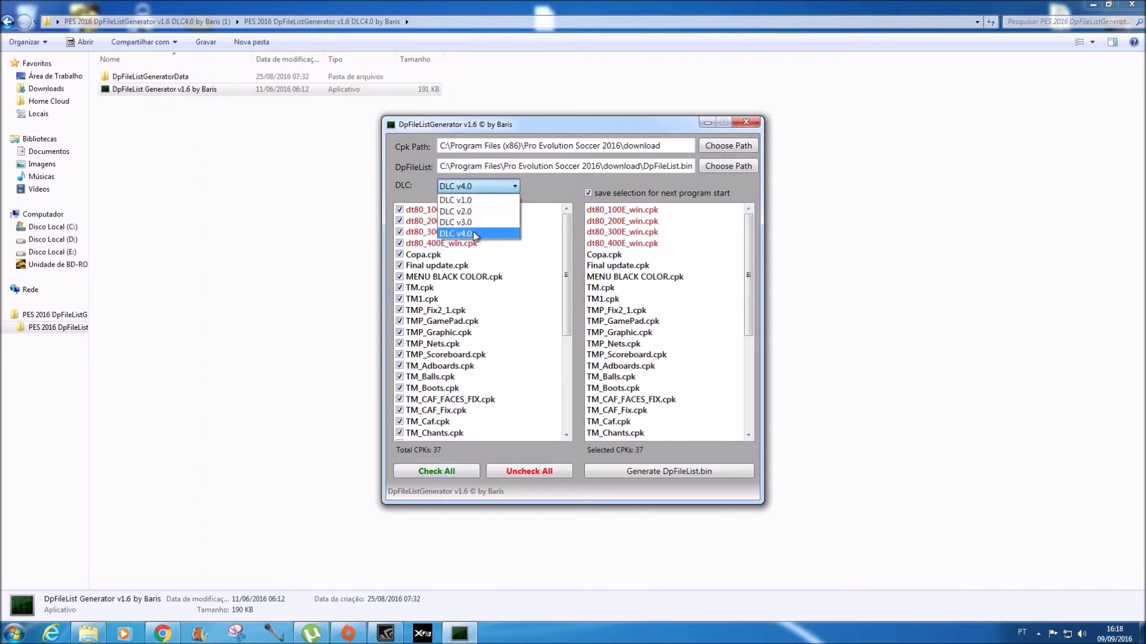
{"action": "left_click", "coordinate": [478, 237]}
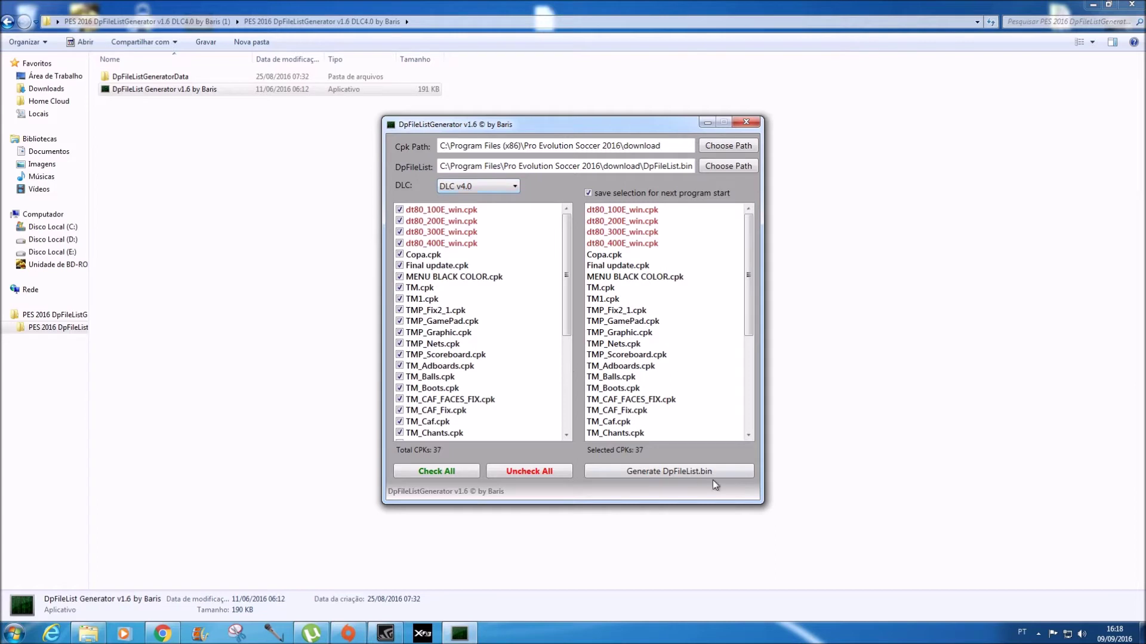
Generate the DpFileList.bin file twice, and close the generator and its folder window.
{"action": "left_click", "coordinate": [686, 474]}
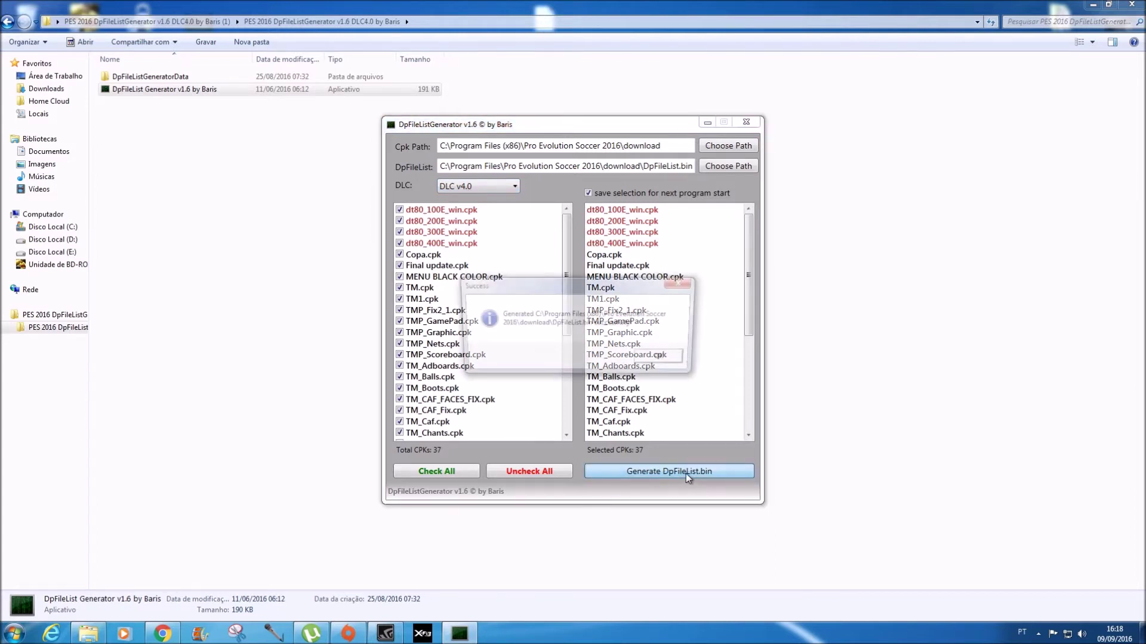
{"action": "left_click", "coordinate": [665, 358]}
{"action": "left_click", "coordinate": [702, 471]}
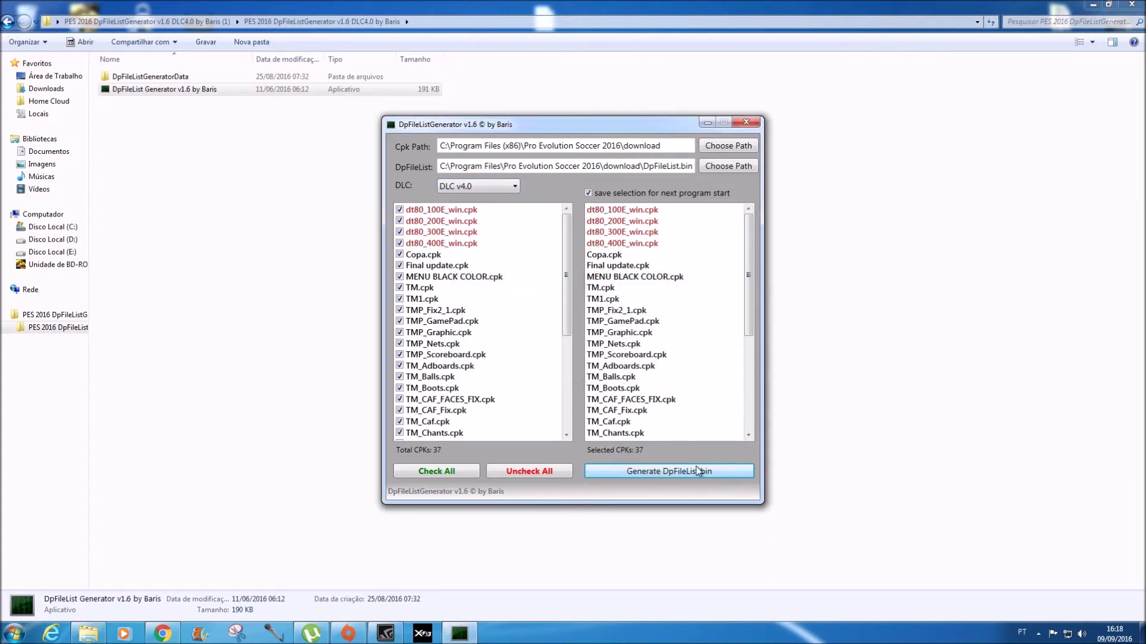
{"action": "left_click", "coordinate": [662, 359]}
{"action": "left_click", "coordinate": [752, 122]}
{"action": "left_click", "coordinate": [1132, 5]}
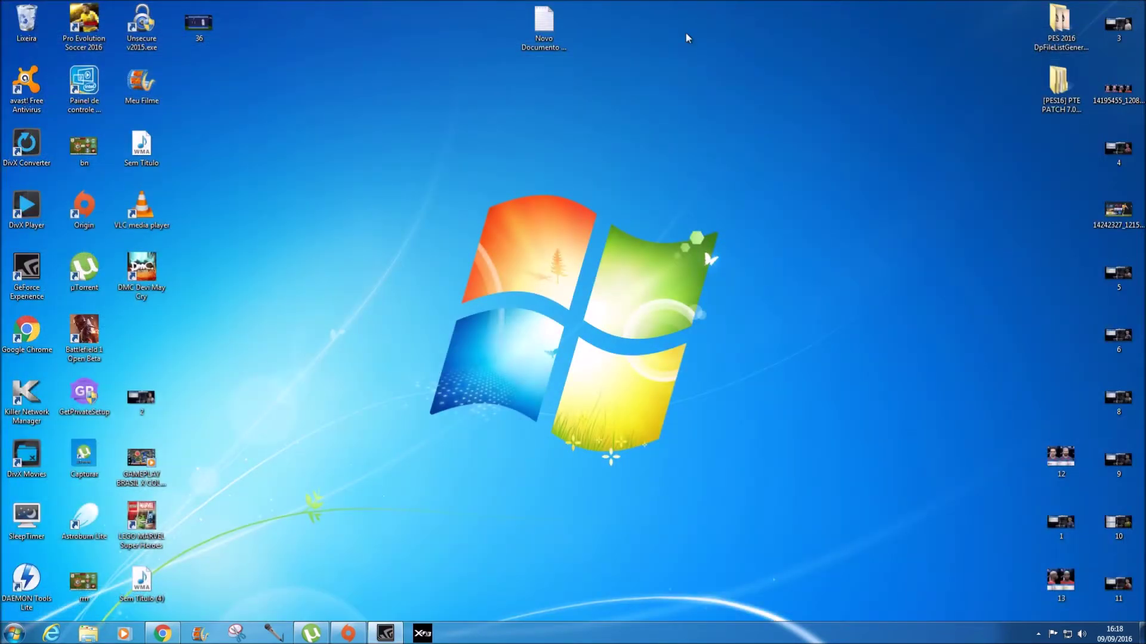
Open the file location of the desktop's Pro Evolution Soccer 2016 shortcut and locate the TMP SELECTOR application.
{"action": "right_click", "coordinate": [84, 7]}
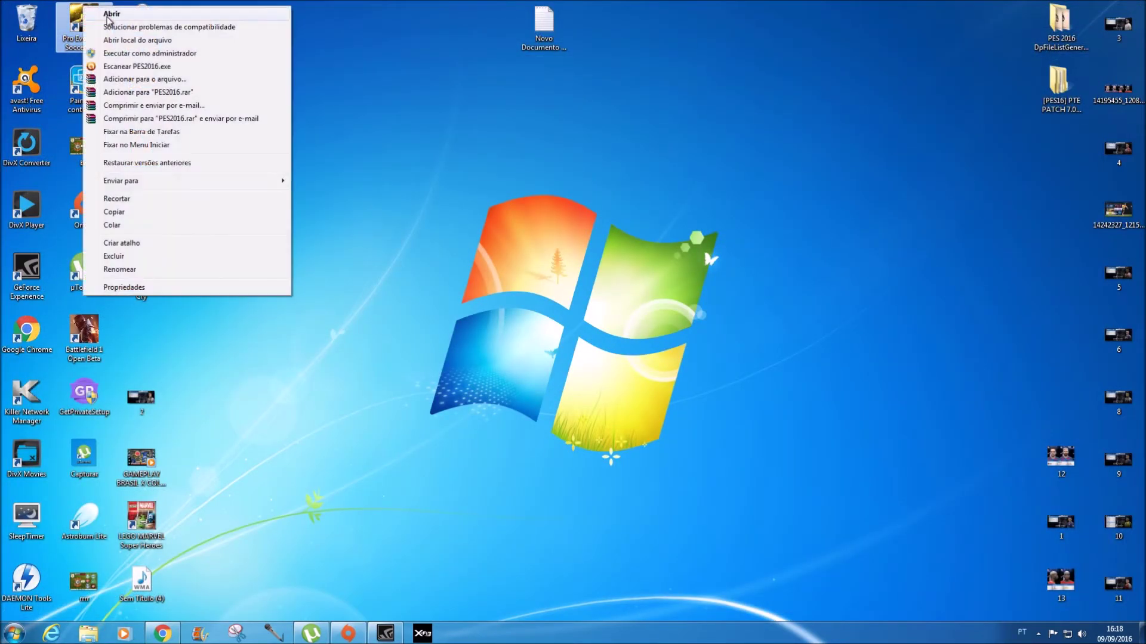
{"action": "left_click", "coordinate": [137, 40]}
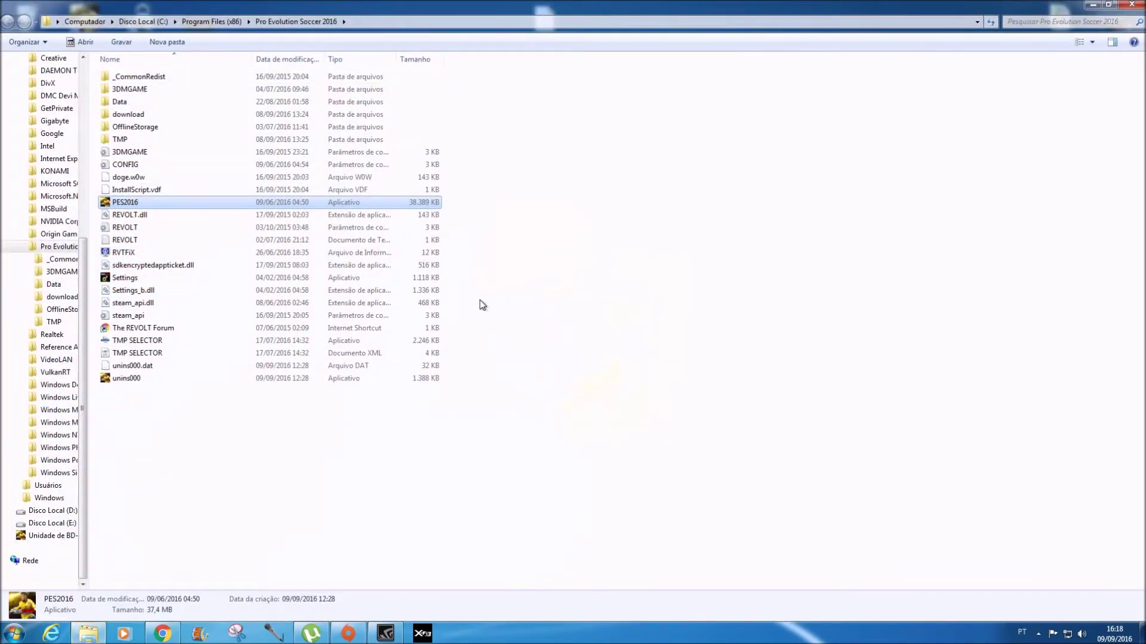
{"action": "left_click", "coordinate": [134, 344]}
{"action": "right_click", "coordinate": [134, 344]}
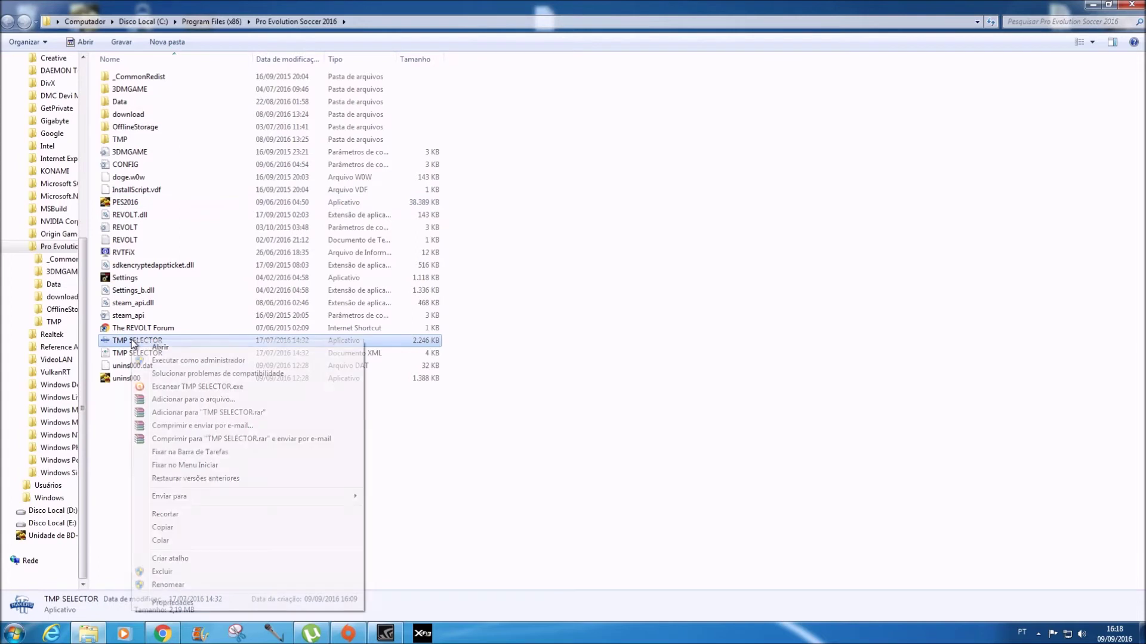
{"action": "left_click", "coordinate": [107, 448]}
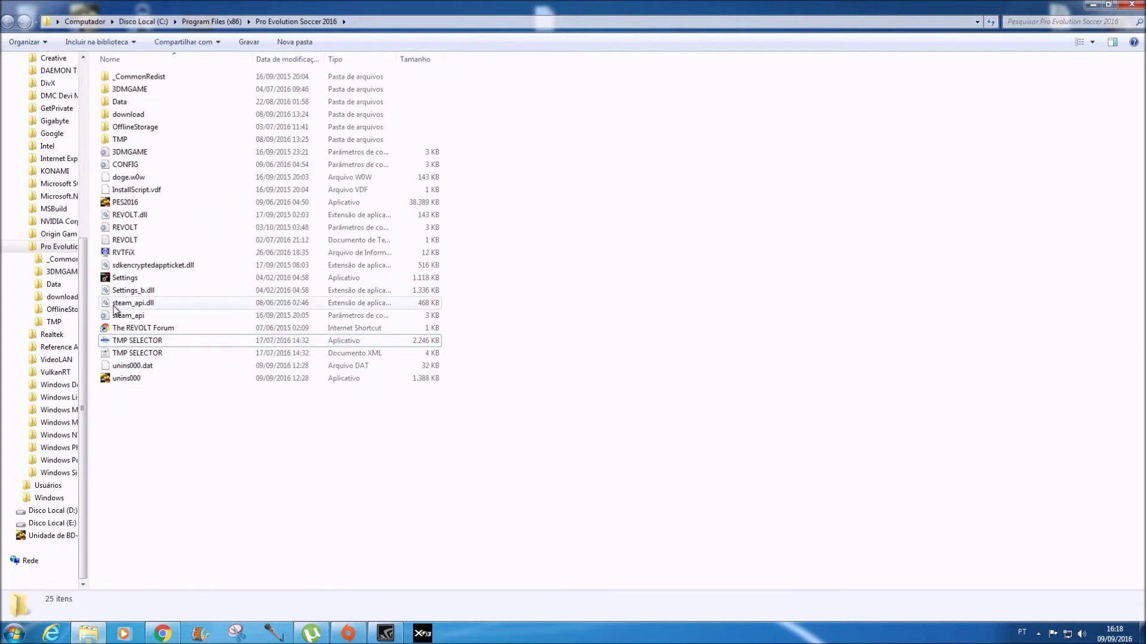
Run TMP SELECTOR as administrator and enable the selector with the offline mod.
{"action": "left_click", "coordinate": [135, 342]}
{"action": "right_click", "coordinate": [133, 342]}
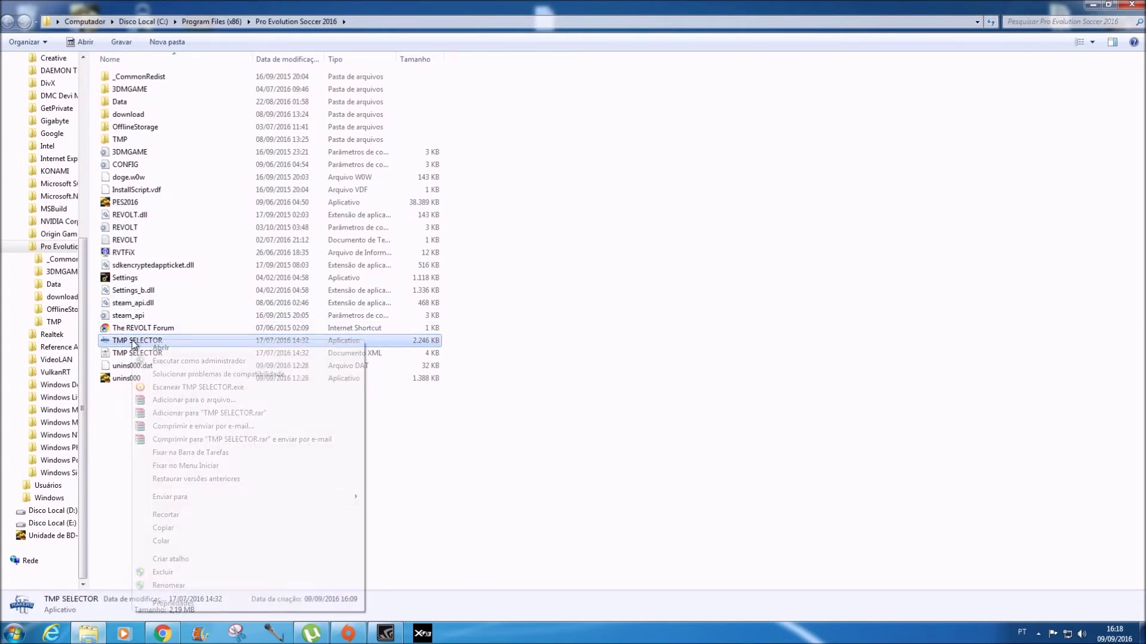
{"action": "left_click", "coordinate": [162, 361]}
{"action": "left_click", "coordinate": [632, 345]}
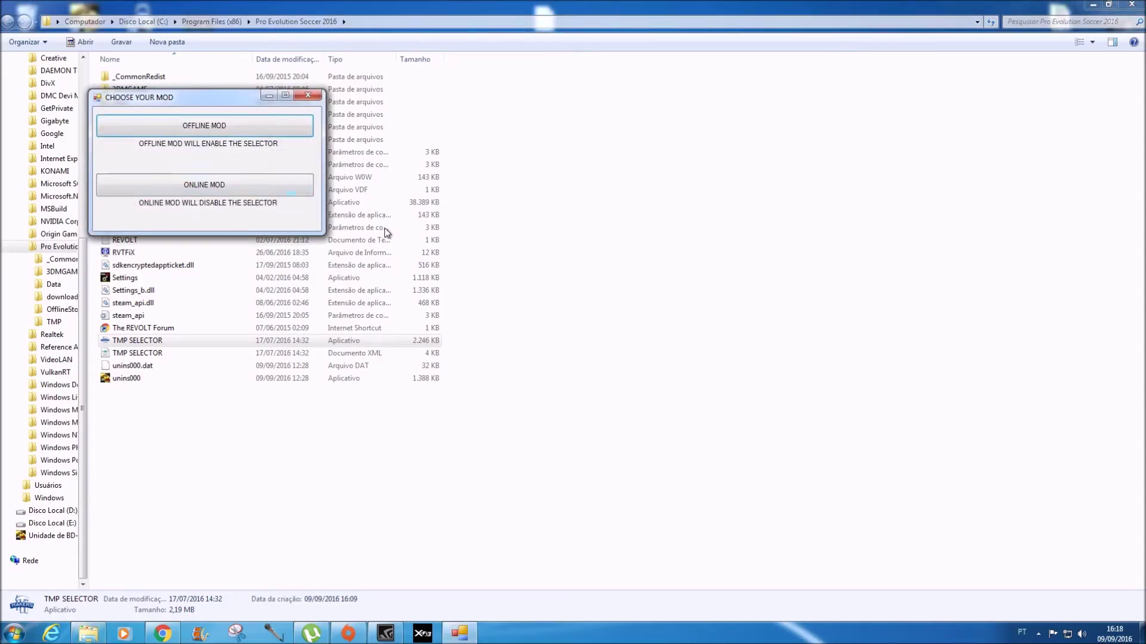
{"action": "left_click", "coordinate": [206, 126]}
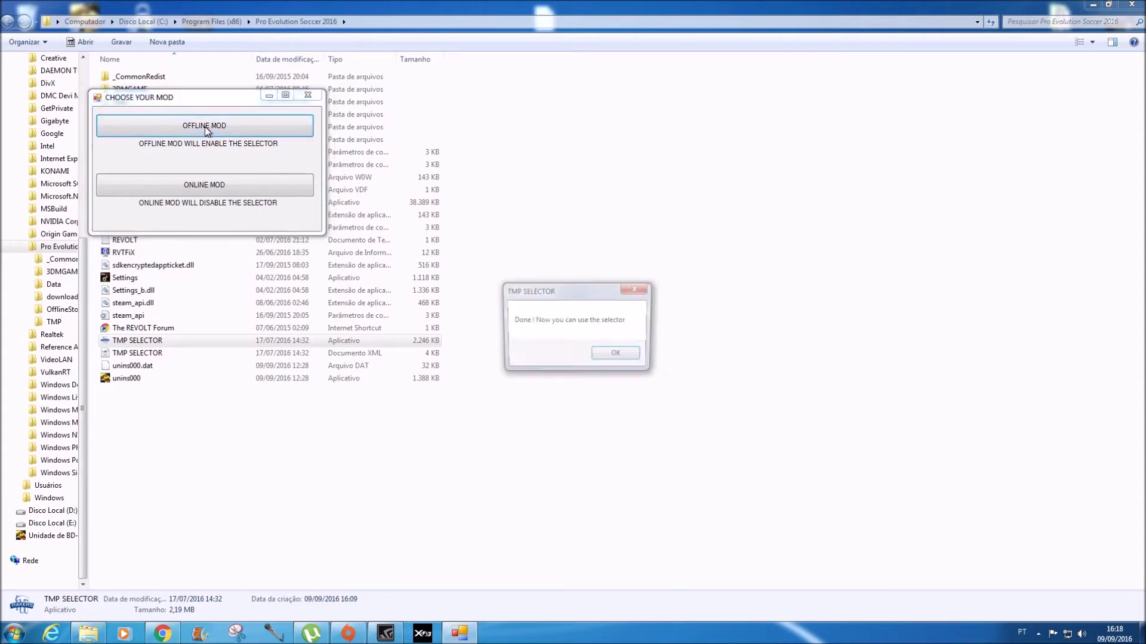
{"action": "left_click", "coordinate": [617, 356]}
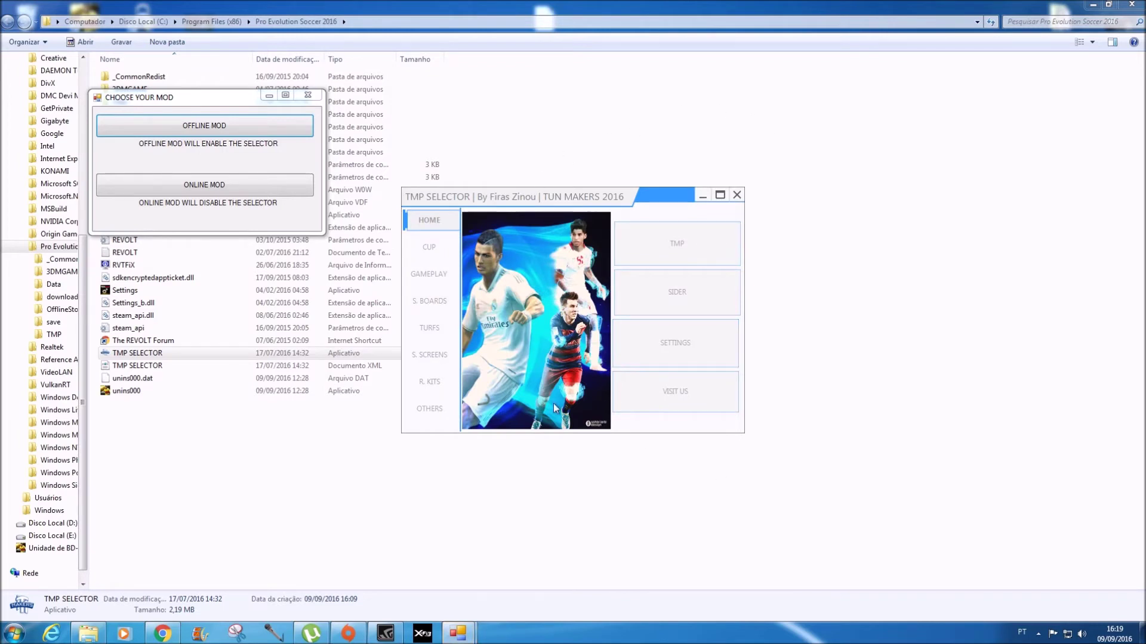
Apply the Copa America cup option, followed by the AFC Asian Cup option, in TMP SELECTOR.
{"action": "left_click", "coordinate": [444, 250]}
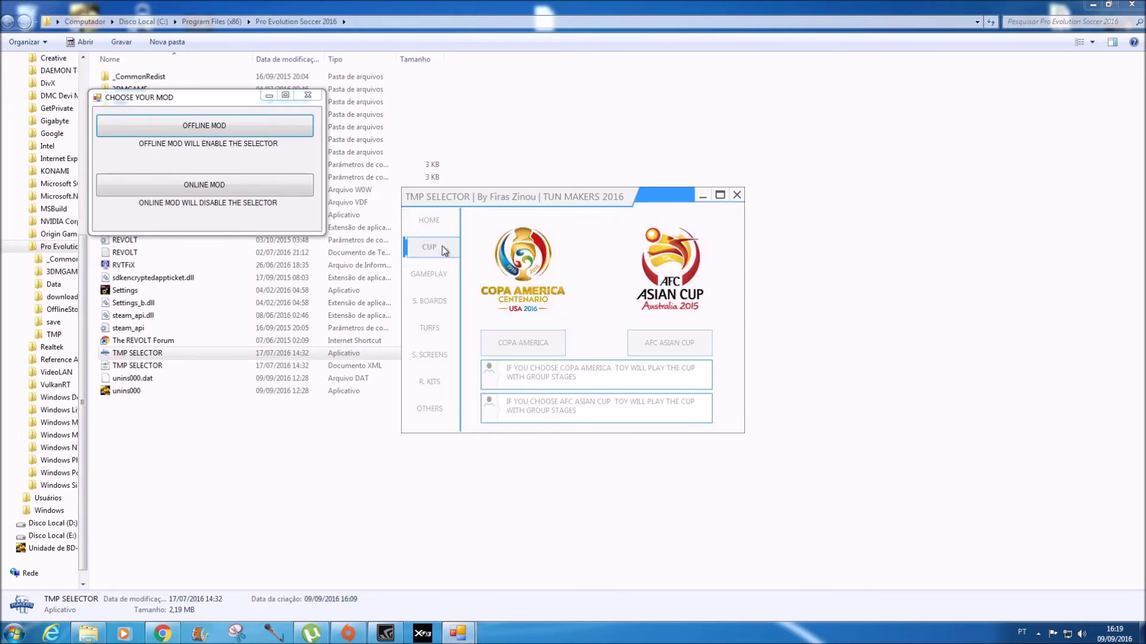
{"action": "left_click", "coordinate": [550, 344]}
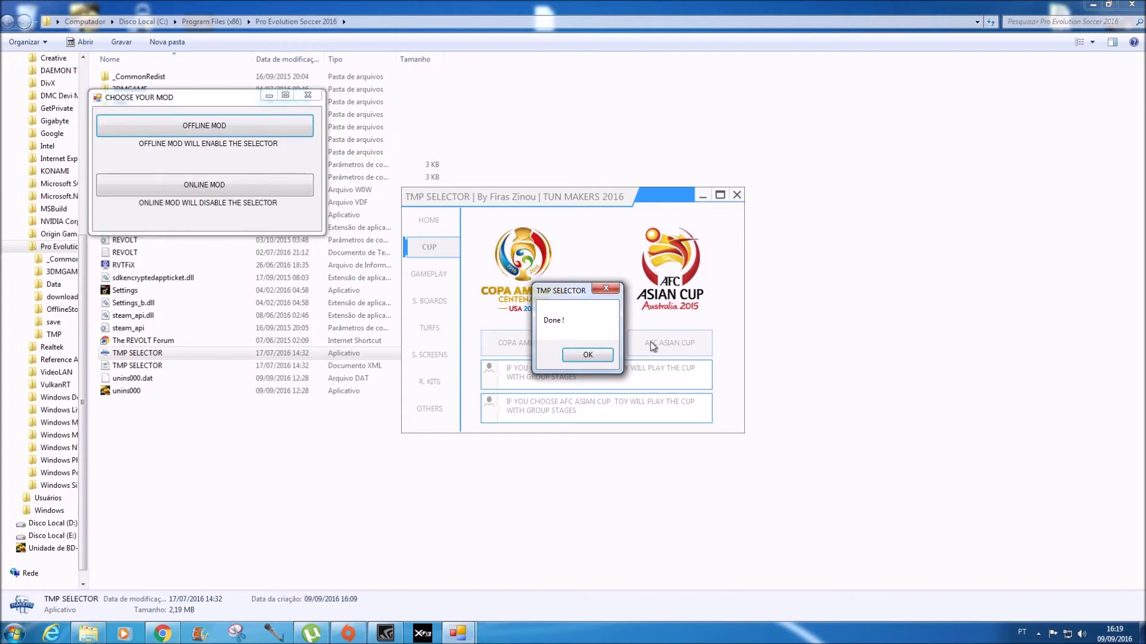
{"action": "left_click", "coordinate": [588, 355]}
{"action": "left_click", "coordinate": [691, 348]}
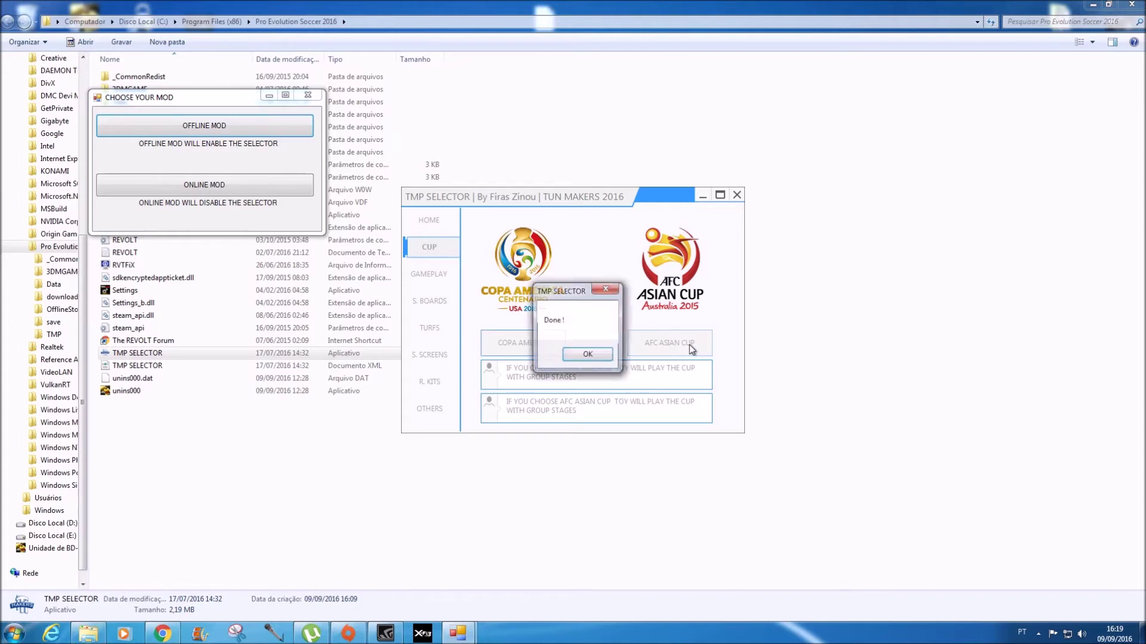
{"action": "left_click", "coordinate": [593, 356]}
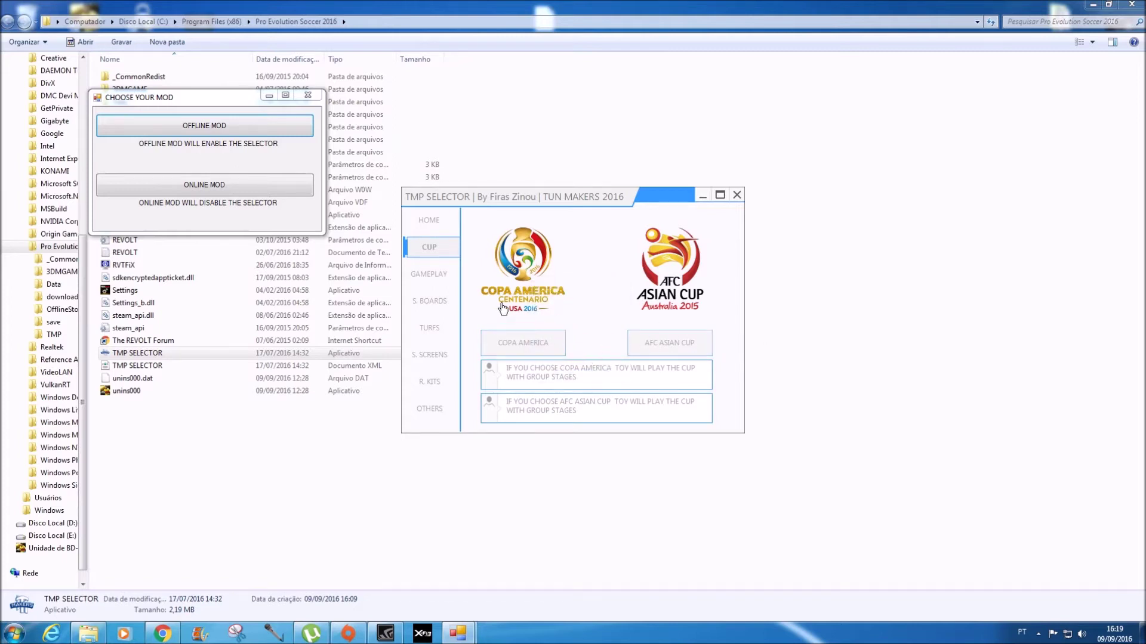
Preview several scoreboards in TMP SELECTOR and apply the Premier League 2016-2017 scoreboard.
{"action": "left_click", "coordinate": [433, 303]}
{"action": "left_click", "coordinate": [485, 383]}
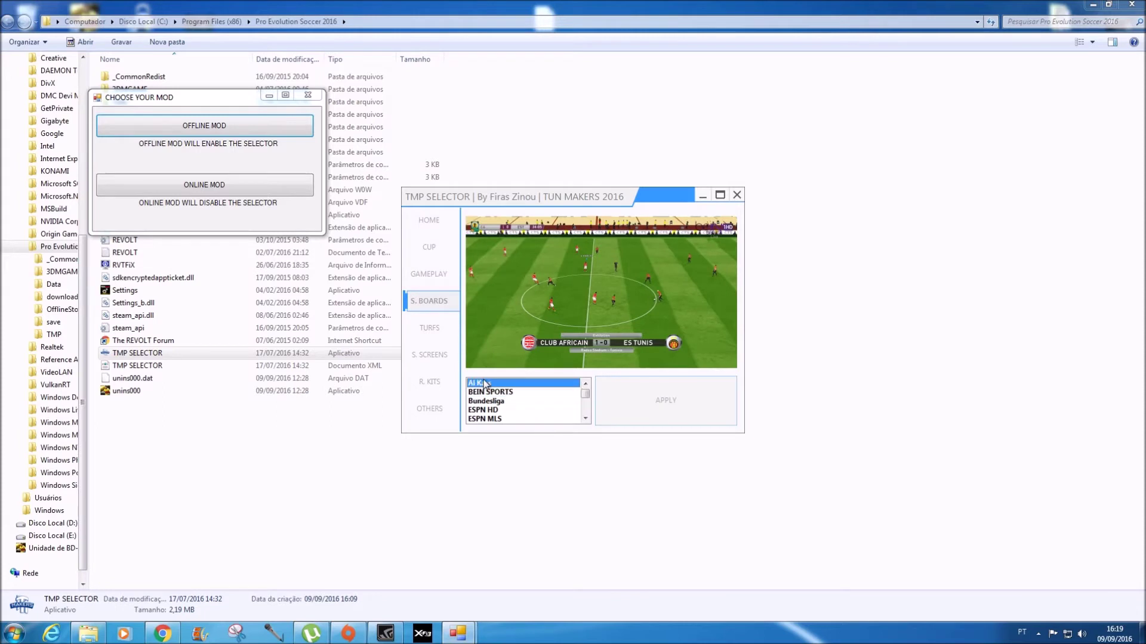
{"action": "left_click", "coordinate": [486, 392]}
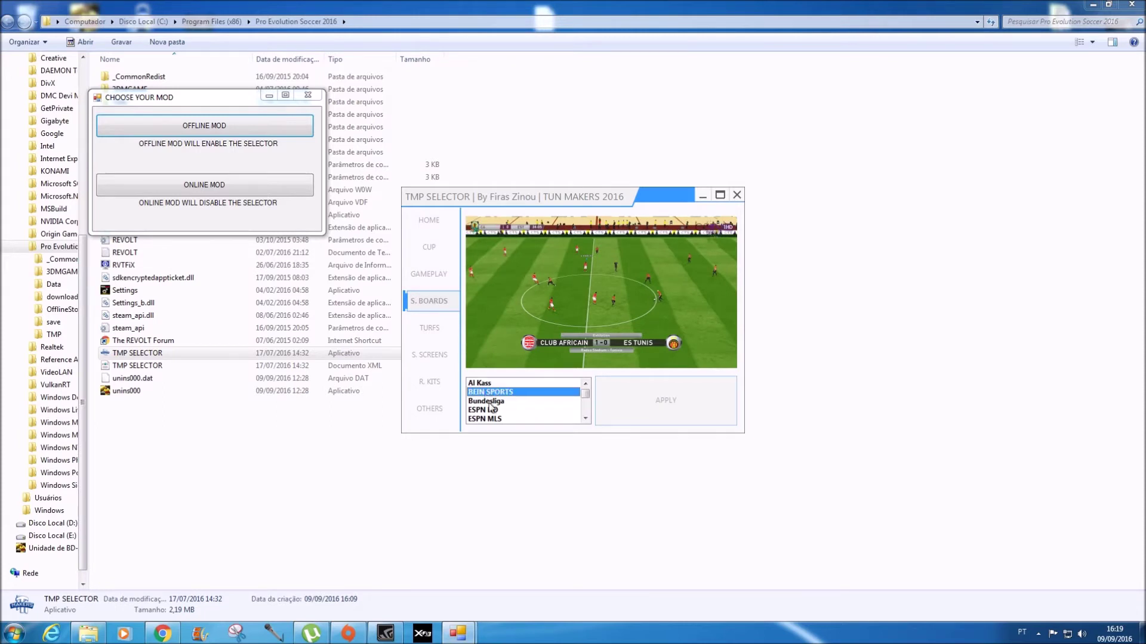
{"action": "left_click", "coordinate": [489, 402]}
{"action": "left_click", "coordinate": [491, 410]}
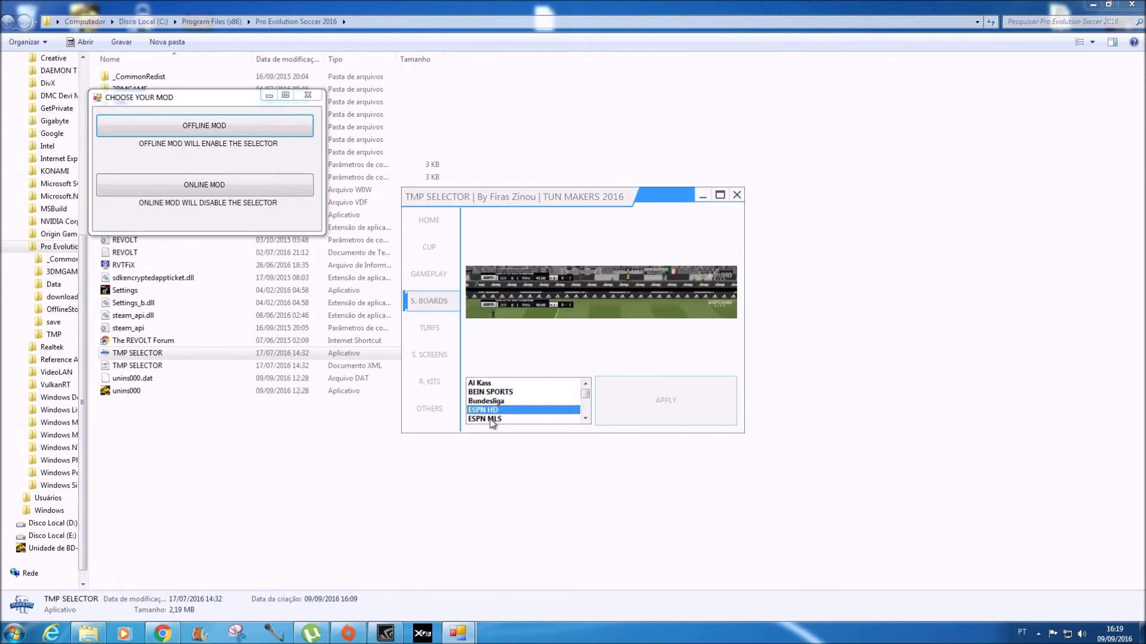
{"action": "left_click", "coordinate": [490, 421]}
{"action": "left_click", "coordinate": [490, 403]}
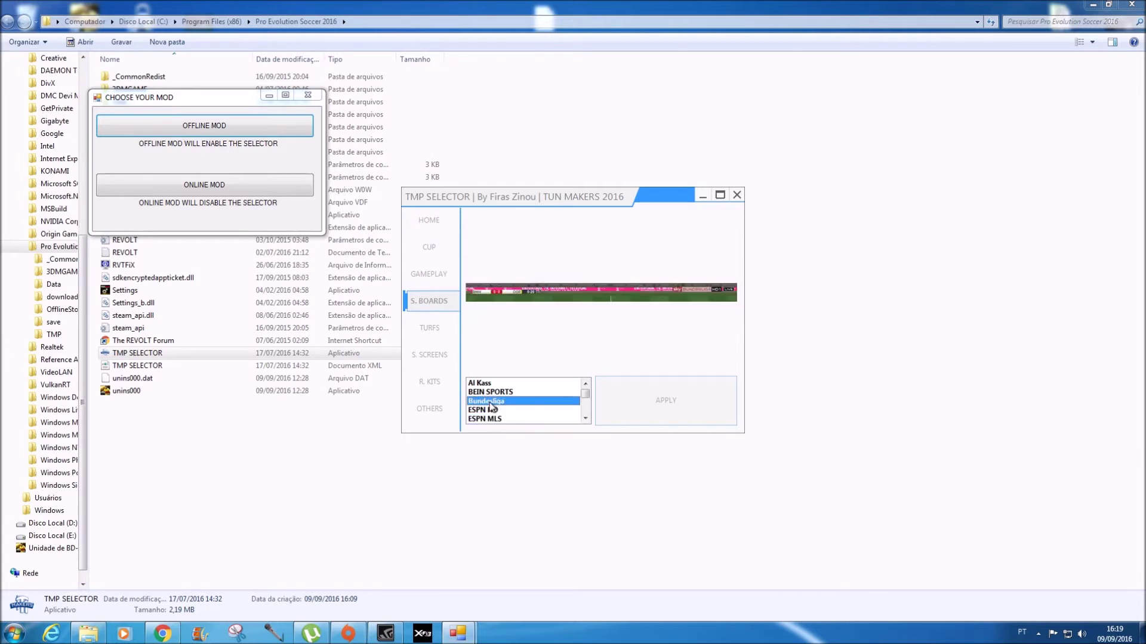
{"action": "mouse_move", "coordinate": [585, 396]}
{"action": "left_mouse_down"}
{"action": "mouse_move", "coordinate": [586, 414]}
{"action": "mouse_move", "coordinate": [572, 405]}
{"action": "left_mouse_up"}
{"action": "left_click", "coordinate": [537, 392]}
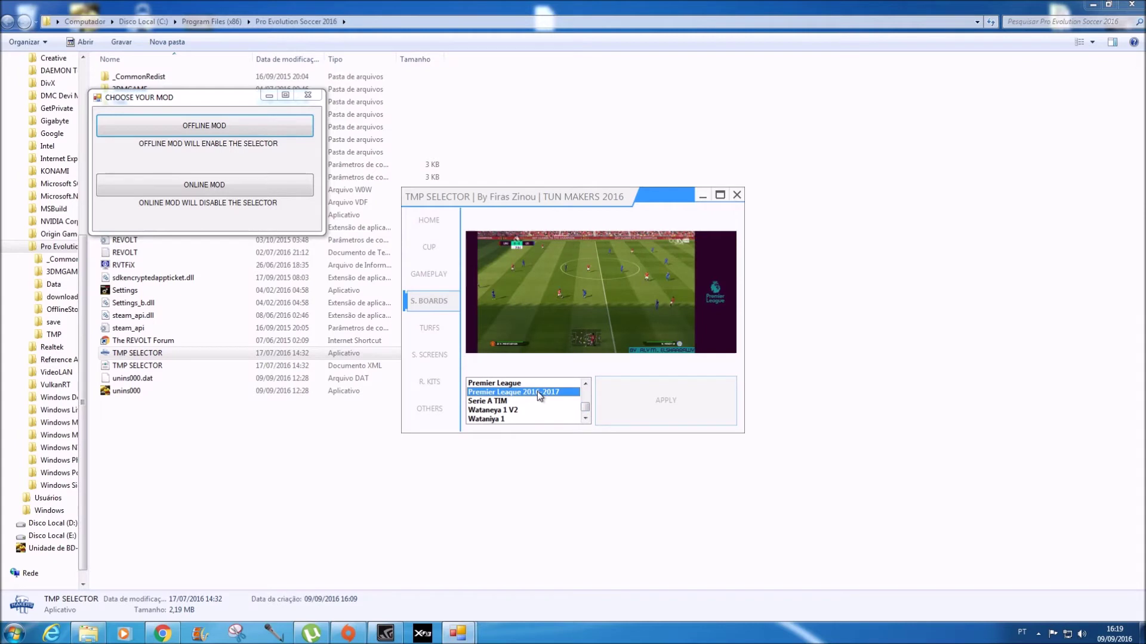
{"action": "left_click", "coordinate": [661, 402]}
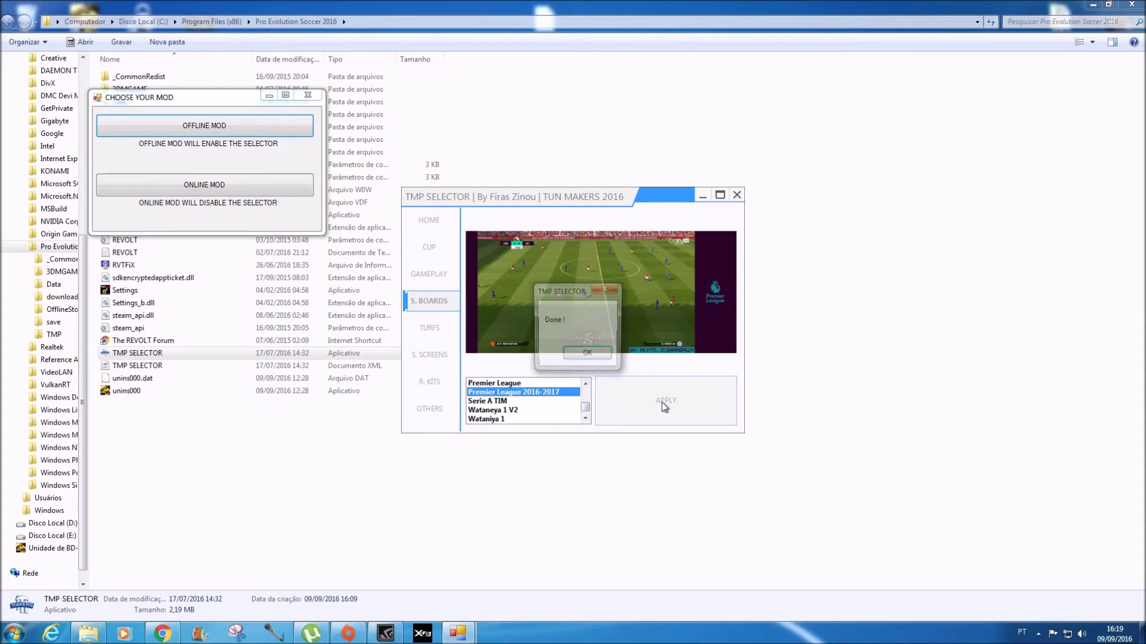
{"action": "left_click", "coordinate": [587, 355]}
Preview the available turfs in TMP SELECTOR and apply Fruits Mod by Fruits.
{"action": "left_click", "coordinate": [430, 330]}
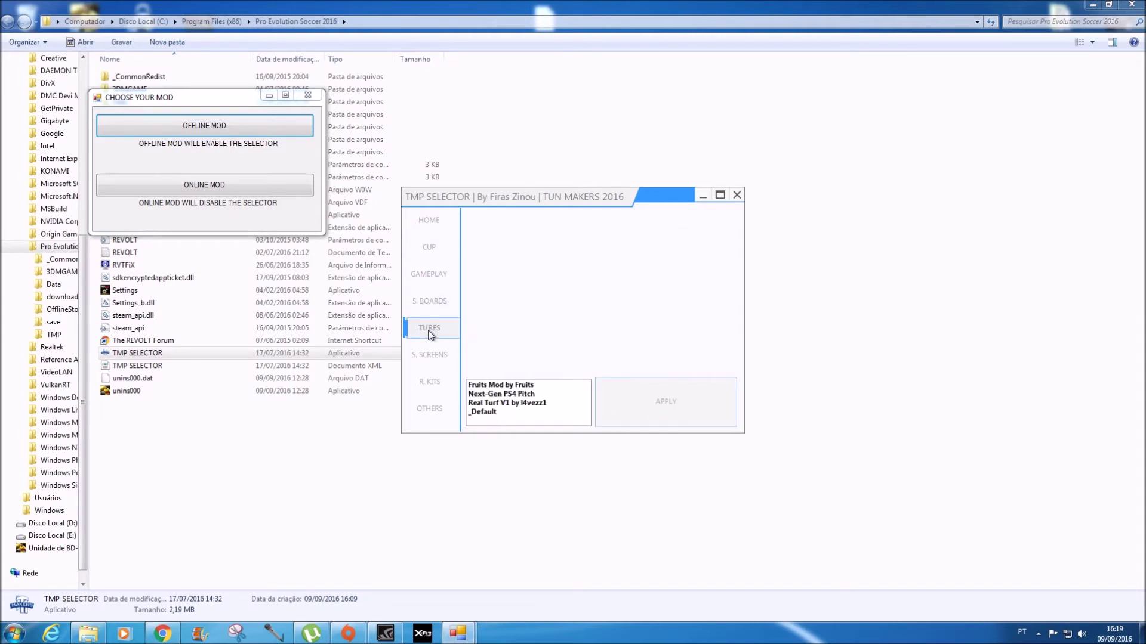
{"action": "left_click", "coordinate": [493, 385]}
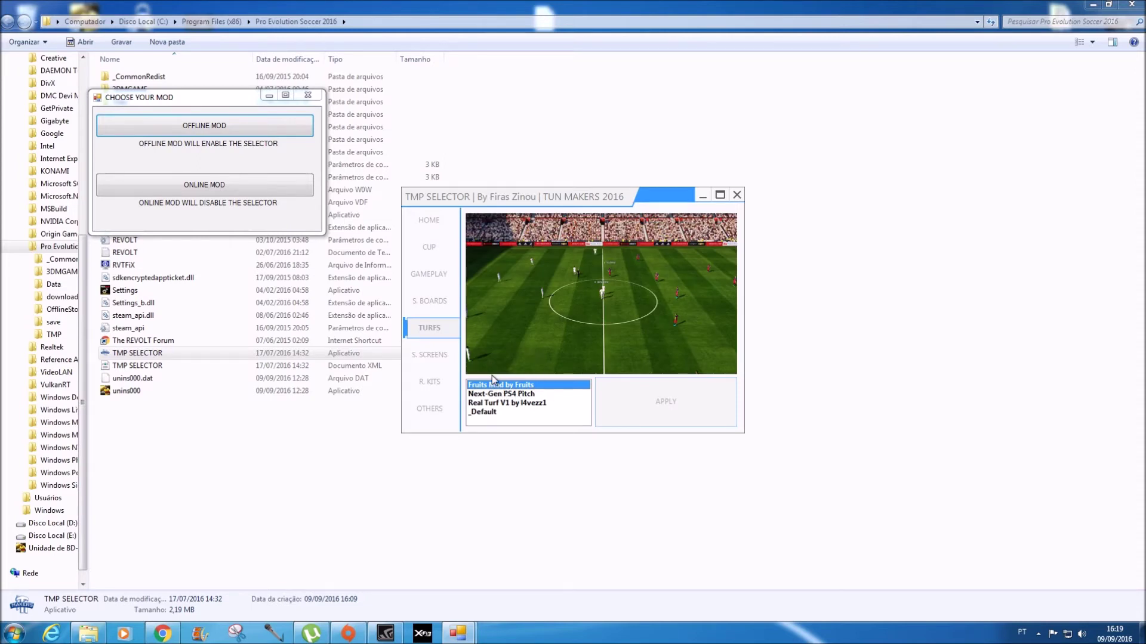
{"action": "left_click", "coordinate": [512, 394]}
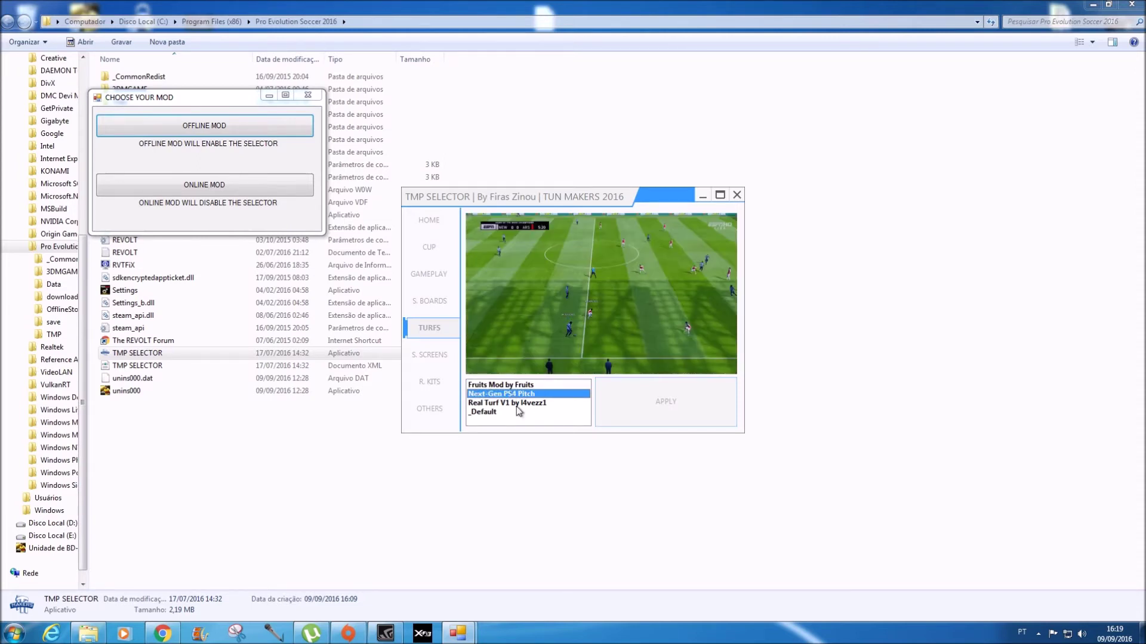
{"action": "left_click", "coordinate": [519, 404]}
{"action": "left_click", "coordinate": [512, 386]}
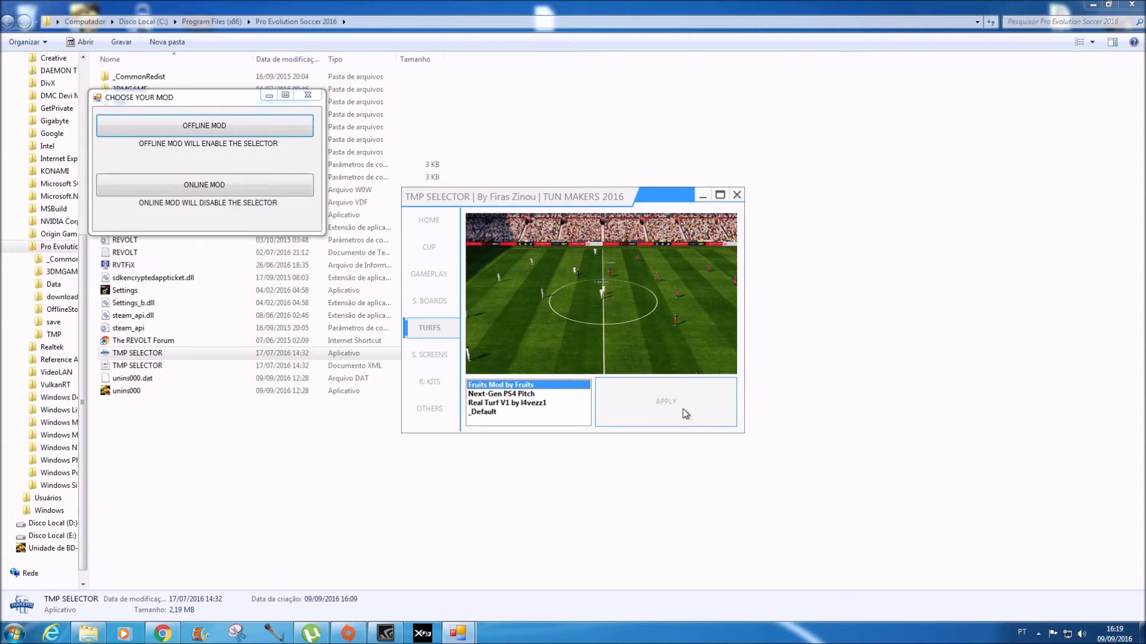
{"action": "left_click", "coordinate": [666, 407]}
{"action": "left_click", "coordinate": [587, 356]}
Examine the available start screens in TMP SELECTOR, including Alvaro Morata, ASK, Diego Costa, Douglas Costa and EOSB.
{"action": "left_click", "coordinate": [440, 356]}
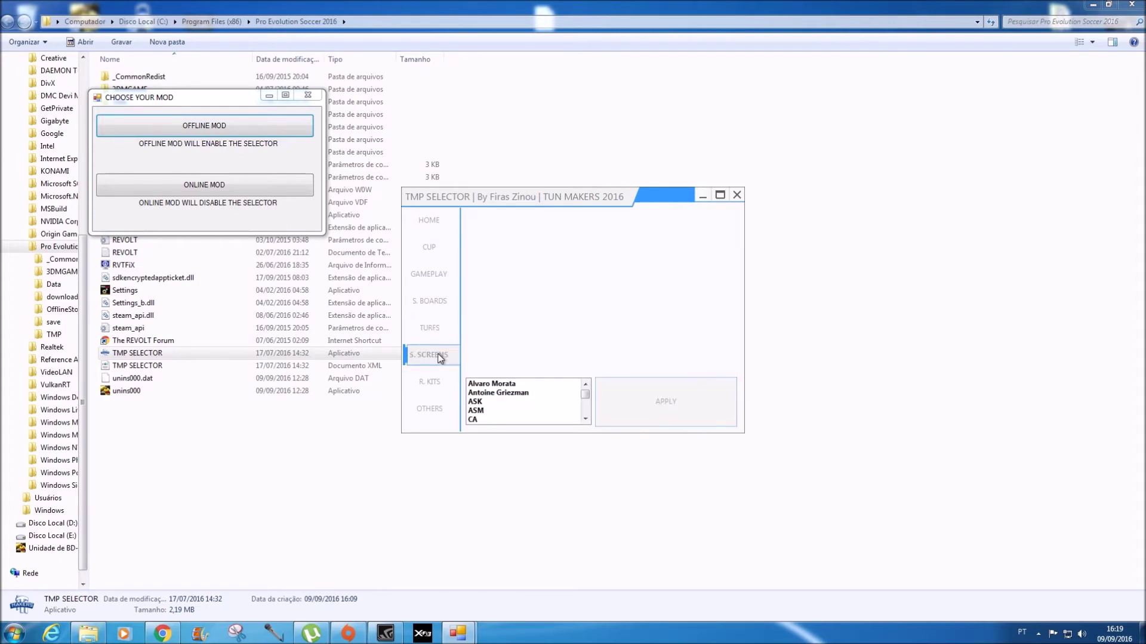
{"action": "left_click", "coordinate": [484, 386]}
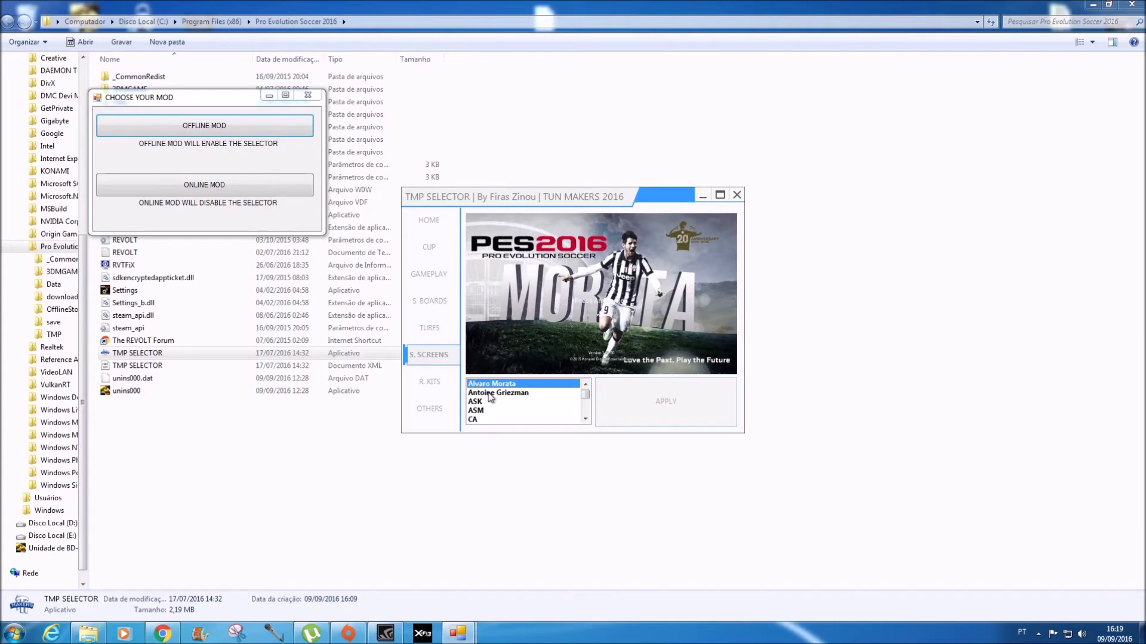
{"action": "left_click", "coordinate": [490, 393]}
{"action": "left_click", "coordinate": [485, 403]}
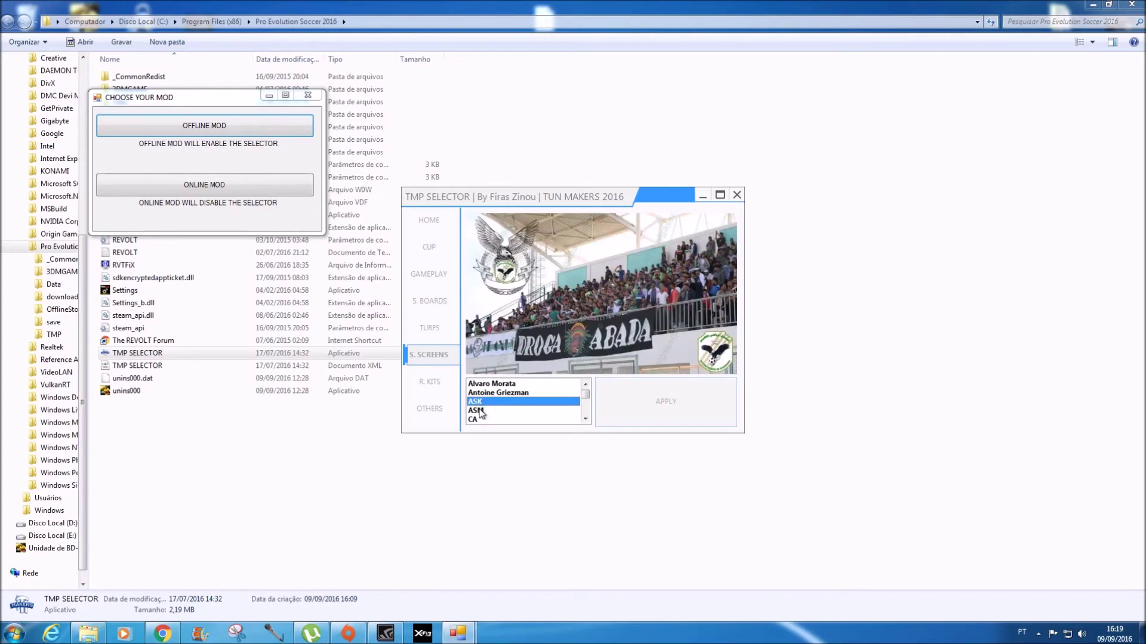
{"action": "left_click", "coordinate": [480, 412]}
{"action": "left_click", "coordinate": [474, 419]}
{"action": "left_click", "coordinate": [586, 418]}
{"action": "left_click", "coordinate": [586, 418]}
{"action": "left_click", "coordinate": [586, 418]}
{"action": "left_click", "coordinate": [586, 418]}
{"action": "left_click", "coordinate": [486, 394]}
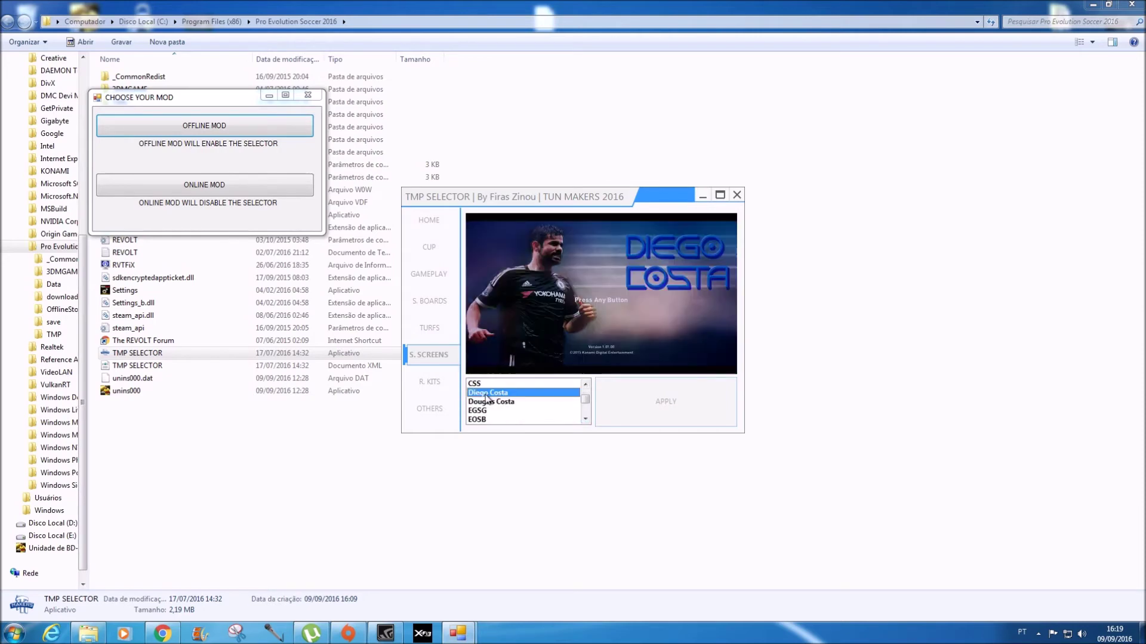
{"action": "left_click", "coordinate": [487, 403]}
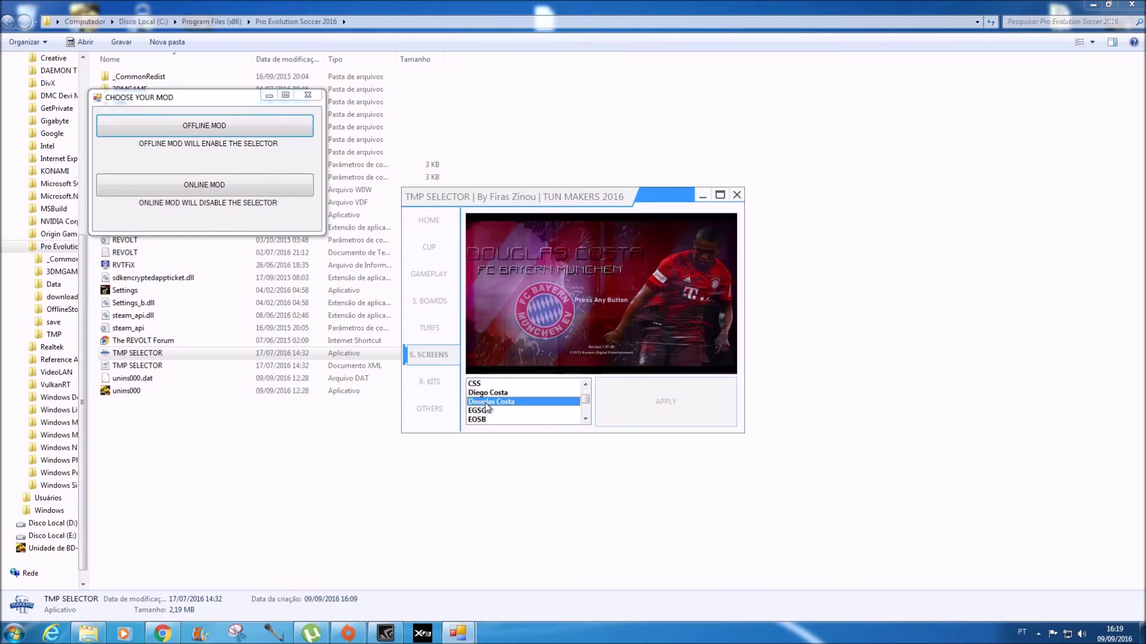
{"action": "left_click", "coordinate": [487, 411]}
{"action": "left_click", "coordinate": [489, 419]}
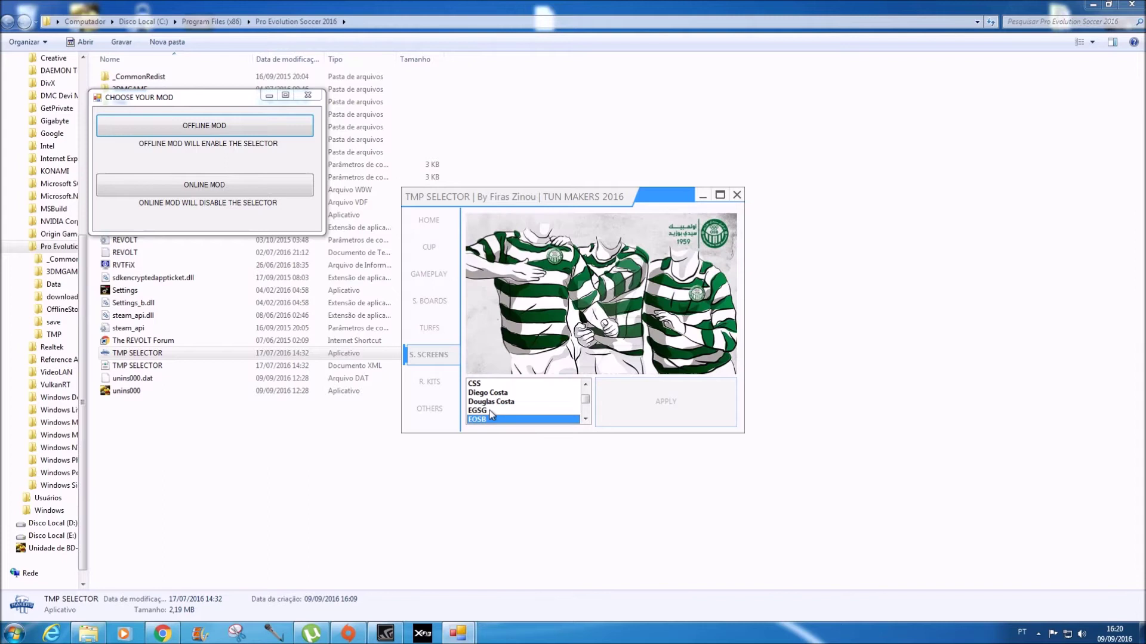
{"action": "left_click", "coordinate": [495, 393]}
Preview the referee kits in TMP SELECTOR and apply the Liga BBVA kit.
{"action": "left_click", "coordinate": [431, 385]}
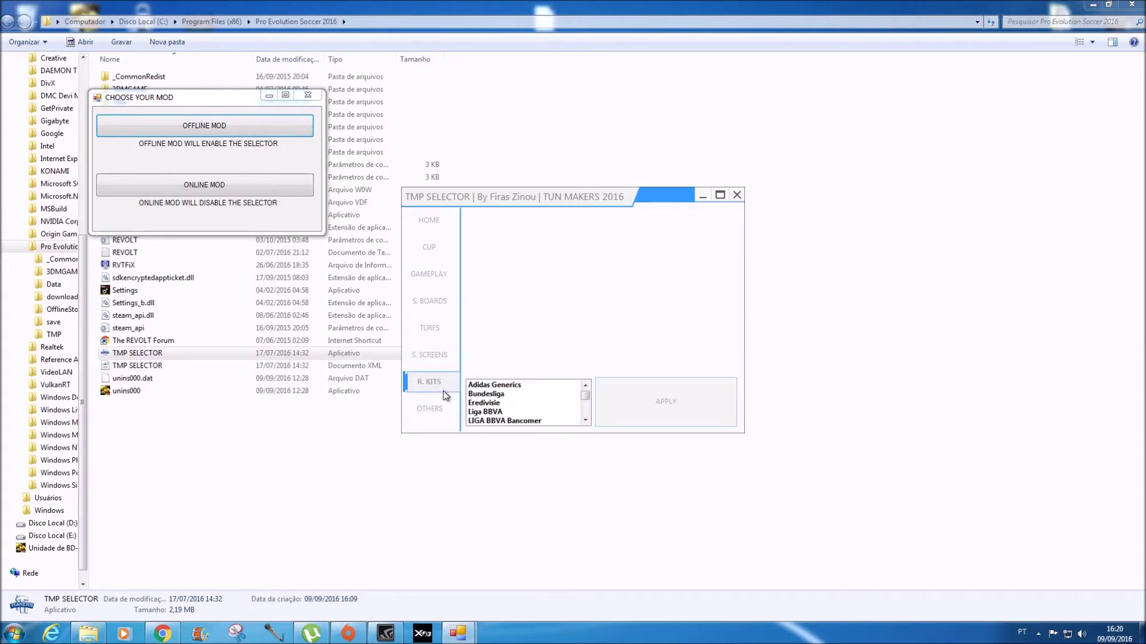
{"action": "left_click", "coordinate": [511, 387]}
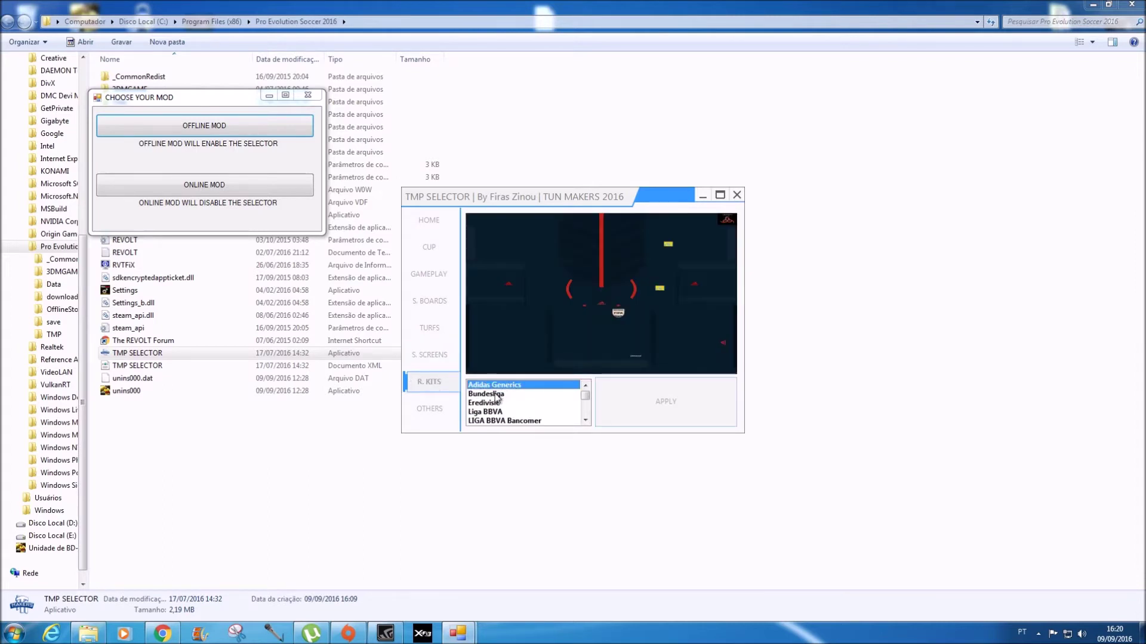
{"action": "left_click", "coordinate": [496, 394]}
{"action": "left_click", "coordinate": [499, 404]}
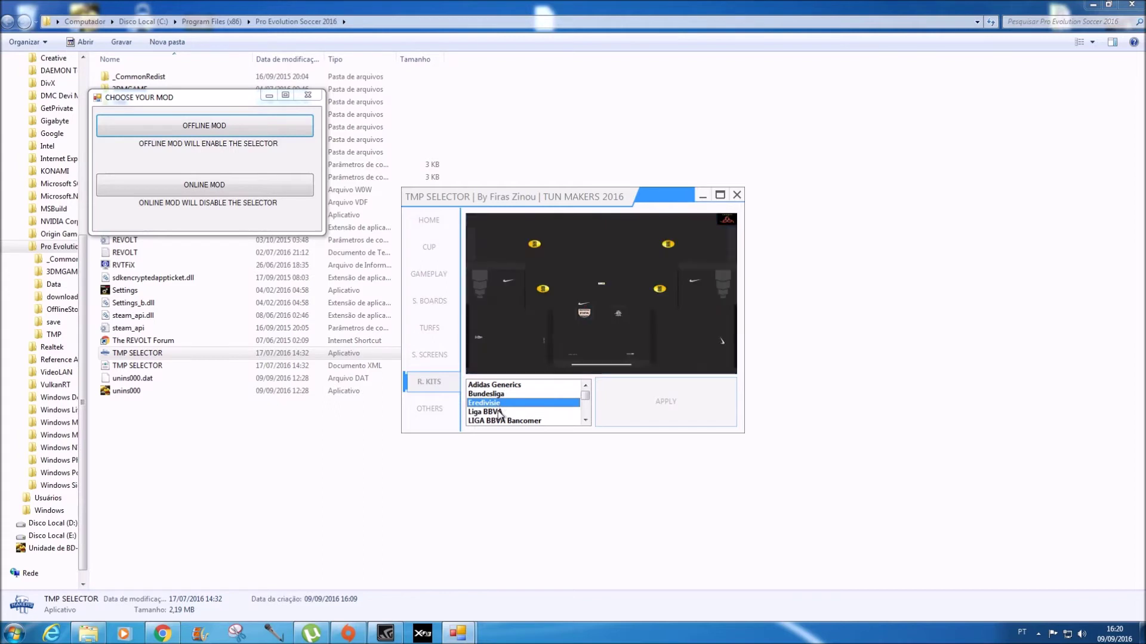
{"action": "left_click", "coordinate": [497, 412]}
{"action": "left_click", "coordinate": [667, 405]}
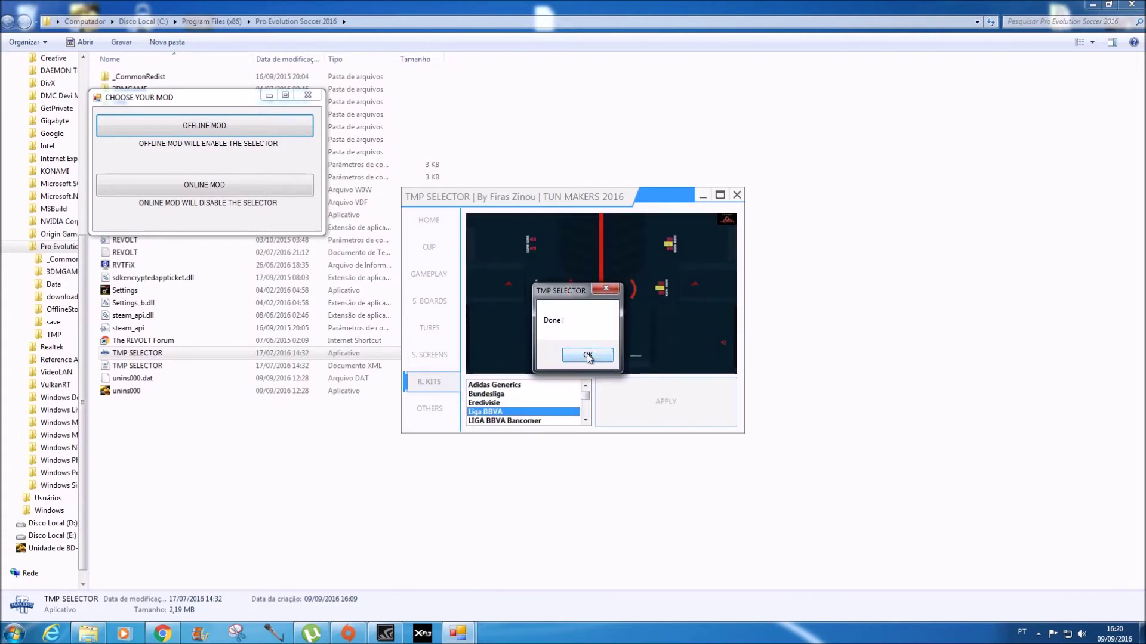
{"action": "left_click", "coordinate": [588, 356]}
Examine the game menu themes in TMP SELECTOR, from Default and EURO 2016 to FIFA 17 and Club Africain.
{"action": "left_click", "coordinate": [431, 410]}
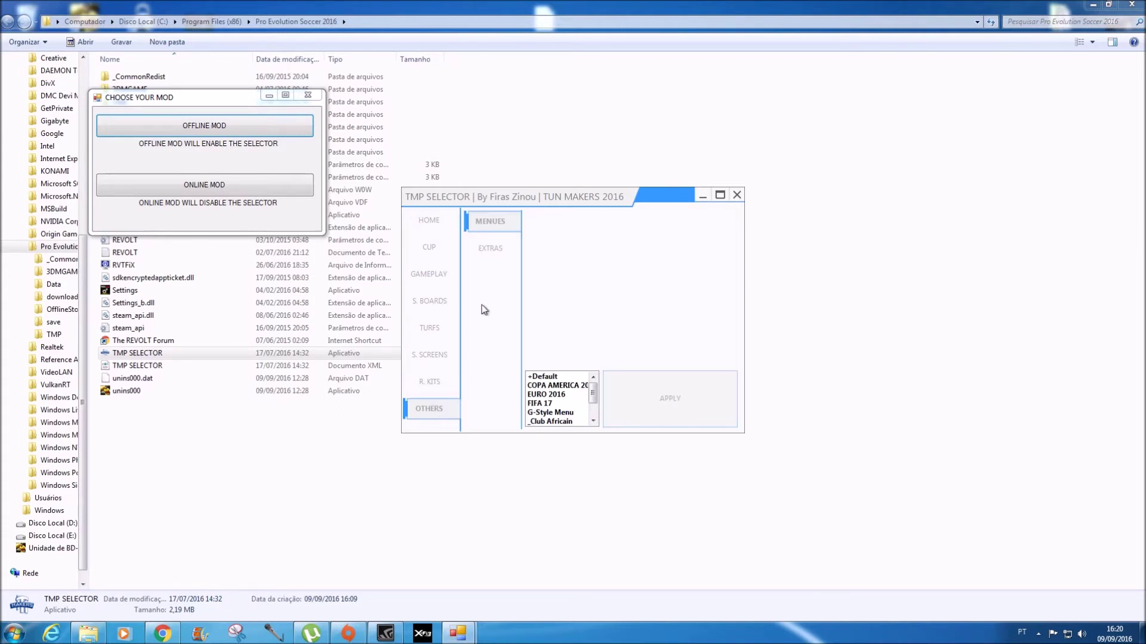
{"action": "left_click", "coordinate": [543, 377]}
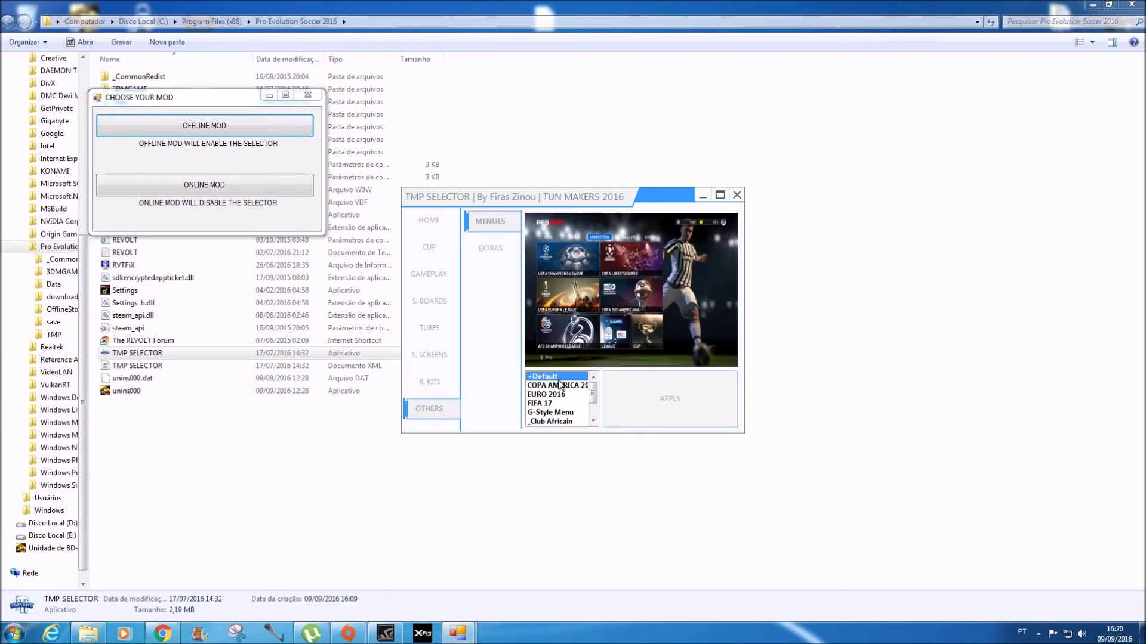
{"action": "left_click", "coordinate": [546, 386]}
{"action": "left_click", "coordinate": [552, 395]}
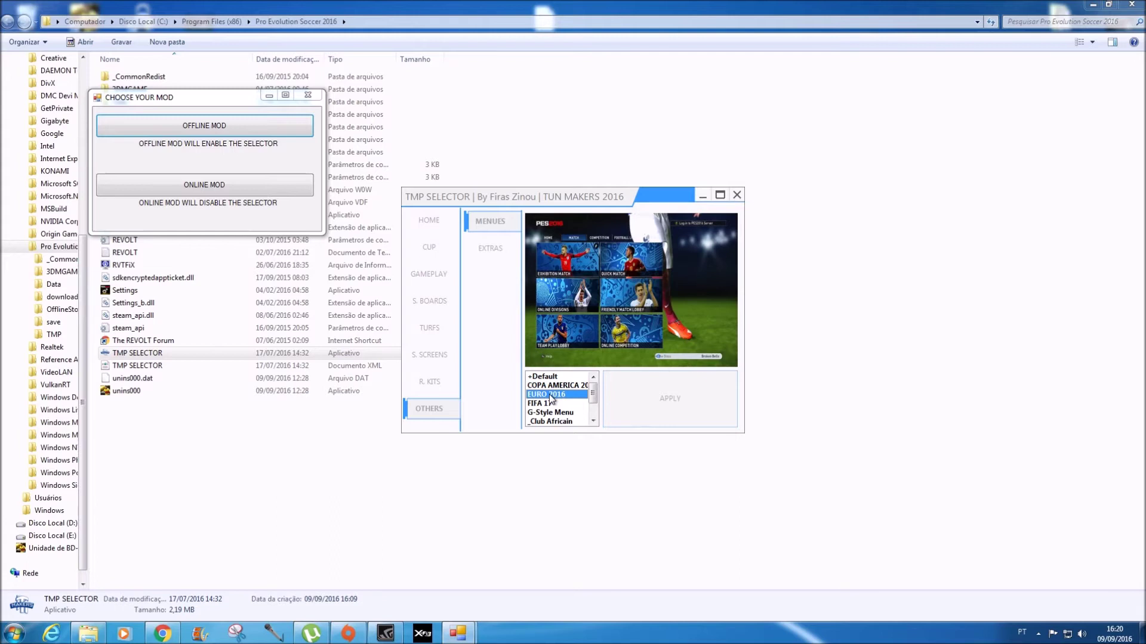
{"action": "left_click", "coordinate": [550, 405]}
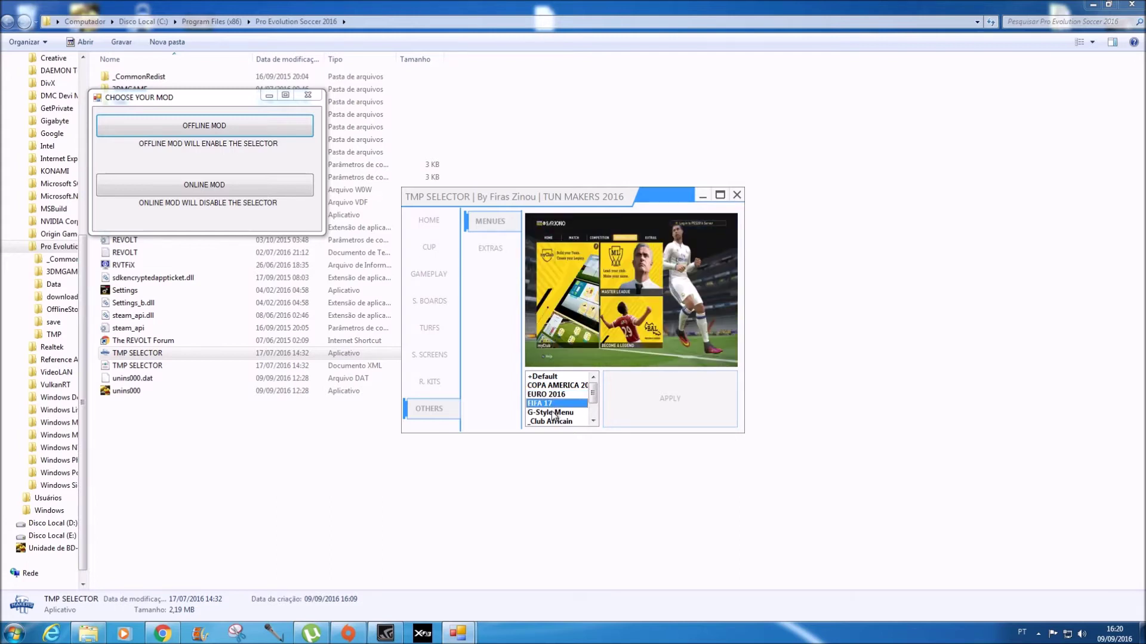
{"action": "left_click", "coordinate": [555, 414]}
{"action": "left_click", "coordinate": [554, 421]}
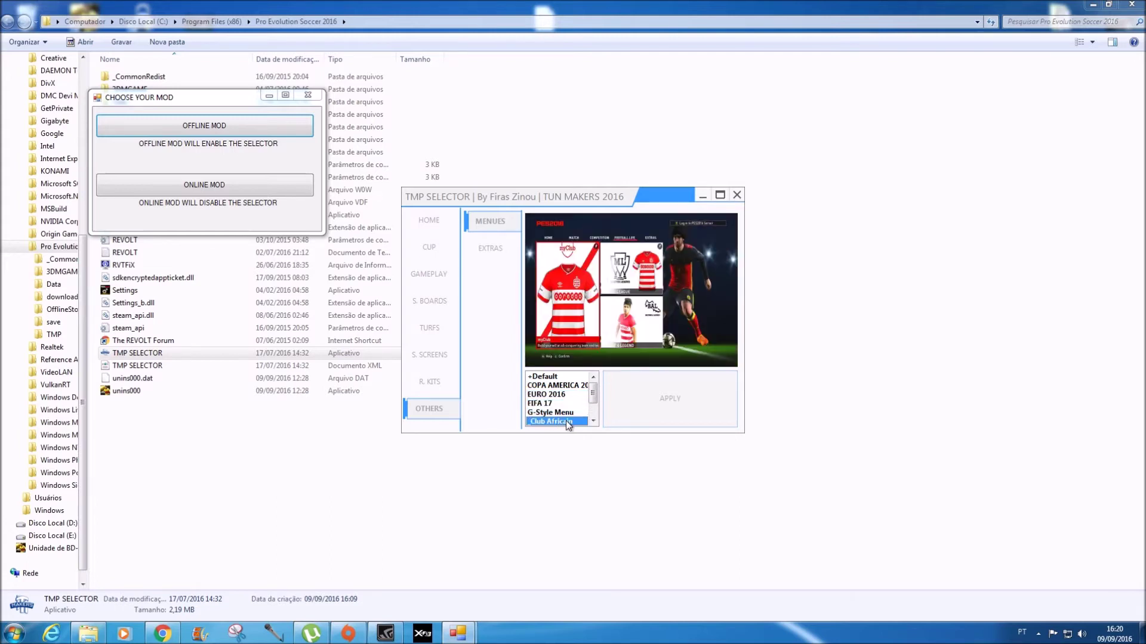
{"action": "left_click", "coordinate": [552, 404]}
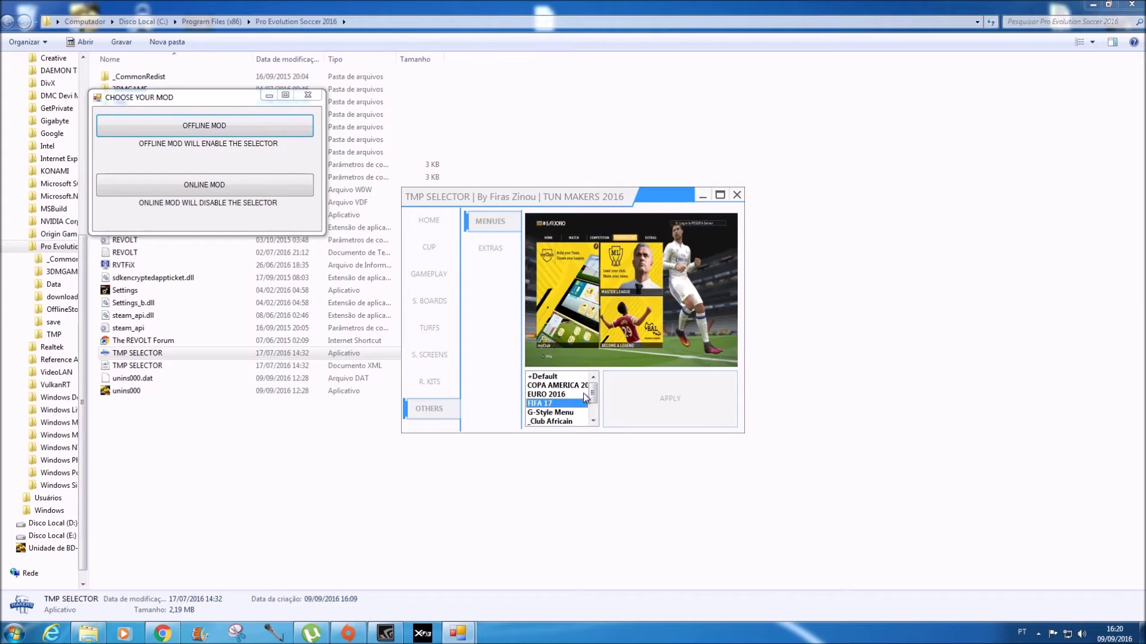
{"action": "left_click", "coordinate": [558, 395]}
Close TMP SELECTOR and the game folder, and run the desktop's Pro Evolution Soccer 2016 shortcut as administrator.
{"action": "left_click", "coordinate": [736, 195]}
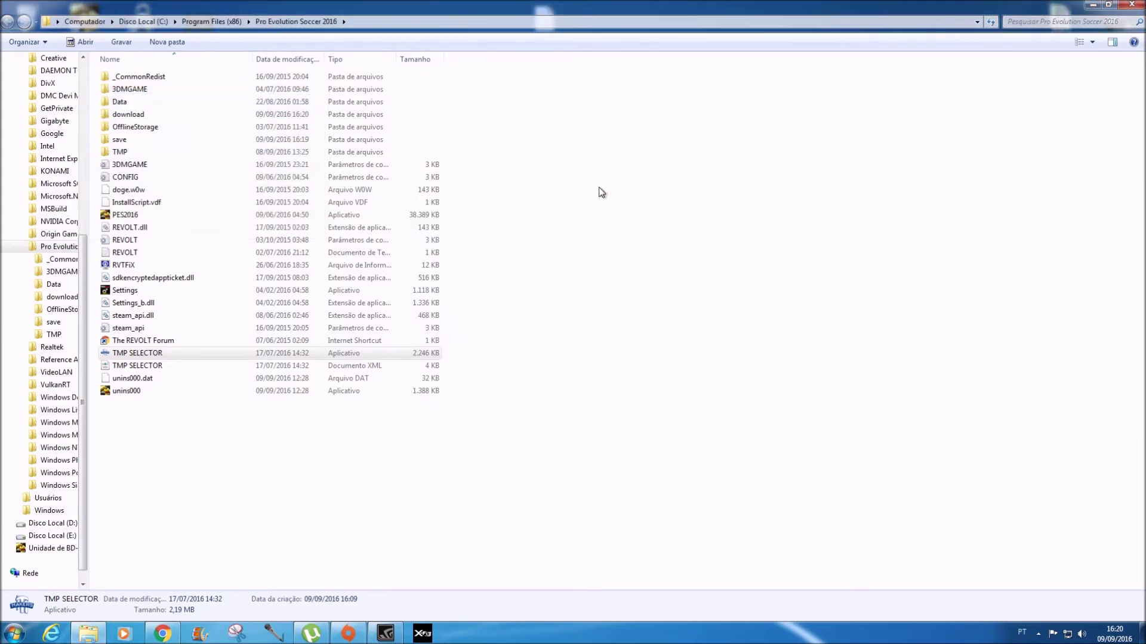
{"action": "left_click", "coordinate": [1129, 7]}
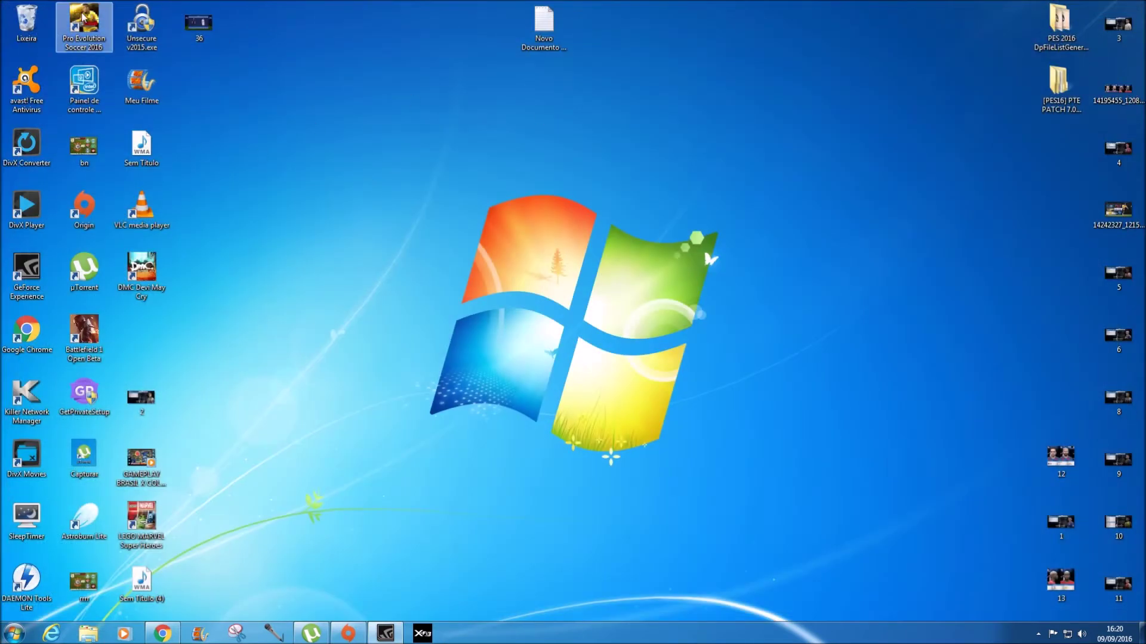
{"action": "right_click", "coordinate": [85, 23]}
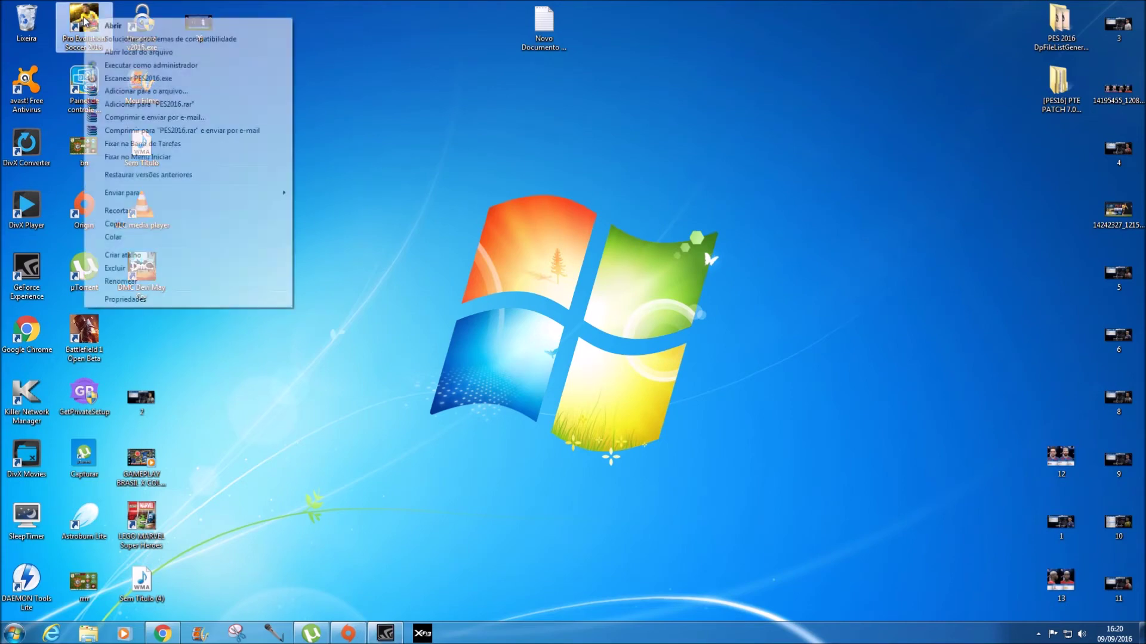
{"action": "left_click", "coordinate": [111, 67]}
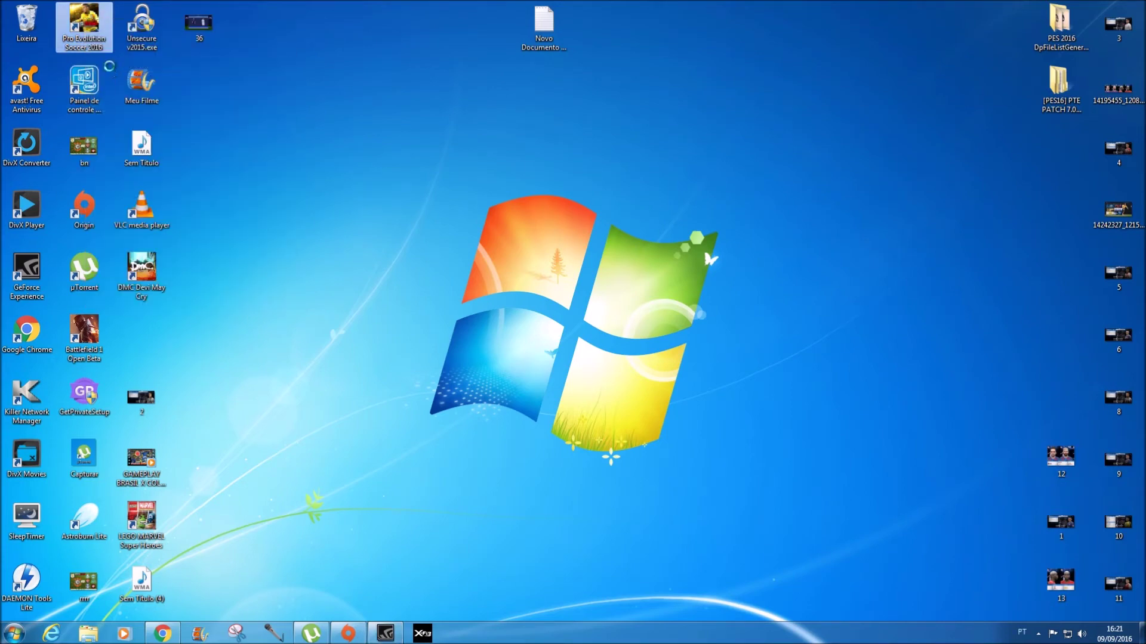
{"action": "left_click", "coordinate": [624, 346]}
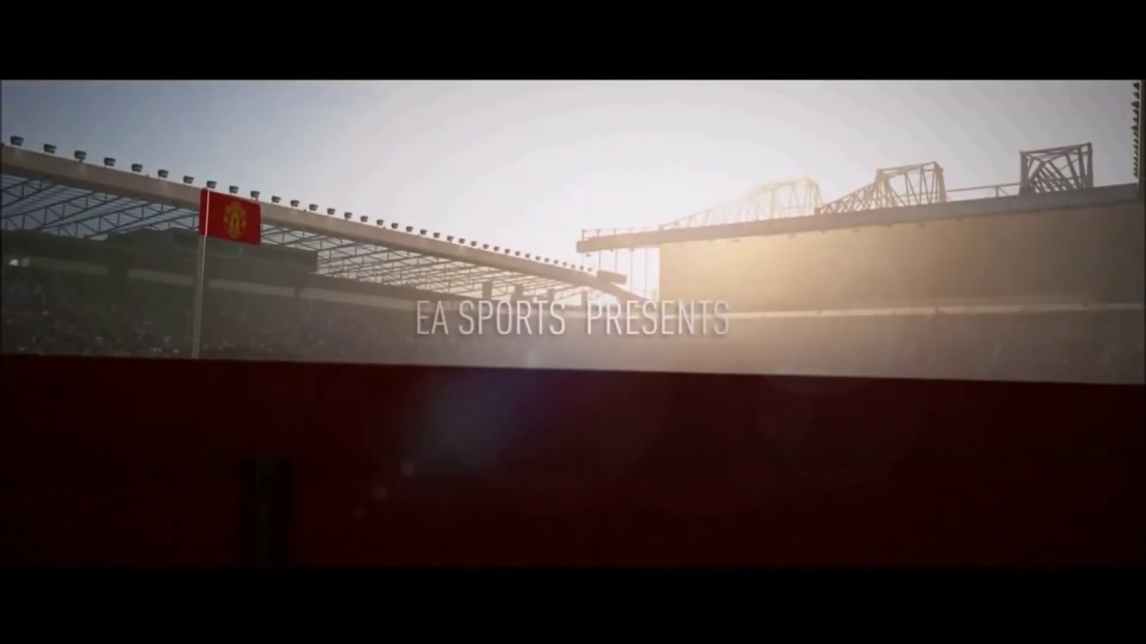
Skip the game's intro and start an Exhibition Match with Clubs/National Teams, proceeding to the team selection.
{"action": "key", "text": "Return"}
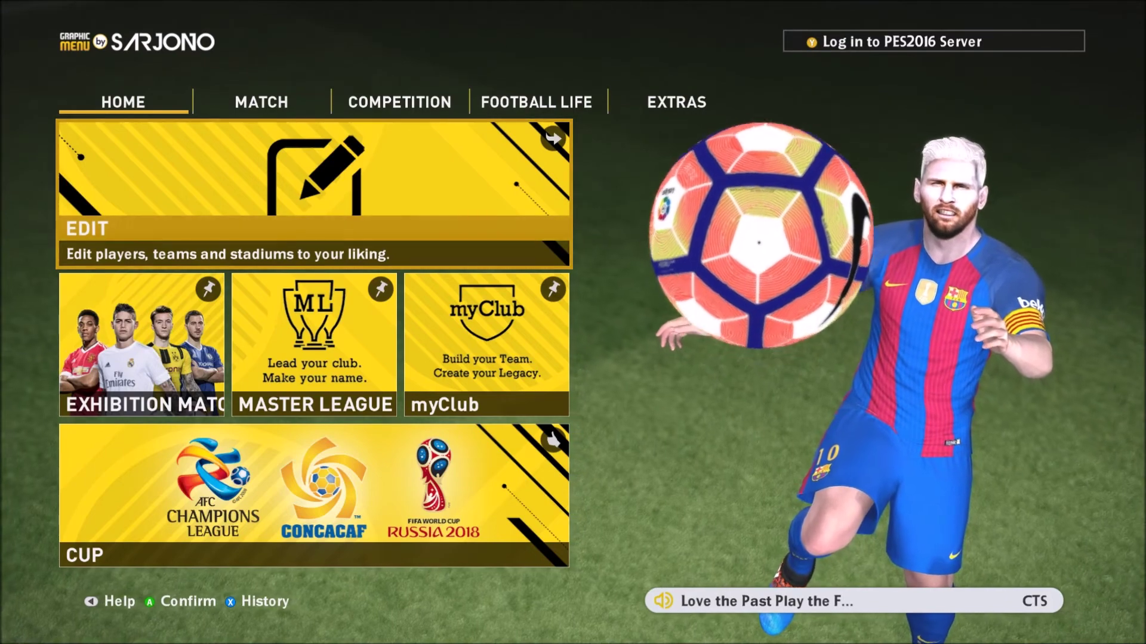
{"action": "key", "text": "Down"}
{"action": "key", "text": "Return"}
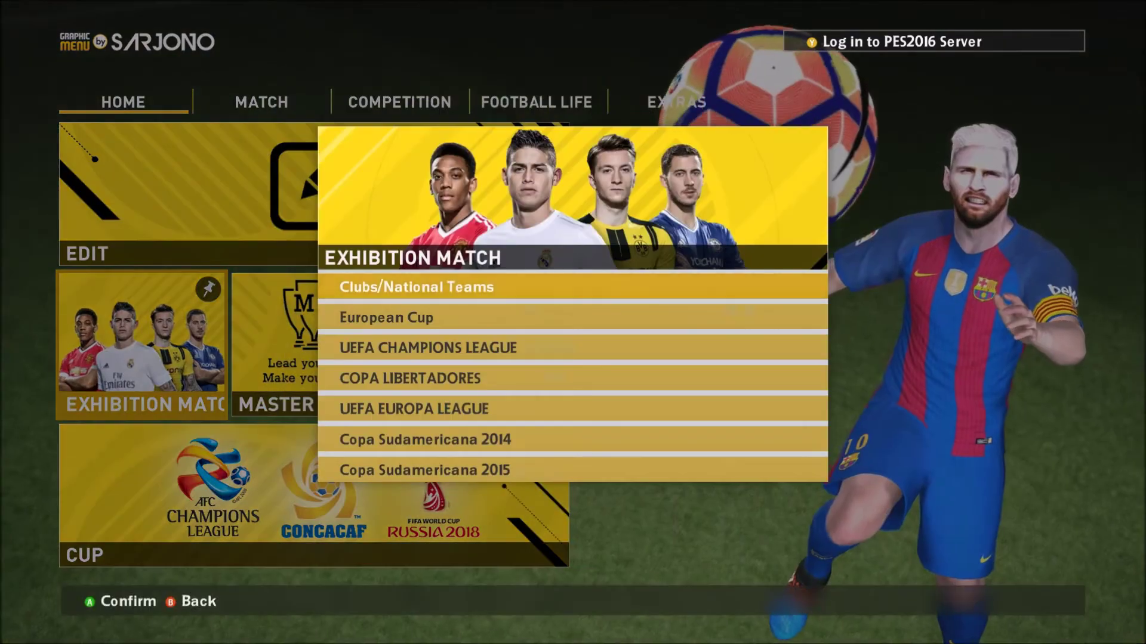
{"action": "key", "text": "Return"}
{"action": "key", "text": "Return"}
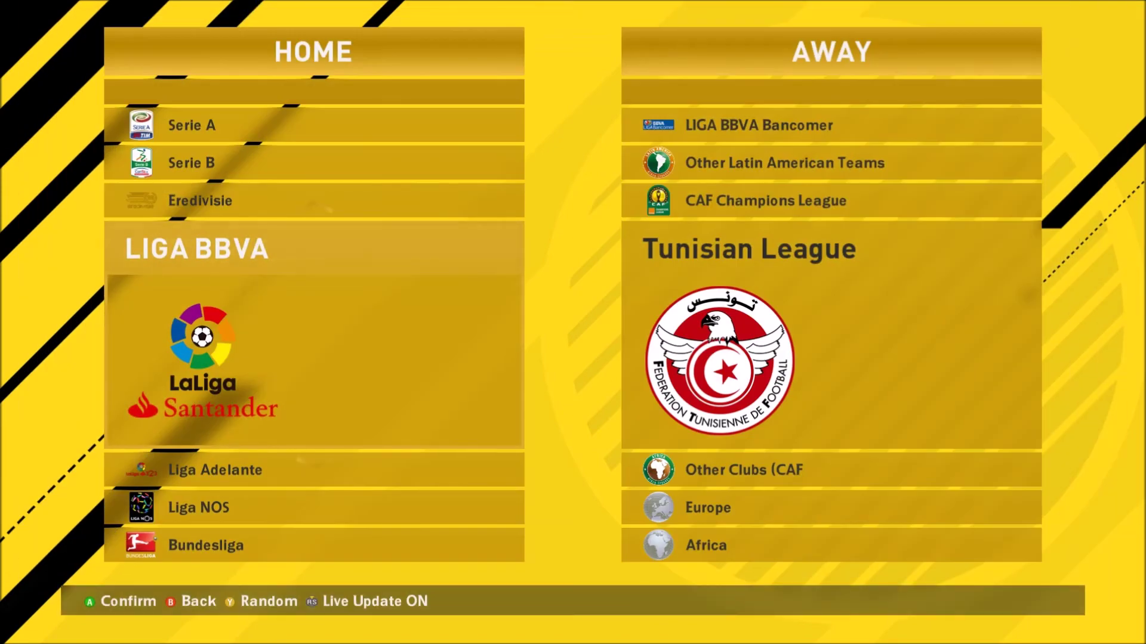
Change the home side's league from LIGA BBVA to Premier League in the team selection.
{"action": "key", "text": "Up"}
{"action": "key", "text": "Up"}
{"action": "key", "text": "Up"}
{"action": "key", "text": "Up"}
{"action": "key", "text": "Up"}
{"action": "key", "text": "Up"}
{"action": "key", "text": "Up"}
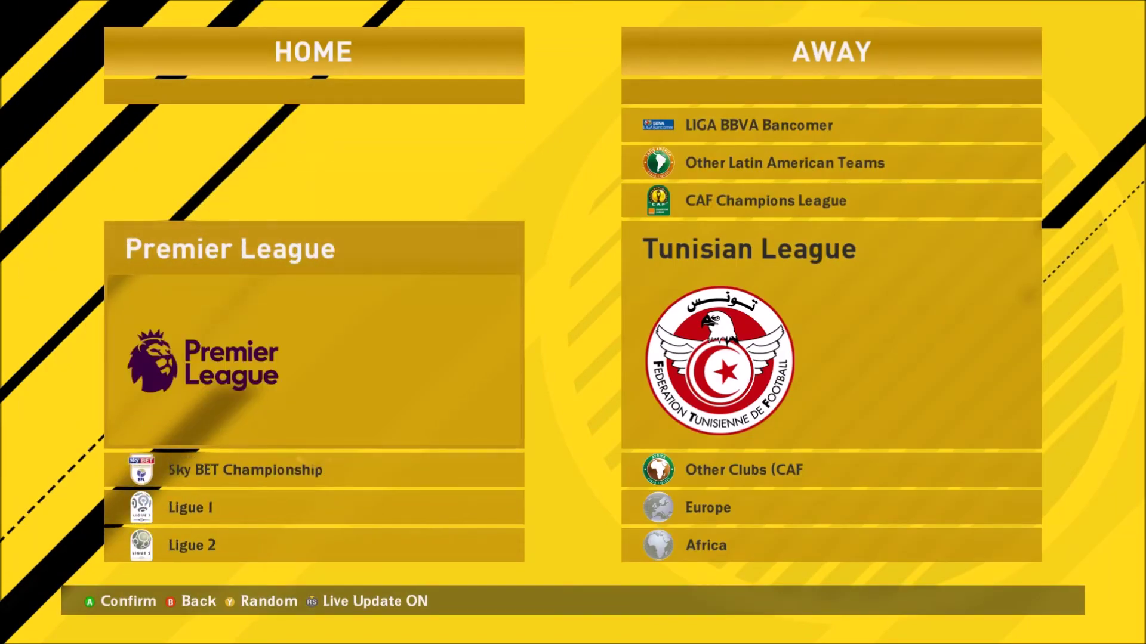
Examine the home side's league list from Premier League through the club competitions and national team regions to Classic Teams.
{"action": "key", "text": "Down"}
{"action": "key", "text": "Down"}
{"action": "key", "text": "Down"}
{"action": "key", "text": "Down"}
{"action": "key", "text": "Down"}
{"action": "key", "text": "Down"}
{"action": "key", "text": "Down"}
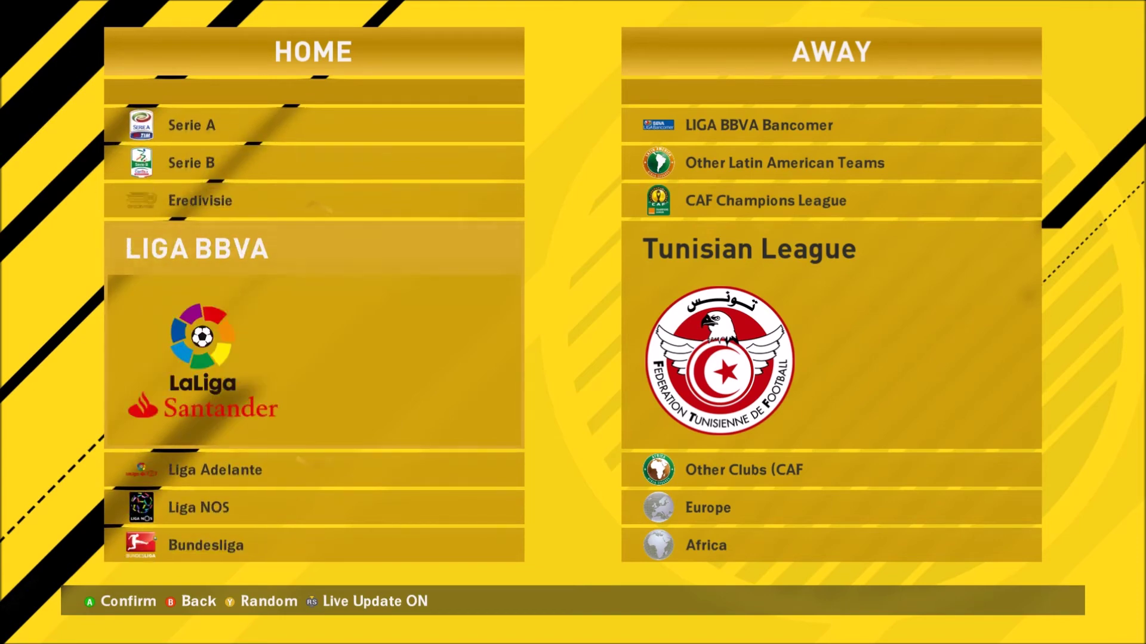
{"action": "key", "text": "Down"}
{"action": "key", "text": "Down"}
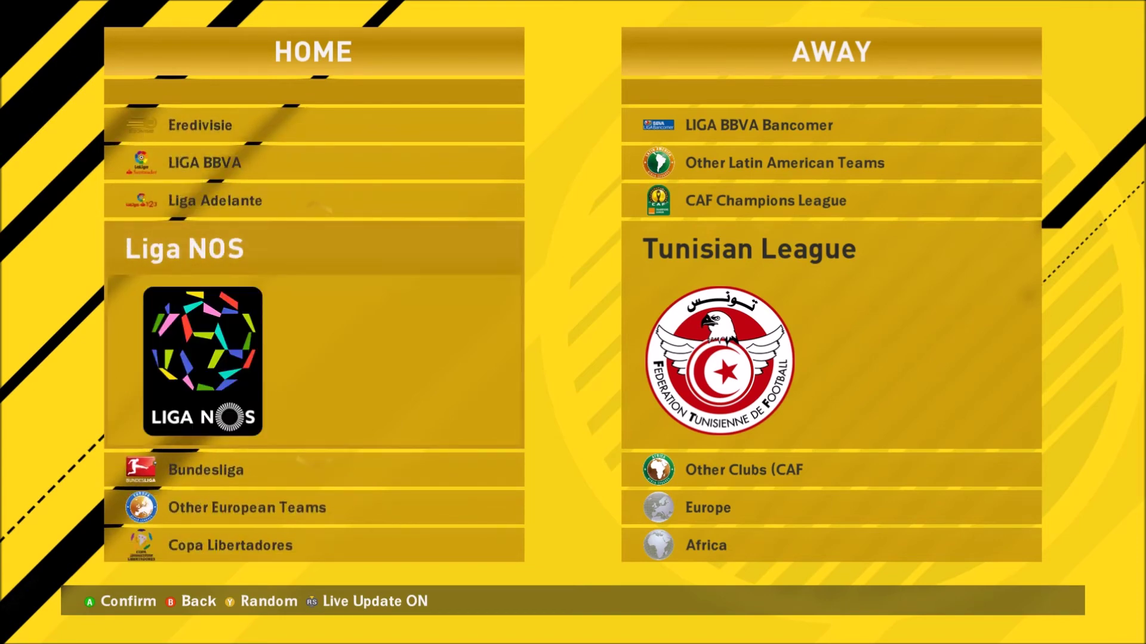
{"action": "key", "text": "Down"}
{"action": "key", "text": "Down"}
{"action": "key", "text": "Down"}
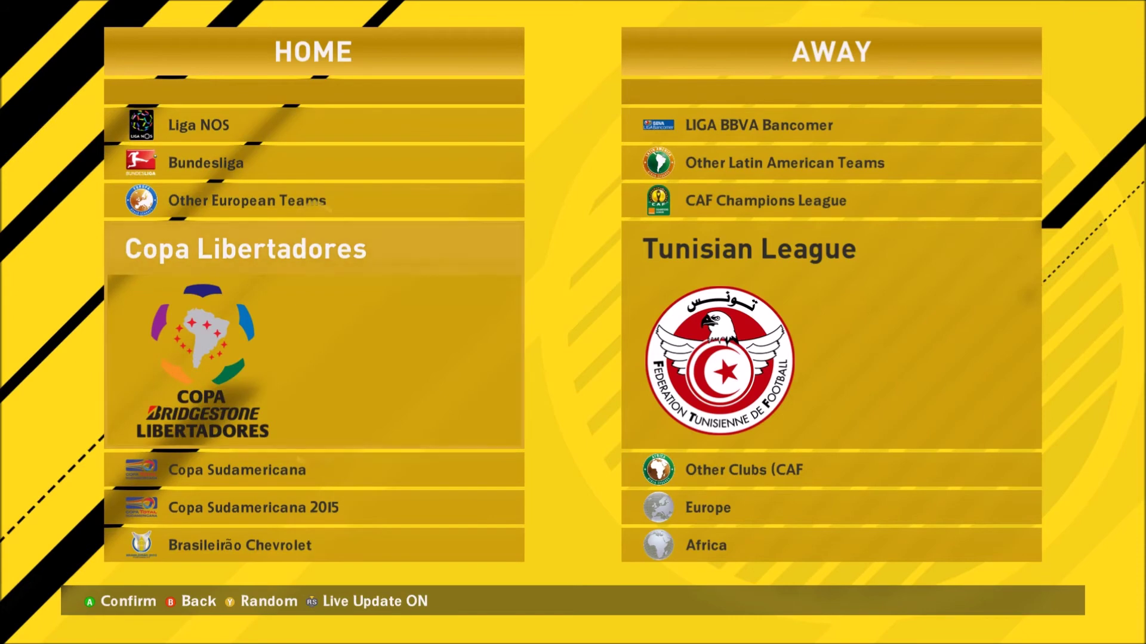
{"action": "key", "text": "Down"}
{"action": "key", "text": "Down"}
{"action": "key", "text": "Down"}
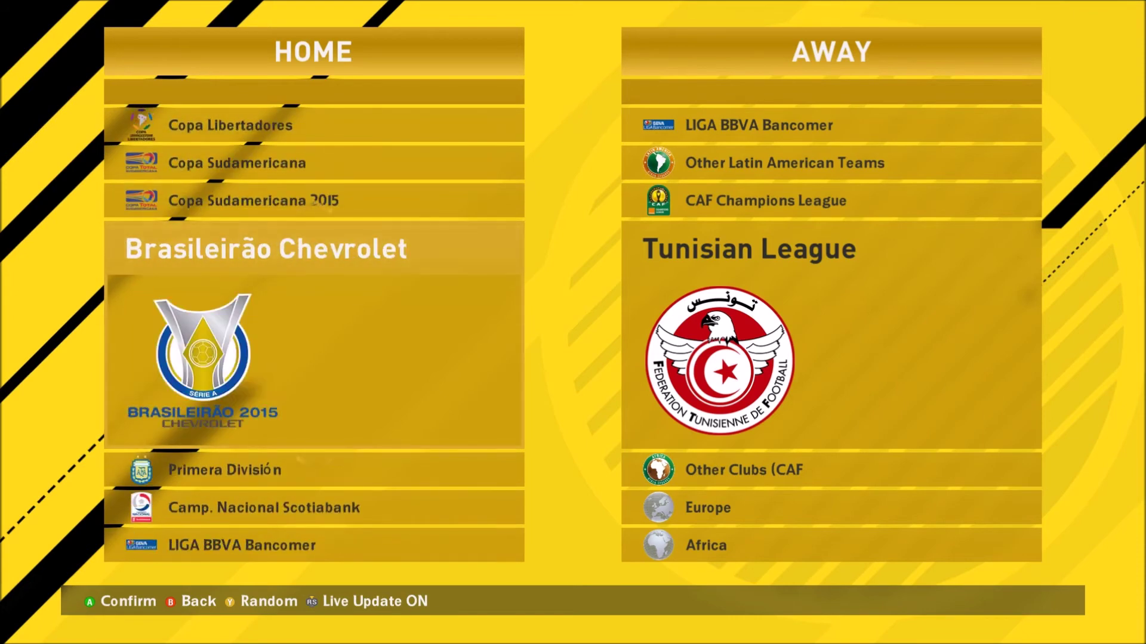
{"action": "key", "text": "Down"}
{"action": "key", "text": "Down"}
{"action": "key", "text": "Down"}
{"action": "key", "text": "Down"}
{"action": "key", "text": "Down"}
{"action": "key", "text": "Down"}
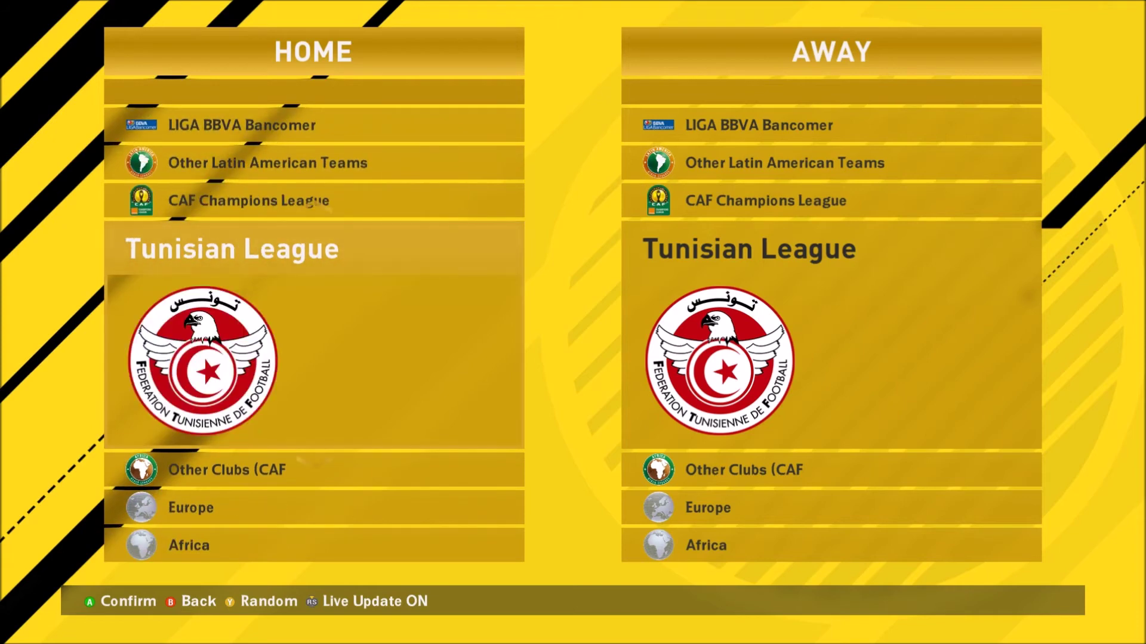
{"action": "key", "text": "Down"}
{"action": "key", "text": "Down"}
{"action": "key", "text": "Down"}
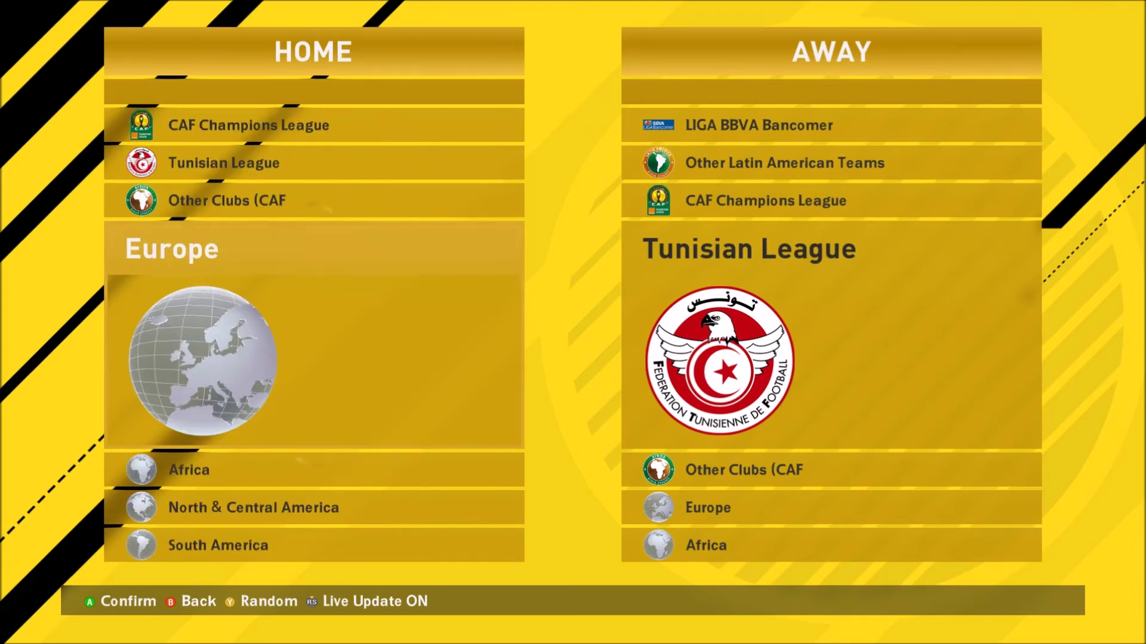
{"action": "key", "text": "Down"}
{"action": "key", "text": "Down"}
{"action": "key", "text": "Down"}
{"action": "key", "text": "Down"}
{"action": "key", "text": "Down"}
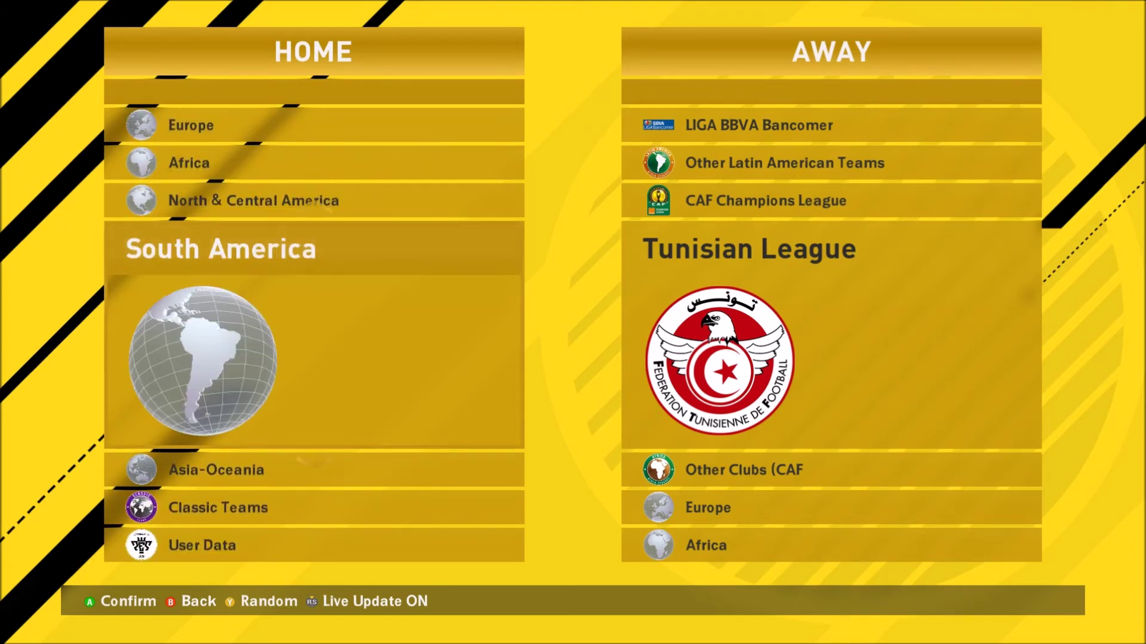
Return to LIGA BBVA in the home side's league list and choose FC Barcelona as the home team.
{"action": "key", "text": "Up"}
{"action": "key", "text": "Up"}
{"action": "key", "text": "Up"}
{"action": "key", "text": "Up"}
{"action": "key", "text": "Up"}
{"action": "key", "text": "Up"}
{"action": "key", "text": "Up"}
{"action": "key", "text": "Up"}
{"action": "key", "text": "Up"}
{"action": "key", "text": "Up"}
{"action": "key", "text": "Up"}
{"action": "key", "text": "Up"}
{"action": "key", "text": "Up"}
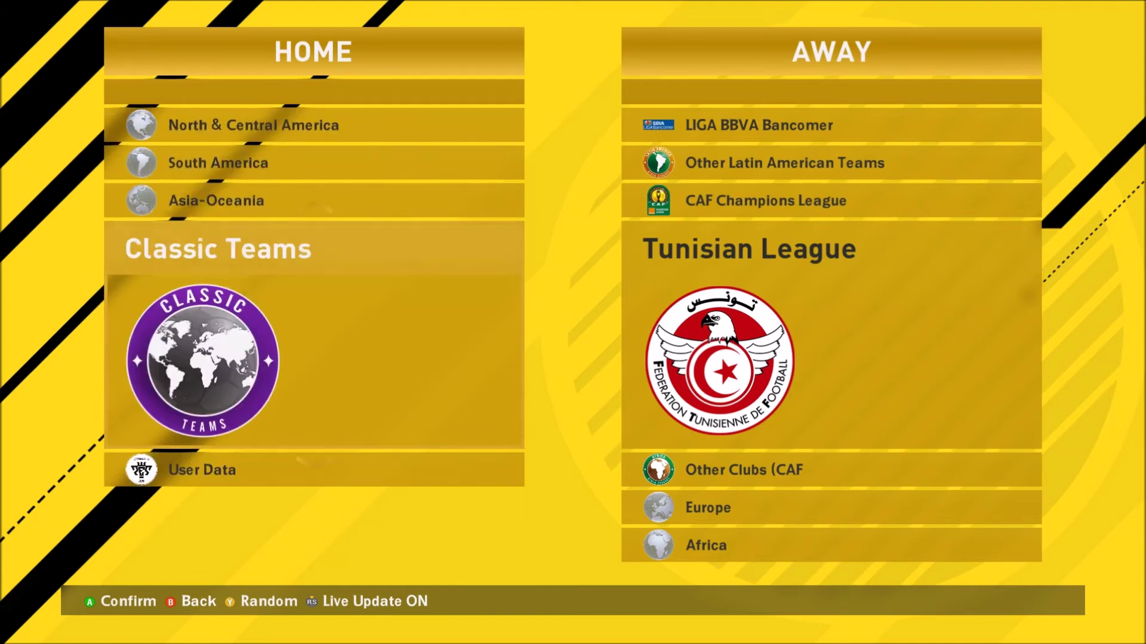
{"action": "key", "text": "Up"}
{"action": "key", "text": "Up"}
{"action": "key", "text": "Up"}
{"action": "key", "text": "Up"}
{"action": "key", "text": "Up"}
{"action": "key", "text": "Up"}
{"action": "key", "text": "Up"}
{"action": "key", "text": "Up"}
{"action": "key", "text": "Up"}
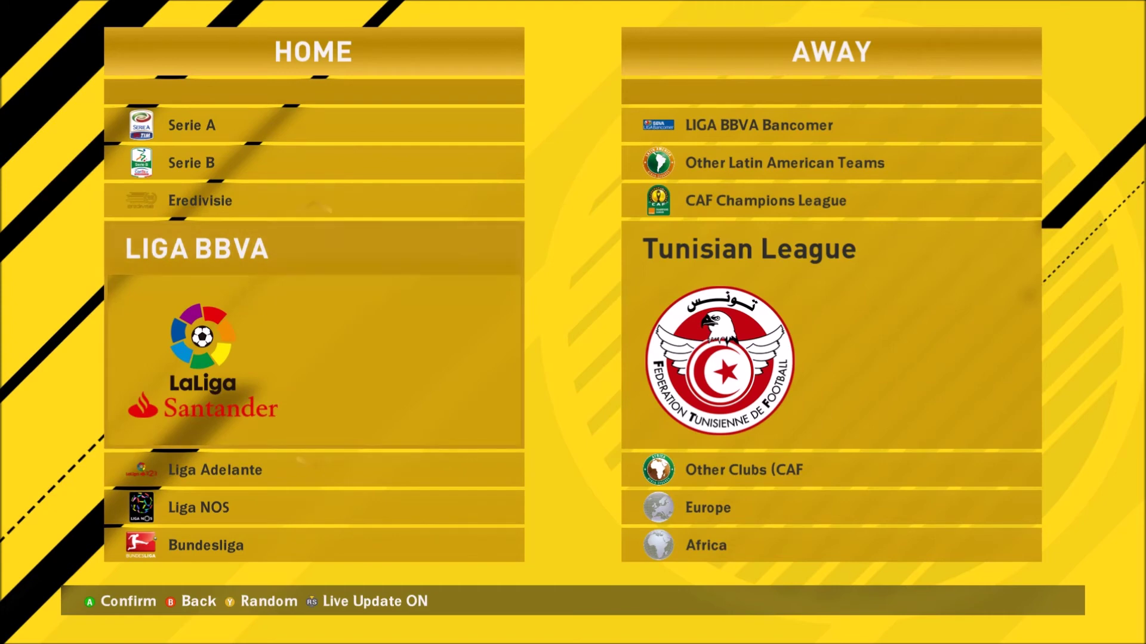
{"action": "key", "text": "Return"}
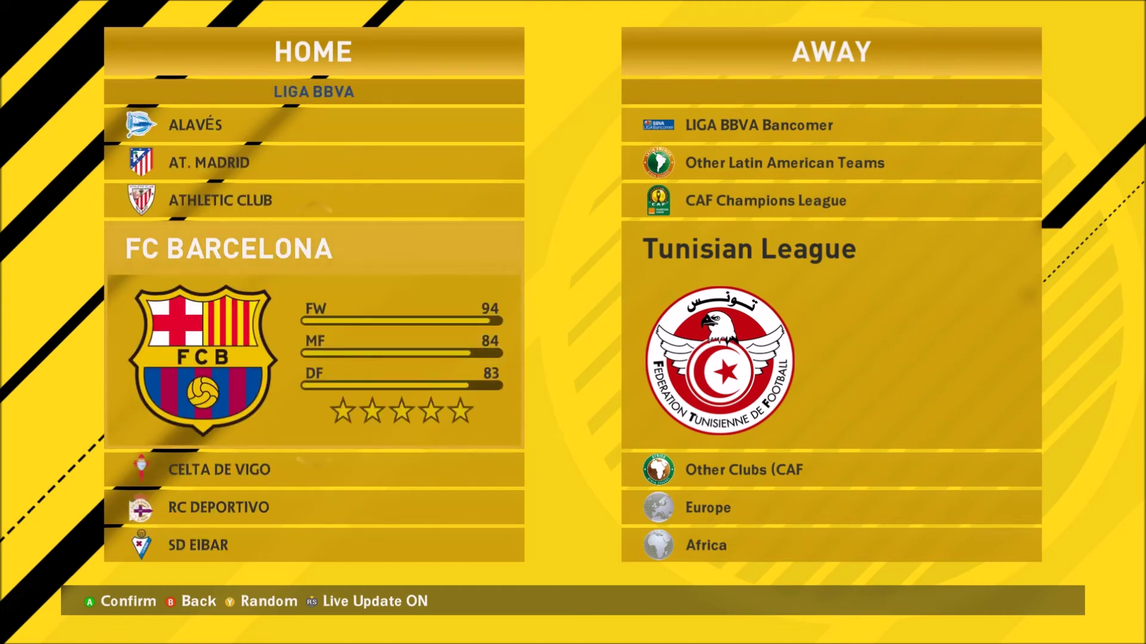
{"action": "key", "text": "Return"}
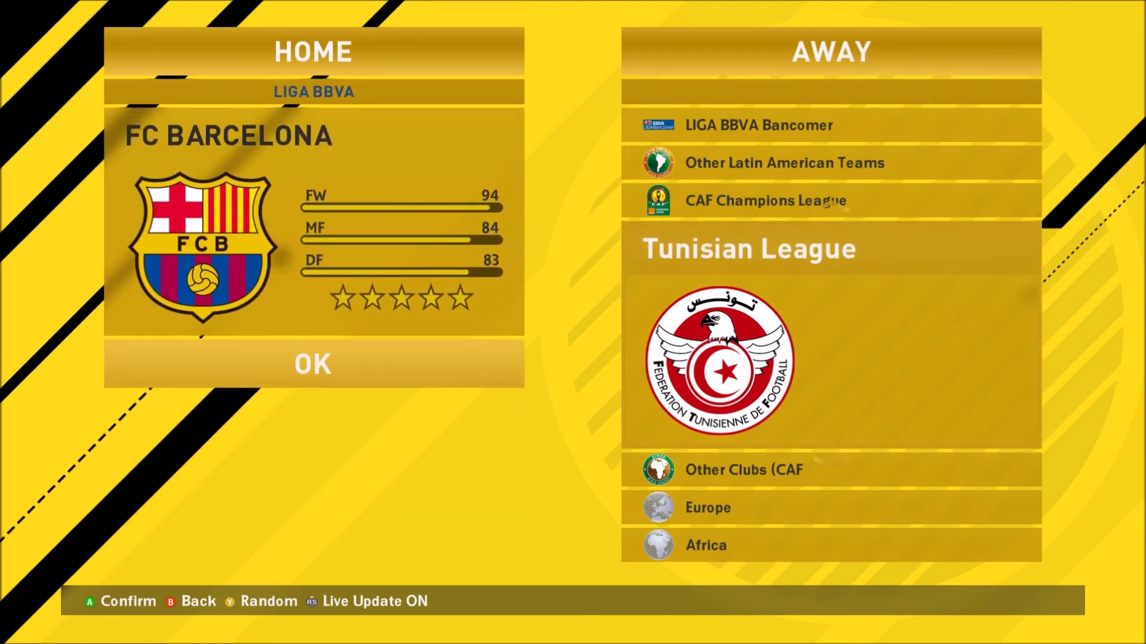
Change the away side's league from Tunisian League to LIGA BBVA and enter its club list.
{"action": "key", "text": "Up"}
{"action": "key", "text": "Up"}
{"action": "key", "text": "Up"}
{"action": "key", "text": "Up"}
{"action": "key", "text": "Up"}
{"action": "key", "text": "Up"}
{"action": "key", "text": "Up"}
{"action": "key", "text": "Up"}
{"action": "key", "text": "Up"}
{"action": "key", "text": "Up"}
{"action": "key", "text": "Up"}
{"action": "key", "text": "Up"}
{"action": "key", "text": "Up"}
{"action": "key", "text": "Up"}
{"action": "key", "text": "Up"}
{"action": "key", "text": "Up"}
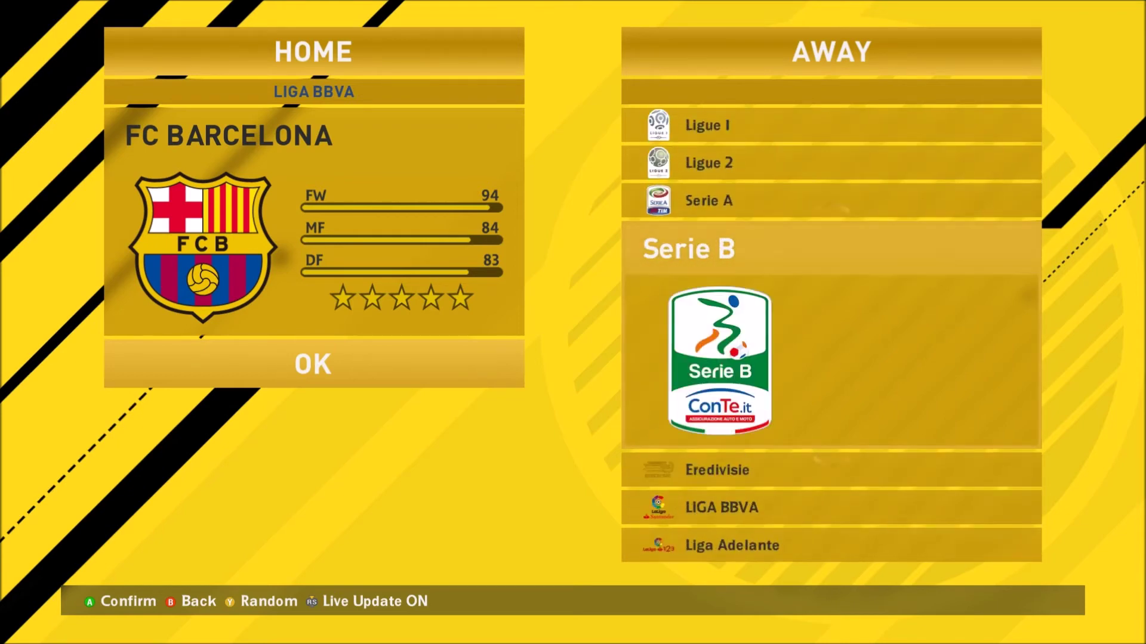
{"action": "key", "text": "Down"}
{"action": "key", "text": "Down"}
{"action": "key", "text": "Return"}
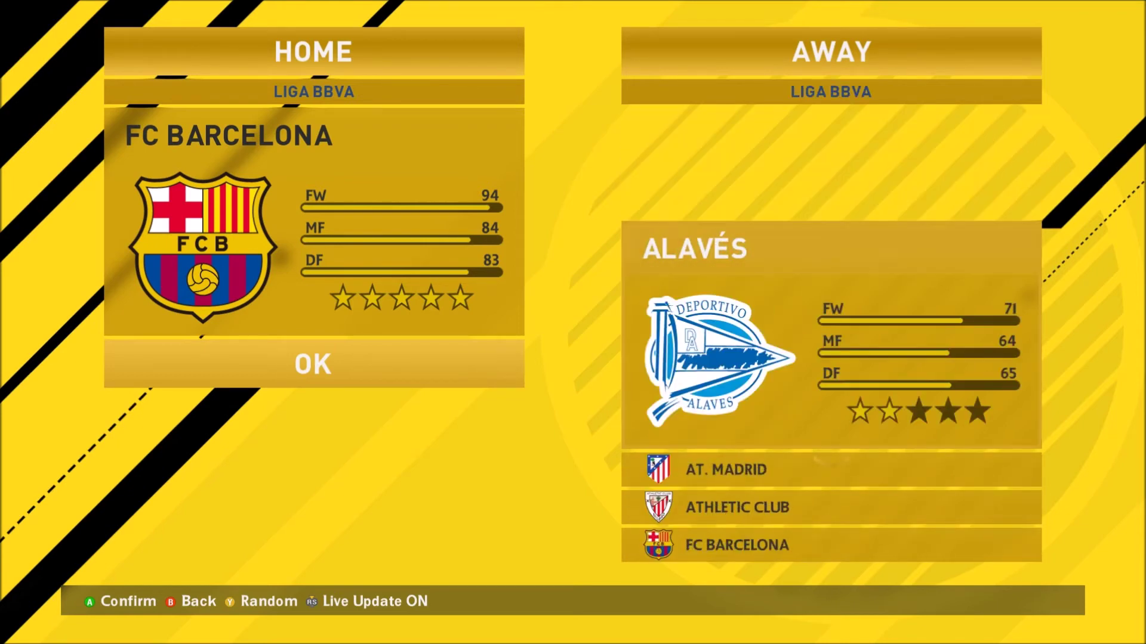
Choose Real Madrid as the away team and move to the Strip option of the Exhibition match setup.
{"action": "key", "text": "Down"}
{"action": "key", "text": "Down"}
{"action": "key", "text": "Down"}
{"action": "key", "text": "Down"}
{"action": "key", "text": "Down"}
{"action": "key", "text": "Down"}
{"action": "key", "text": "Down"}
{"action": "key", "text": "Down"}
{"action": "key", "text": "Down"}
{"action": "key", "text": "Down"}
{"action": "key", "text": "Down"}
{"action": "key", "text": "Down"}
{"action": "key", "text": "Down"}
{"action": "key", "text": "Down"}
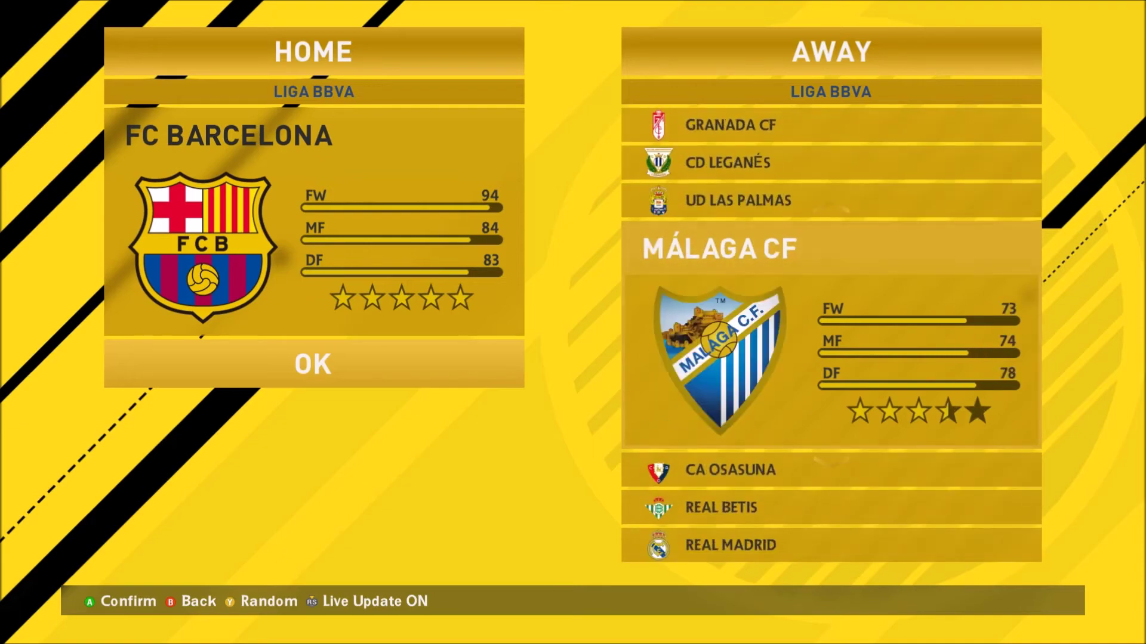
{"action": "key", "text": "Return"}
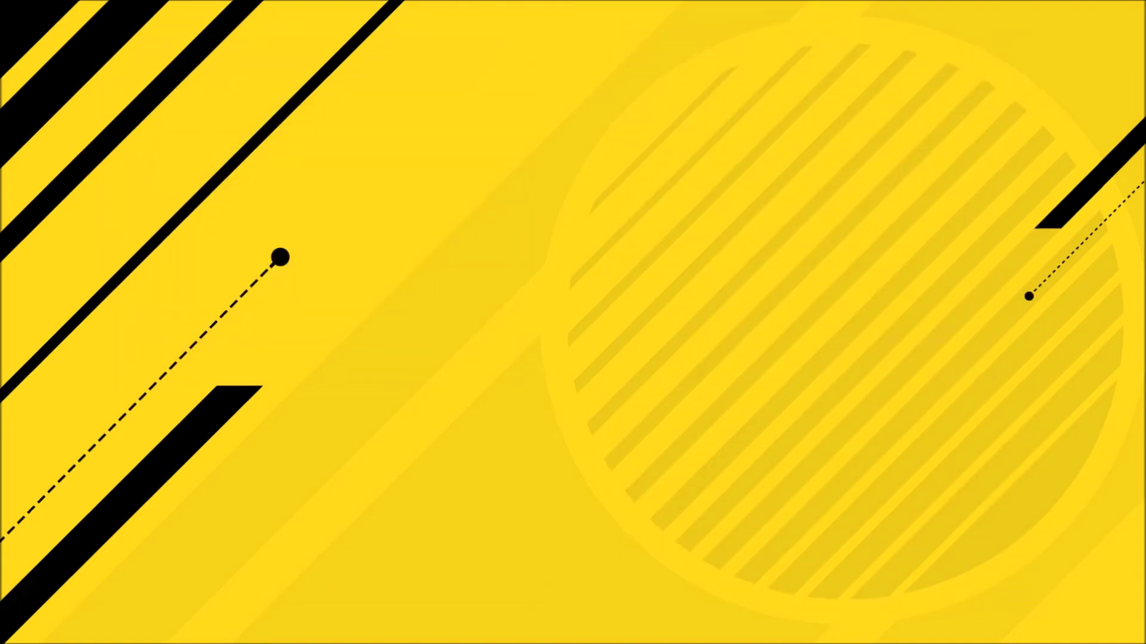
{"action": "key", "text": "Left"}
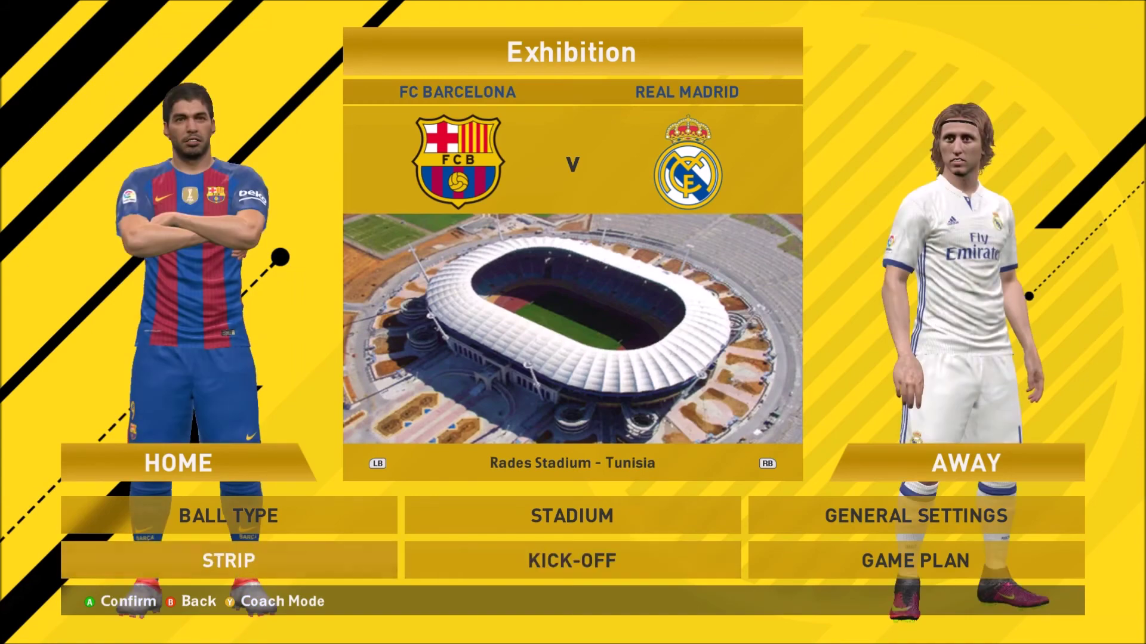